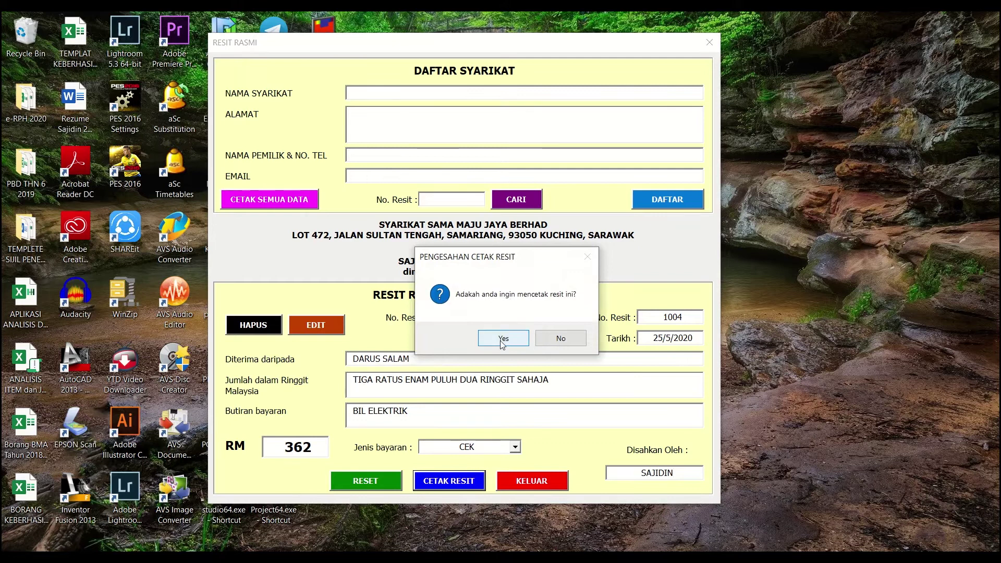
Retrieve receipt 1004 in the form, confirm printing it, and close the print preview
left_click(512, 391)
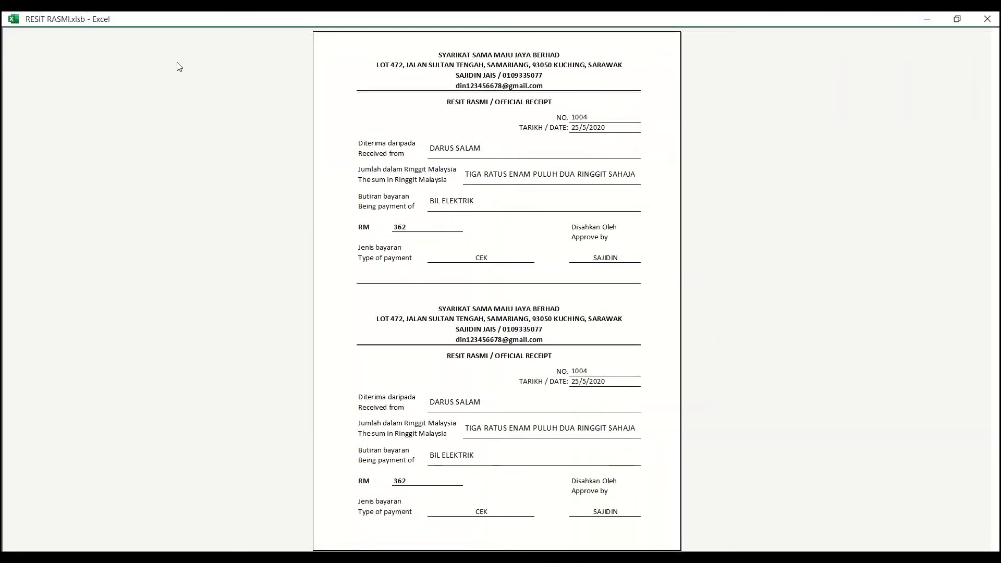
key("Escape")
left_click(496, 211)
type("1004")
left_click(554, 212)
left_click(486, 493)
left_click(504, 337)
left_click(754, 391)
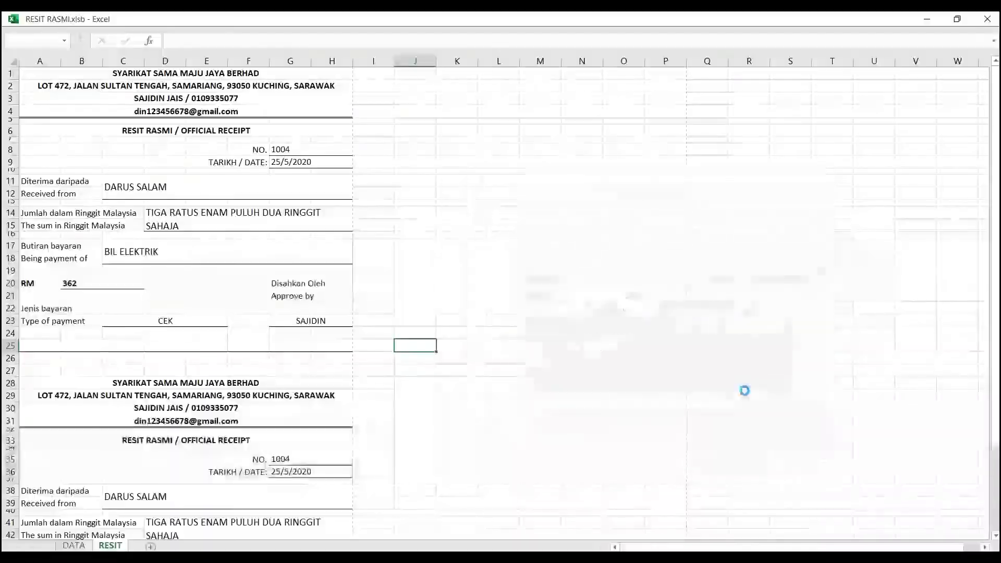
Retrieve receipt 1003, replace the payment details text after "BAYARAN" with "UNTUK PAPAN DAN KAYU" and save the edit
type("1003")
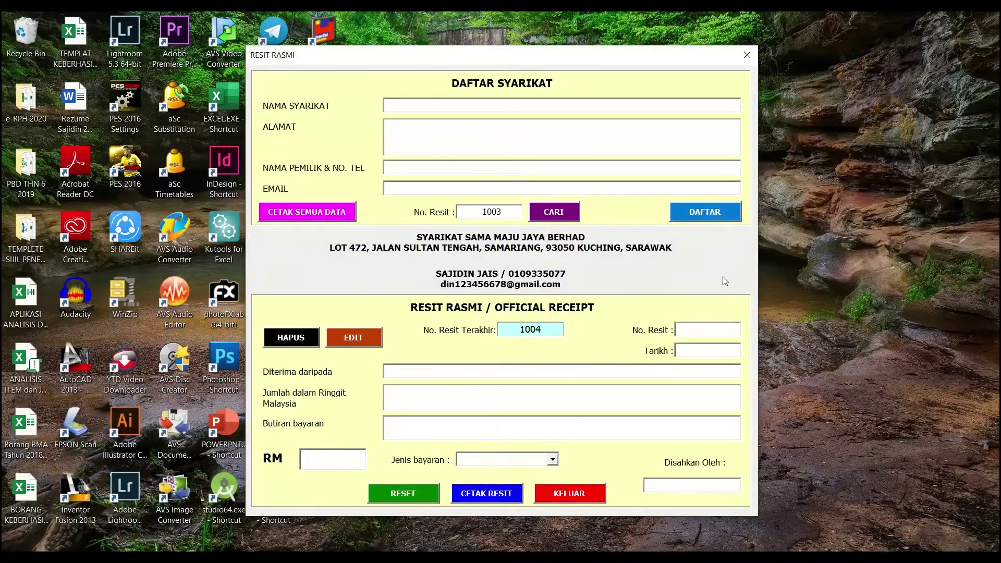
key("Return")
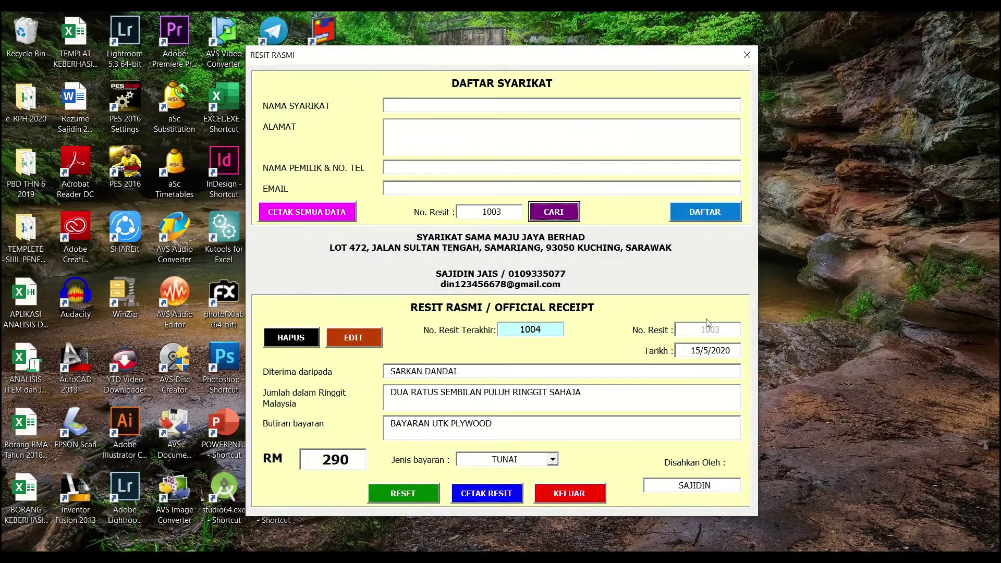
left_click_drag(492, 423, 420, 424)
type("UNTUK PAPAN DAN KAYU")
left_click(372, 346)
key("Return")
Look up receipt 1001 and reset the receipt form
type("1001")
left_click(553, 211)
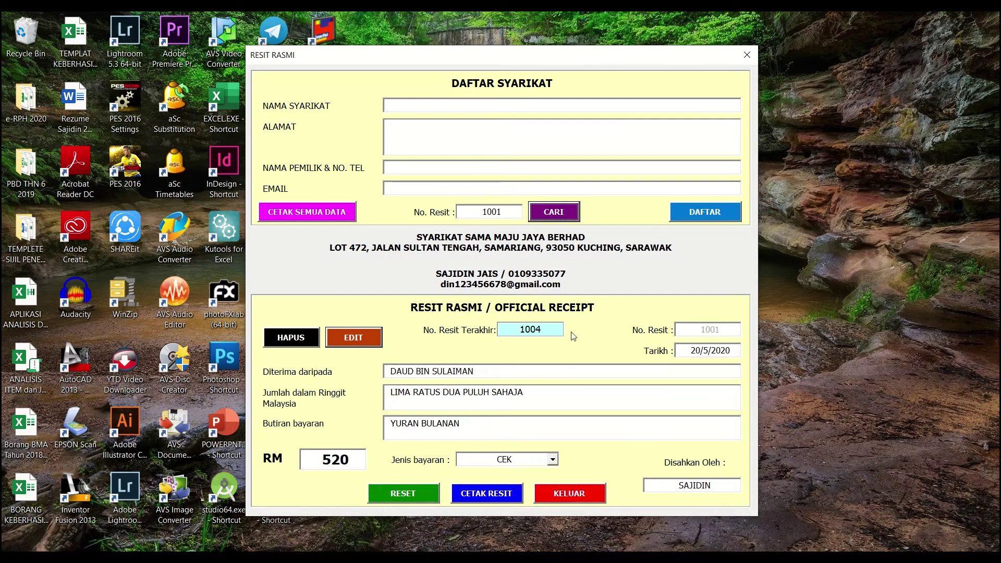
left_click(403, 493)
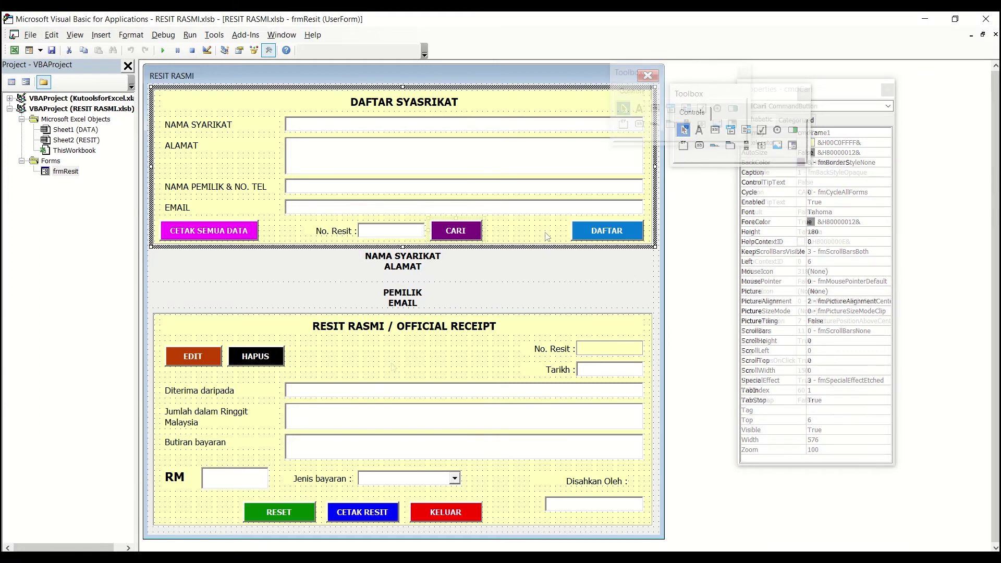
Open the click procedure of the EDIT button on the frmResit form
left_click(455, 230)
left_click(192, 357)
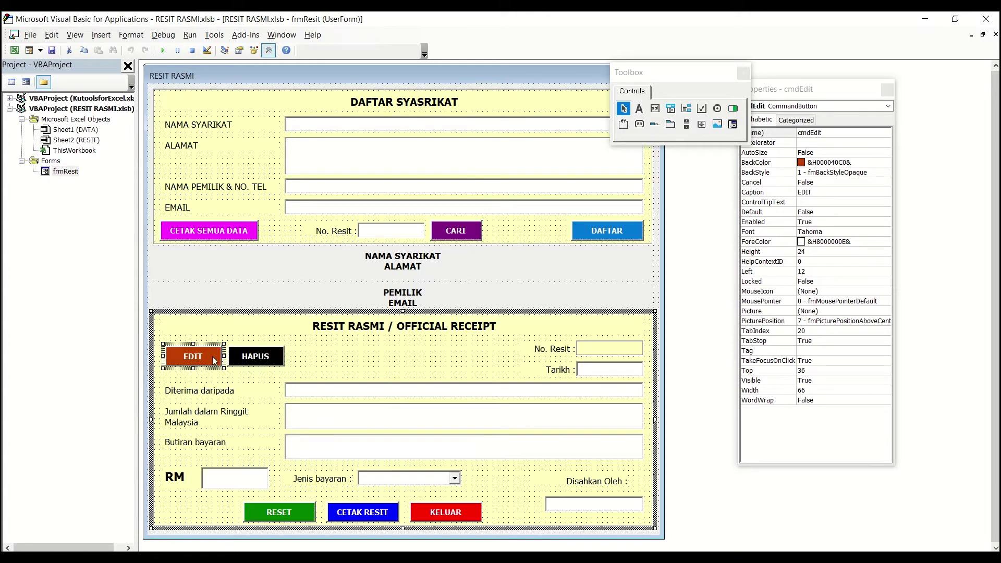
double_click(196, 360)
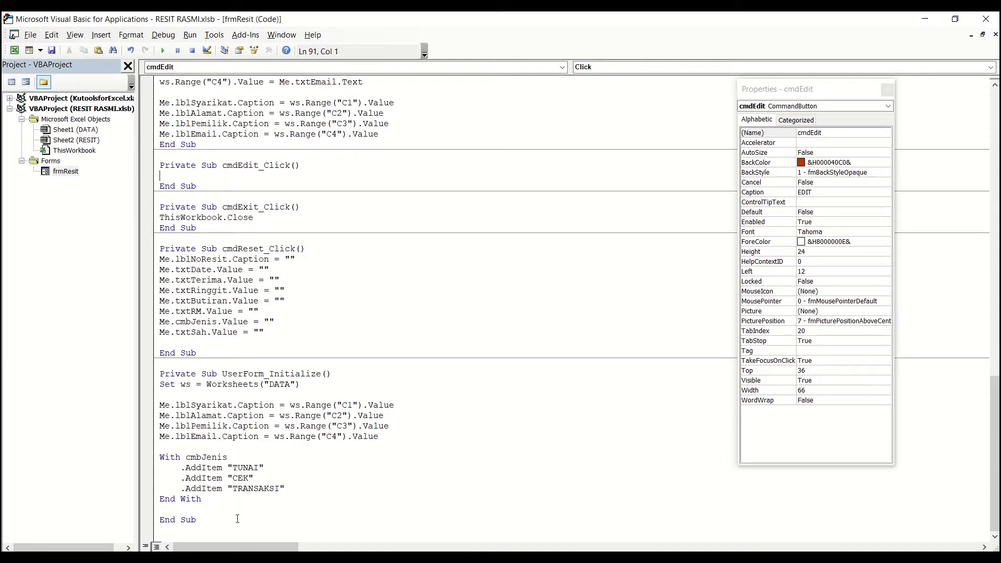
Copy the whole prepared code from Notepad, from "Dim iRow As Long" to "Next i", and paste it into the cmdEdit_Click procedure
left_click(241, 556)
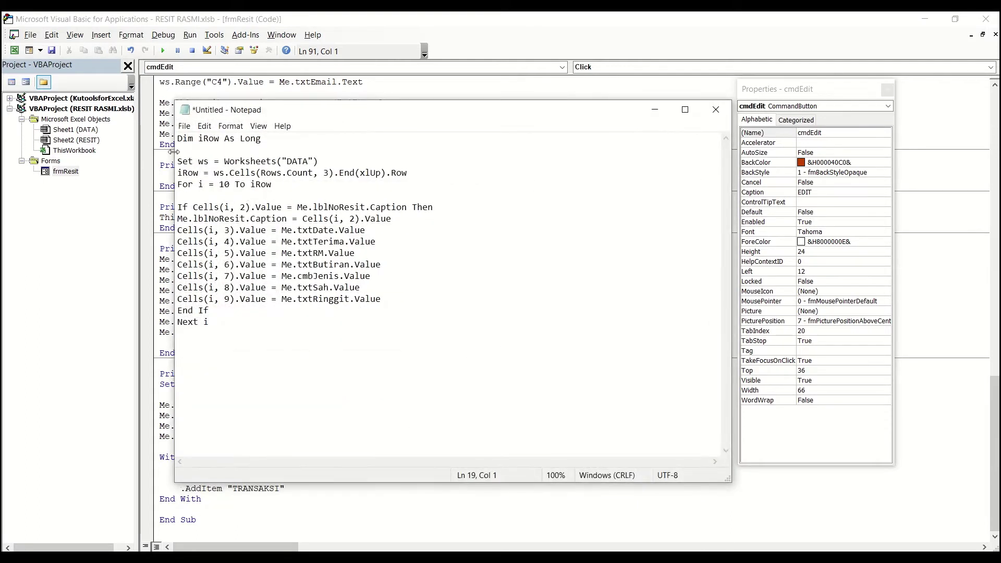
left_click_drag(178, 139, 280, 348)
key("ctrl+c")
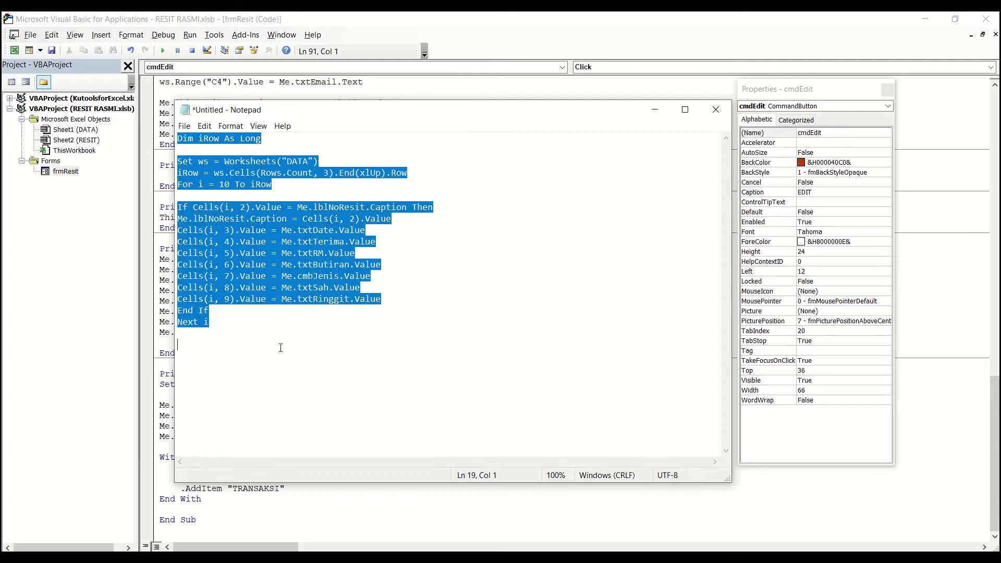
left_click(655, 109)
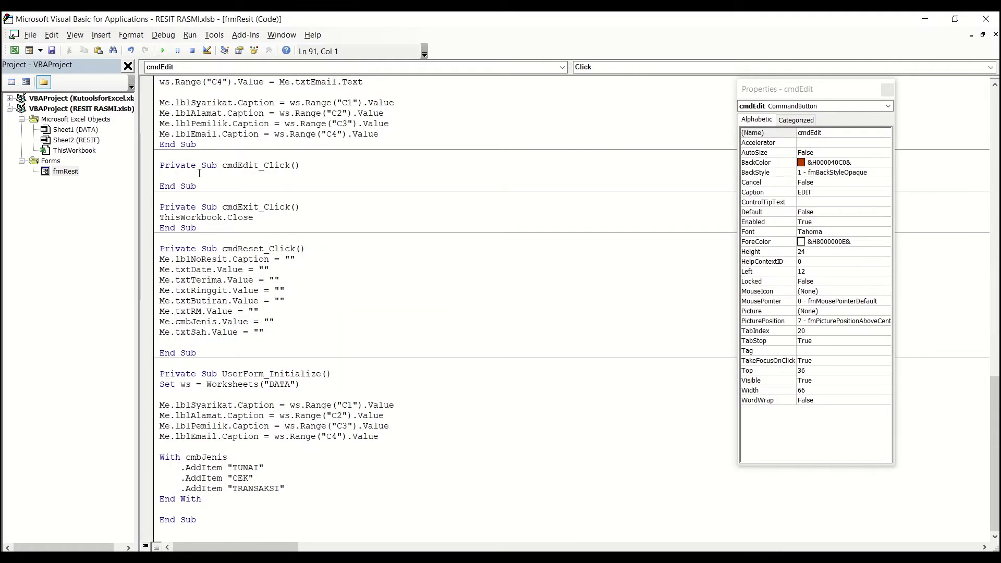
key("ctrl+v")
left_click(236, 208)
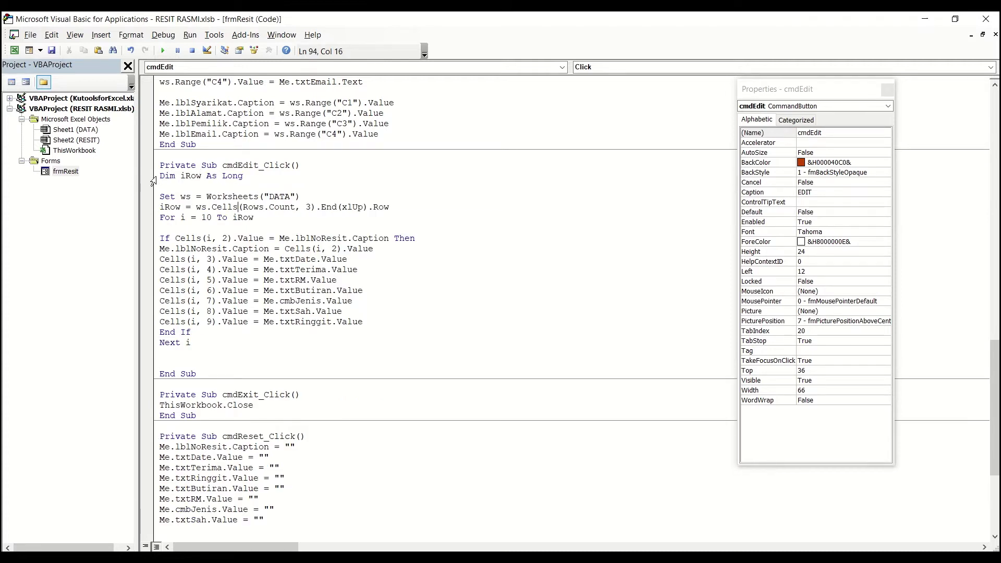
Examine the iRow declaration, the worksheet assignment and the last-row expression in cmdEdit_Click
left_click_drag(160, 176, 213, 177)
left_click(180, 176)
left_click(232, 177)
left_click_drag(162, 207, 201, 176)
left_click(179, 208)
left_click_drag(180, 197, 264, 210)
left_click(248, 208)
left_click_drag(196, 209, 394, 212)
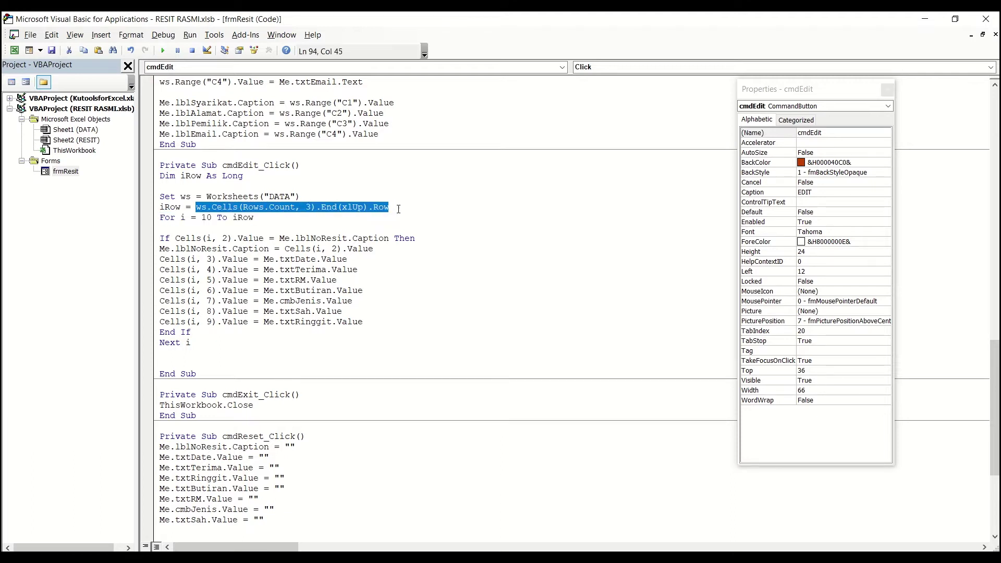
left_click(400, 208)
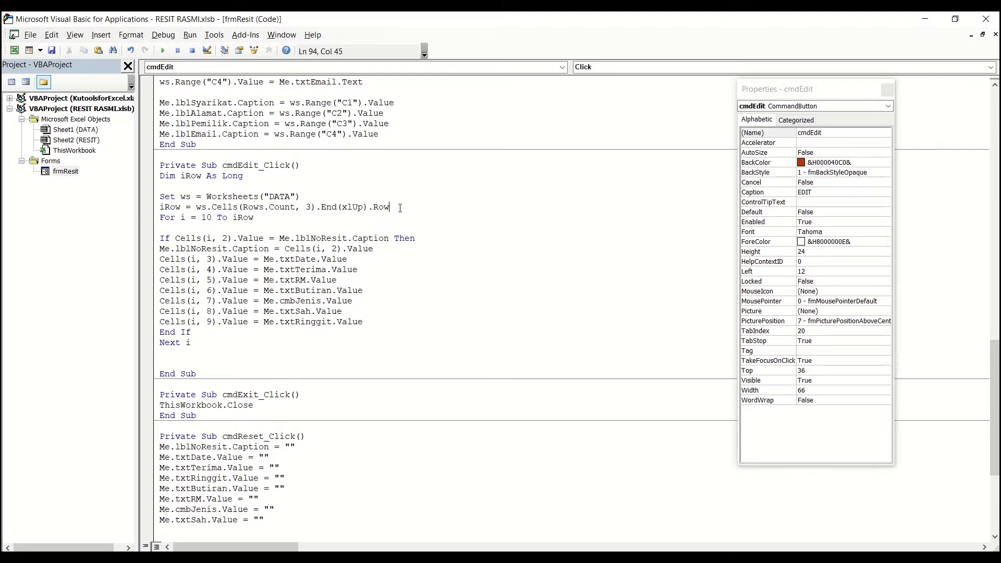
Examine the column number in the iRow line against the TARIKH and NO. RESIT columns of the DATA sheet in Excel
double_click(307, 208)
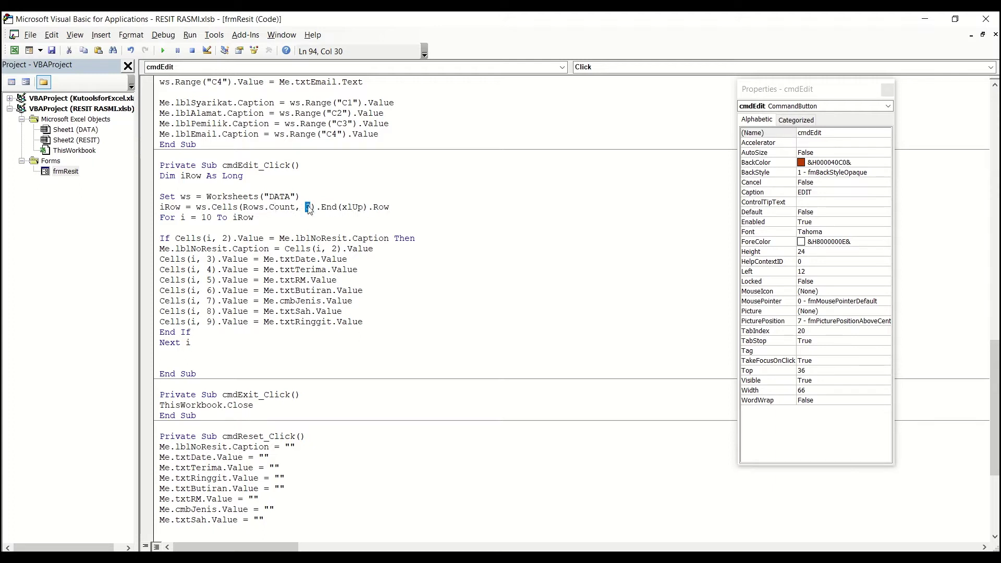
key("Down")
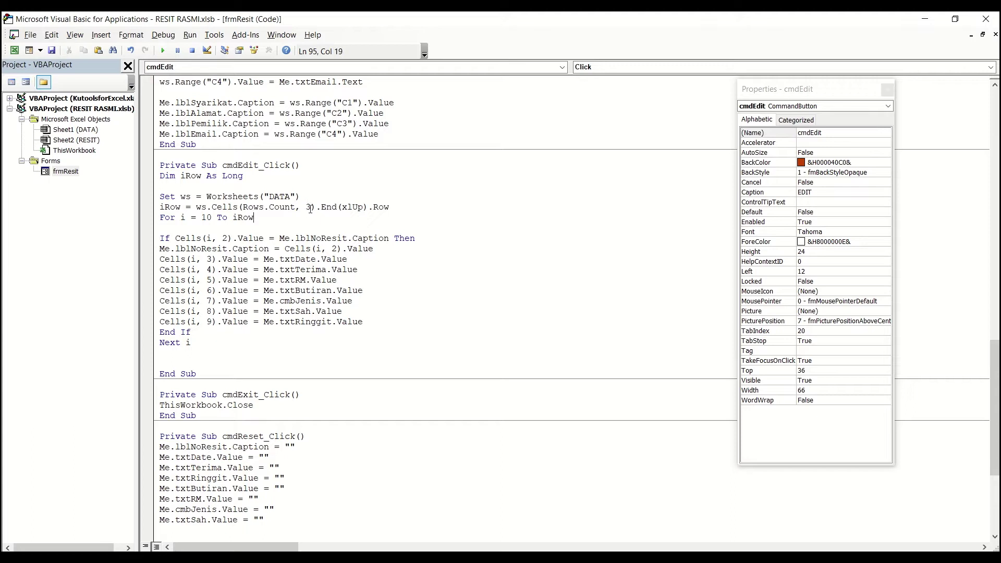
double_click(307, 208)
left_click(310, 216)
double_click(307, 208)
left_click(306, 216)
double_click(308, 207)
mouse_move(229, 548)
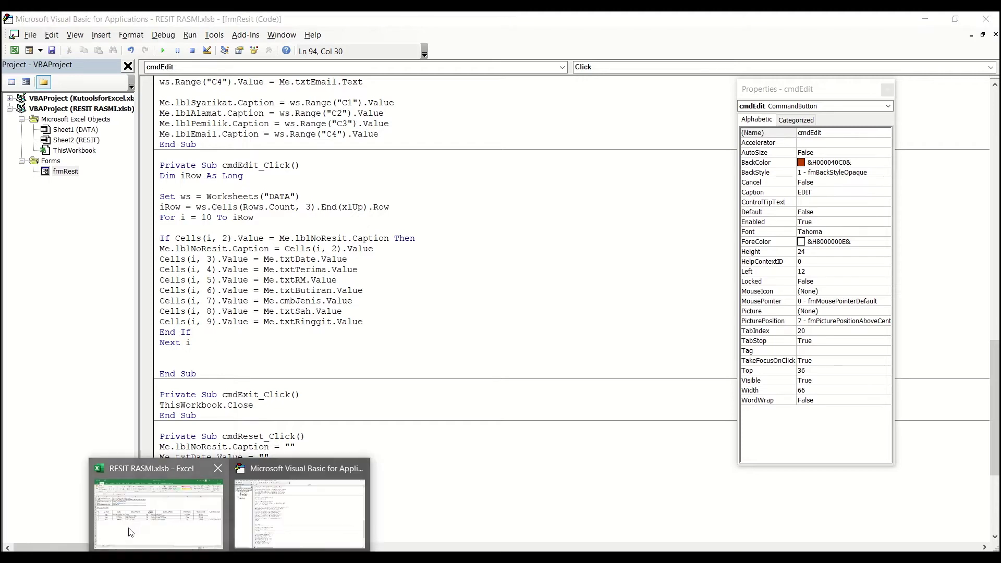
left_click(157, 497)
left_click_drag(189, 282, 194, 323)
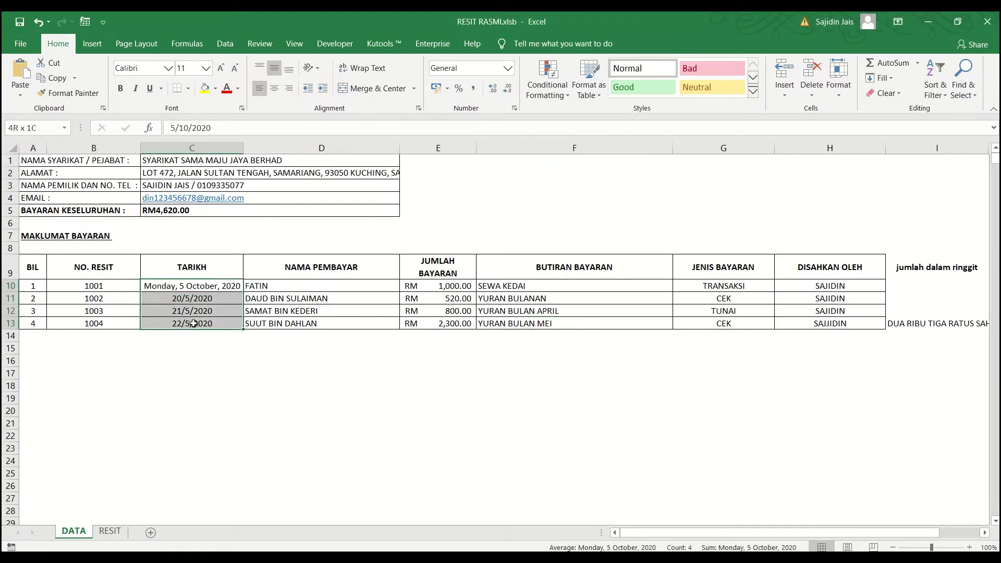
left_click_drag(105, 289, 118, 324)
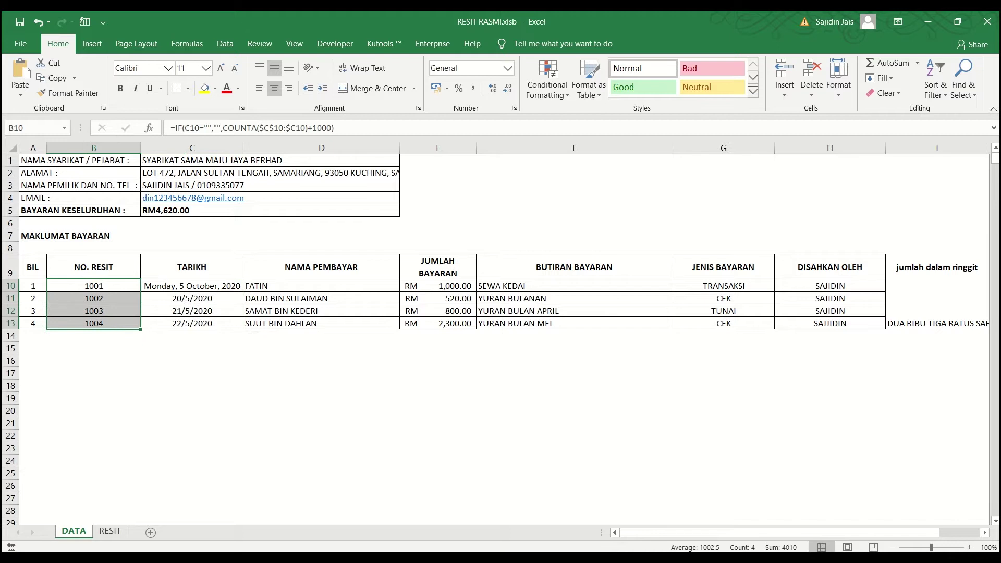
mouse_move(229, 556)
left_click(297, 501)
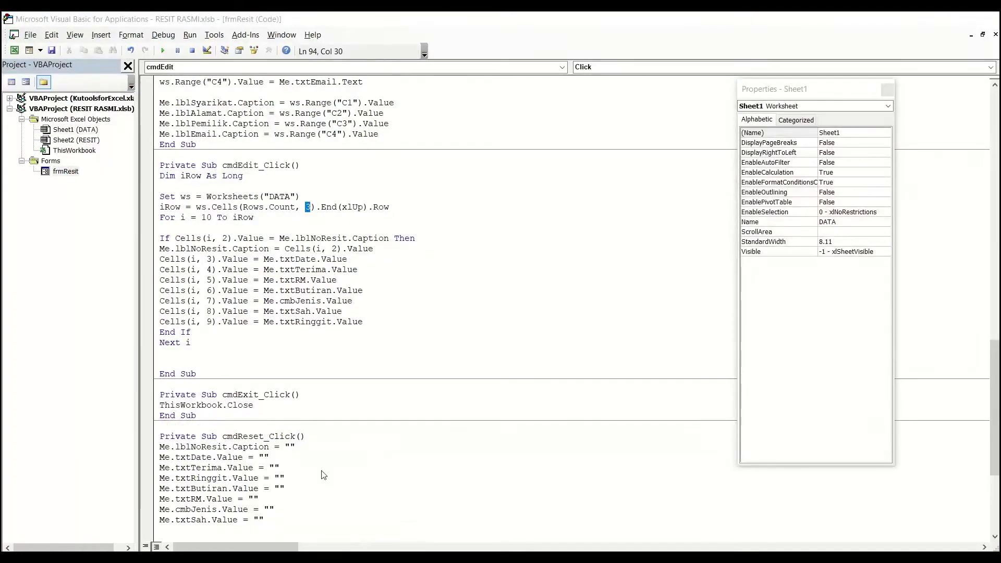
Review the For loop's start value and its iRow end value against the last-row expression
left_click(310, 216)
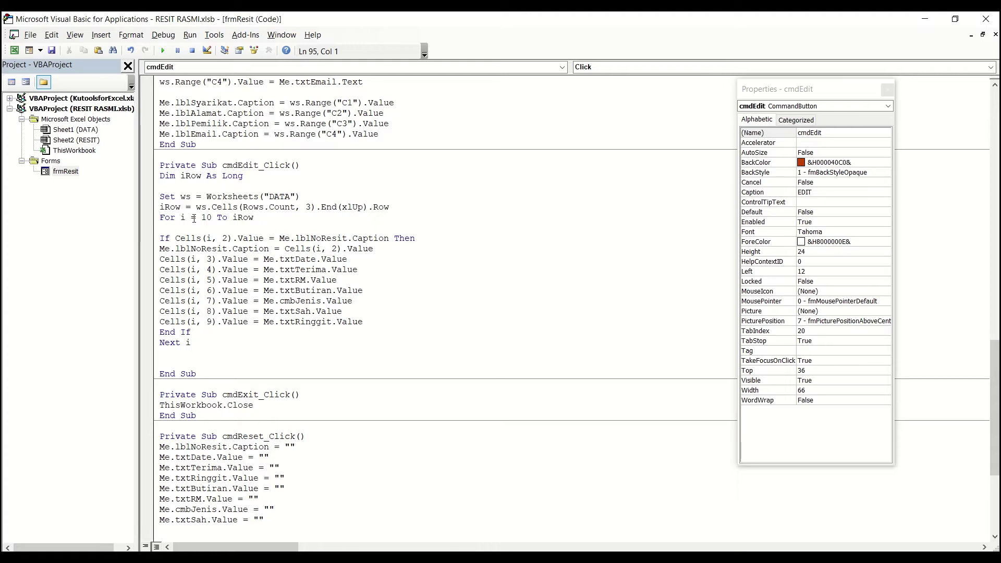
left_click_drag(201, 217, 211, 218)
left_click(206, 218)
left_click_drag(218, 217, 259, 222)
left_click_drag(196, 208, 402, 208)
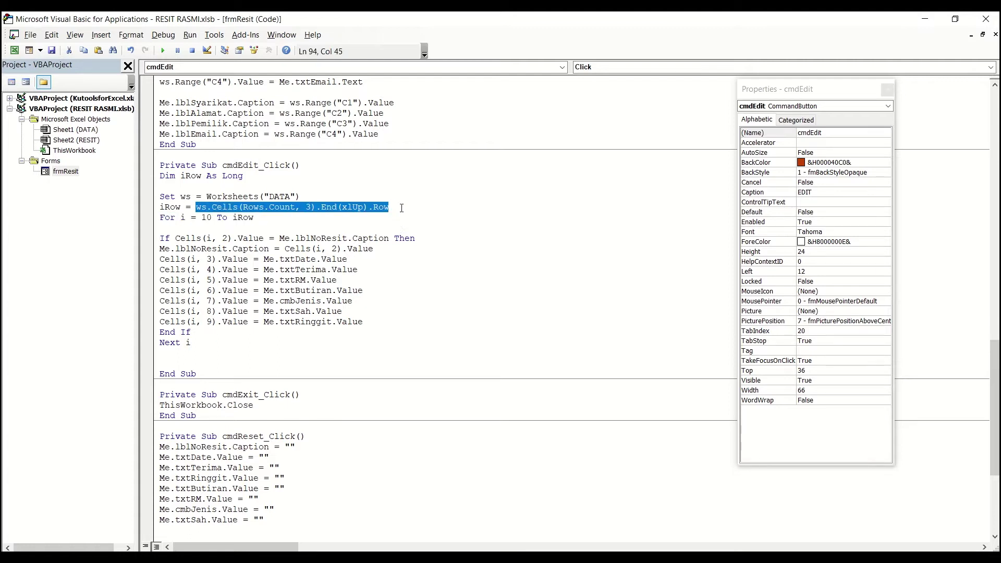
left_click(237, 229)
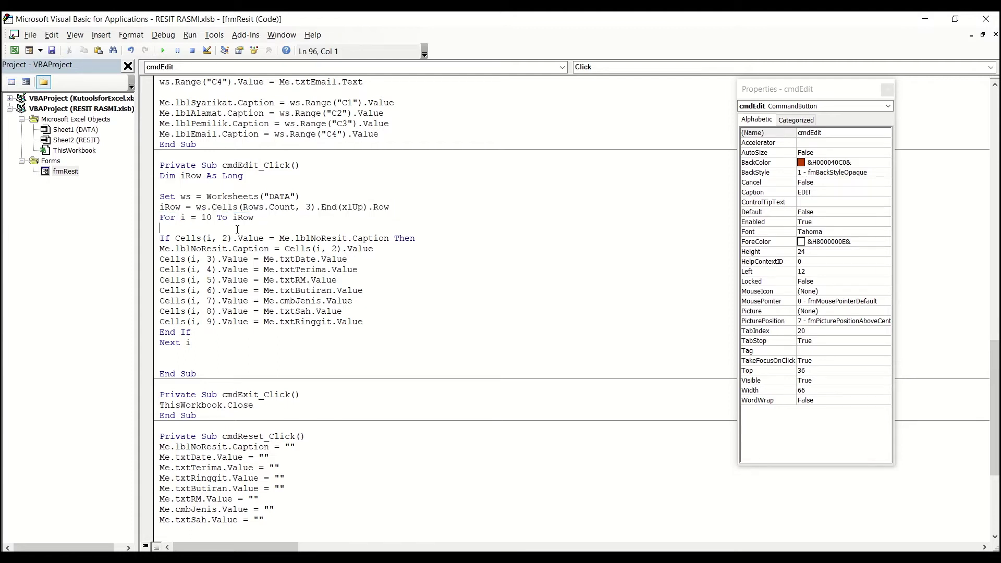
left_click(156, 221)
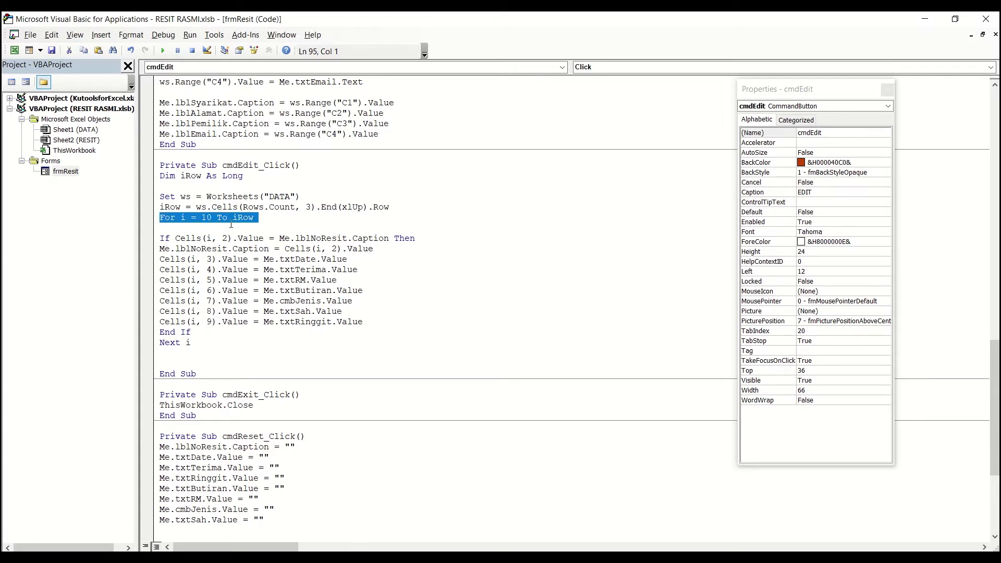
Review the If block inside the loop, from its opening line to End If and Next i
left_click(160, 240)
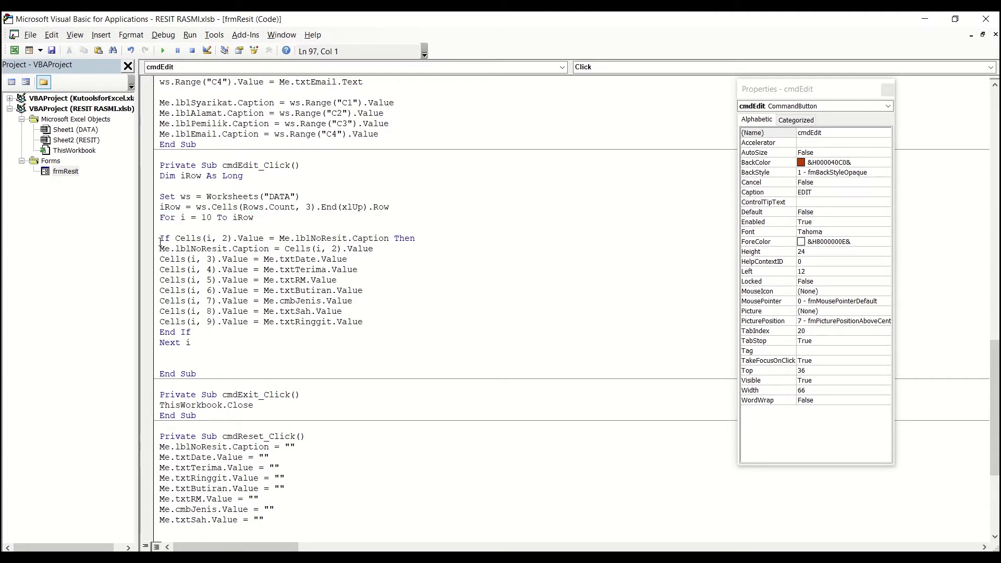
left_click_drag(161, 238, 176, 240)
left_click_drag(160, 334, 185, 343)
left_click(162, 228)
left_click_drag(160, 239, 169, 238)
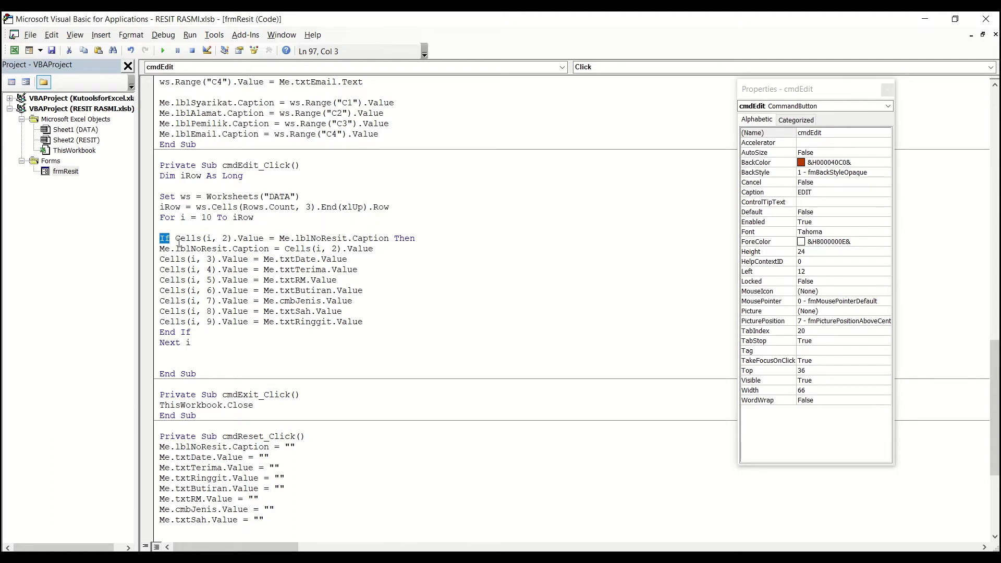
Return to the form design and check the CARI and EDIT buttons and the name property of the No. Resit label
left_click(25, 82)
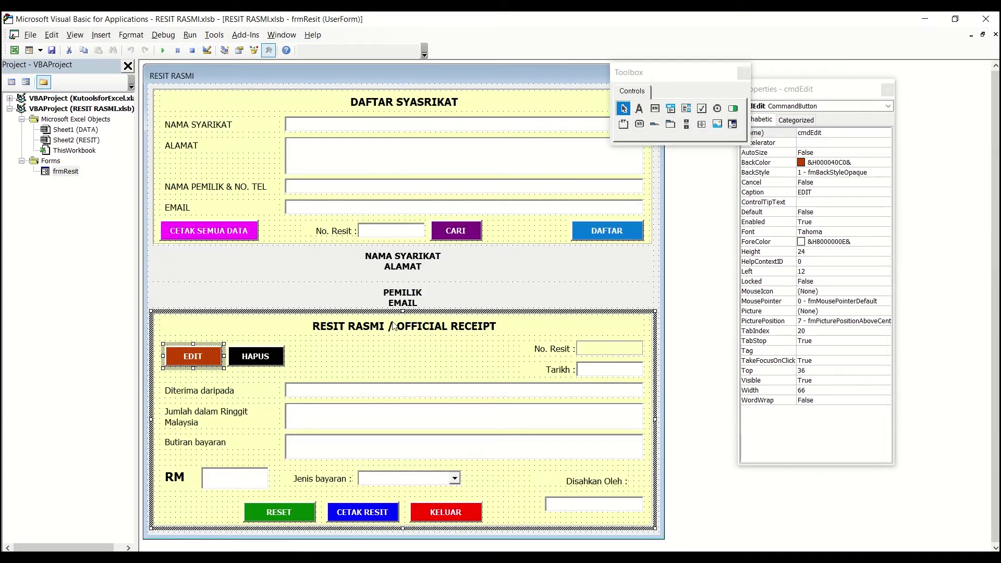
left_click(390, 234)
left_click(461, 235)
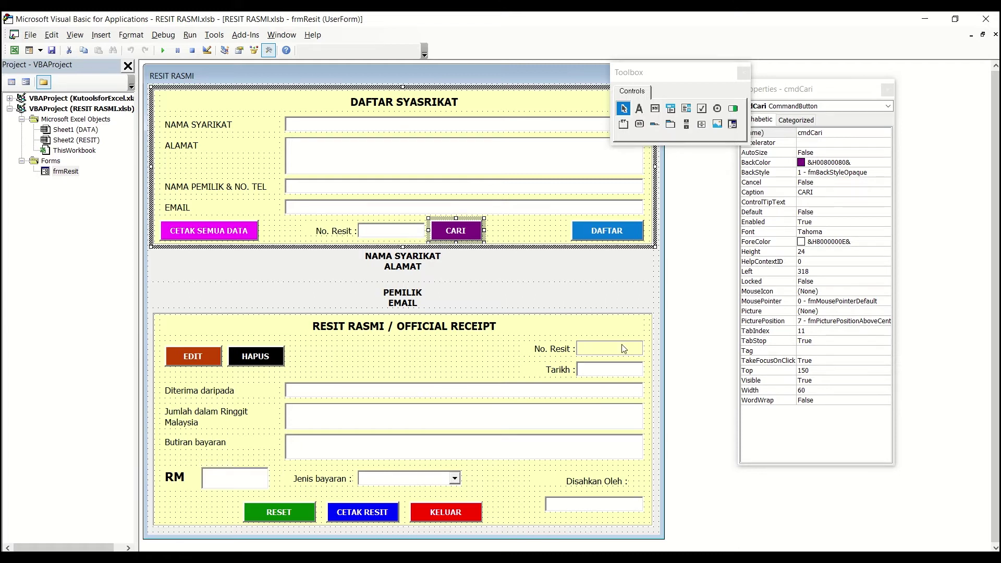
left_click(201, 358)
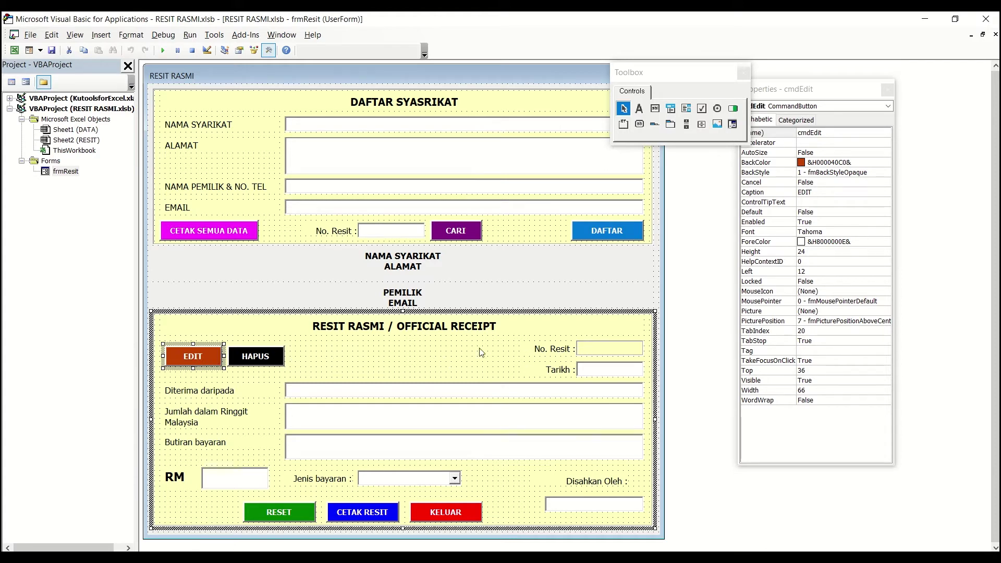
left_click(605, 355)
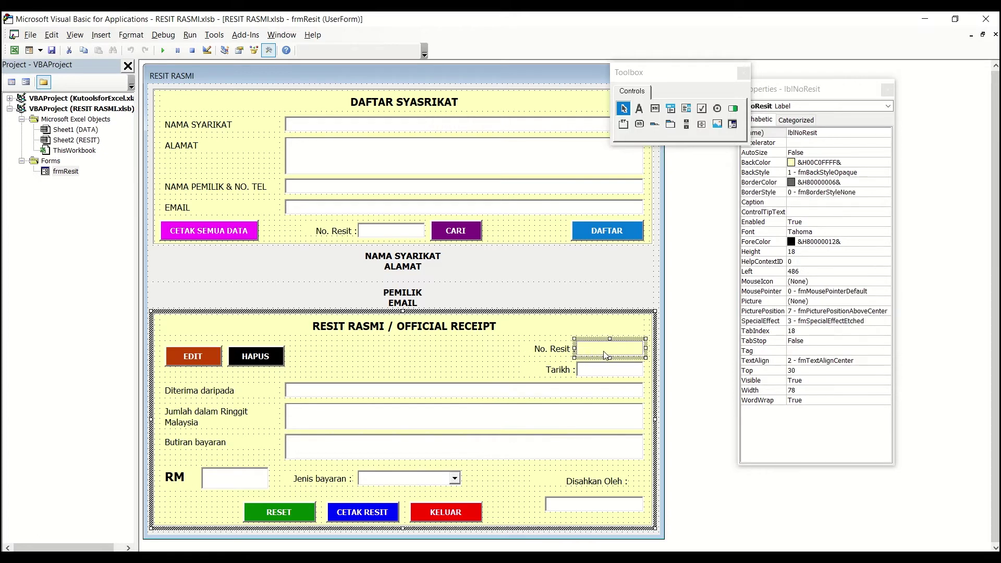
left_click(821, 136)
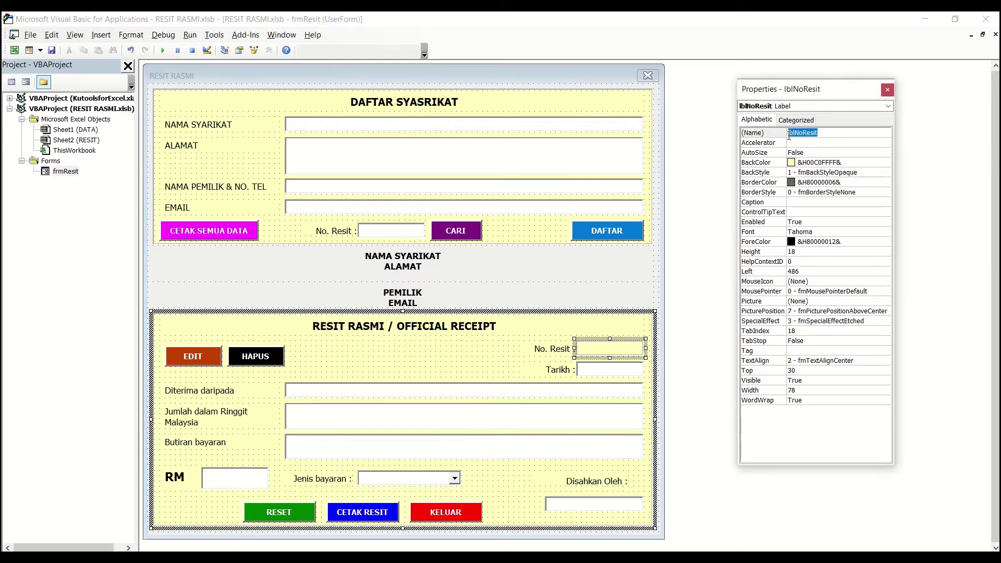
left_click(523, 358)
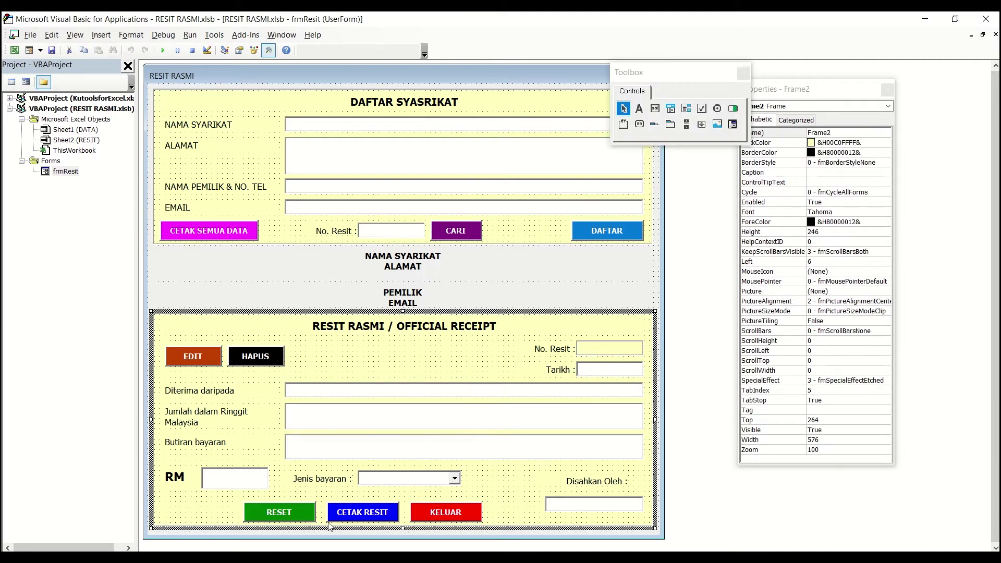
Switch to Excel, check each receipt number in the NO. RESIT column of the DATA sheet, and return to the form design
left_click(201, 558)
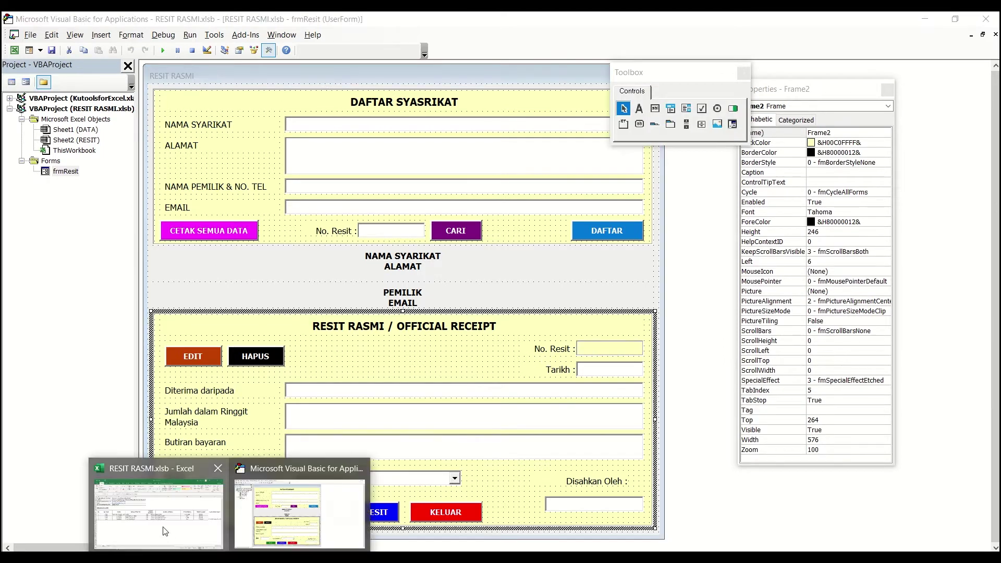
left_click(166, 529)
key("Down")
key("Down")
key("Down")
left_click(88, 287)
left_click(89, 299)
left_click(89, 311)
left_click(84, 323)
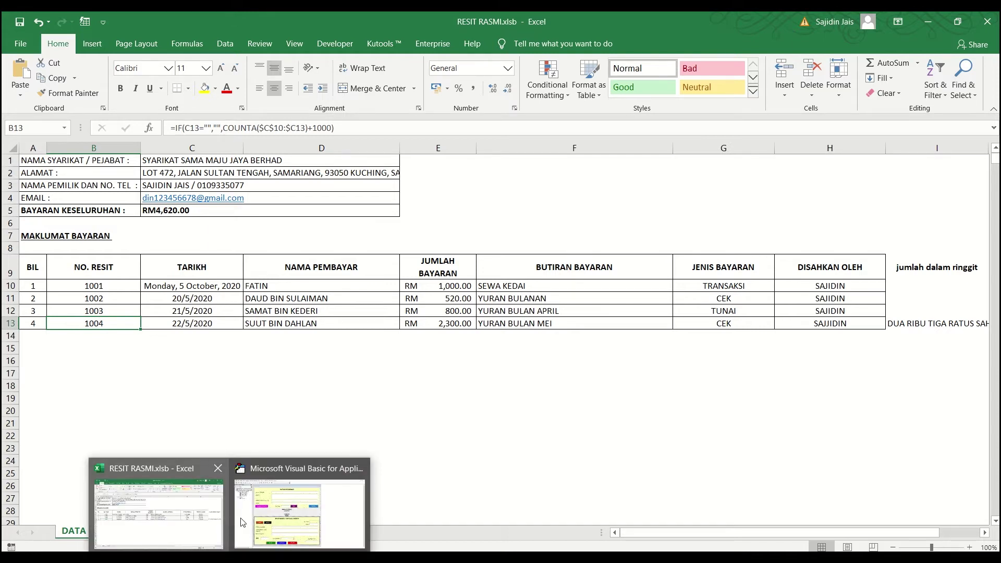
left_click(307, 500)
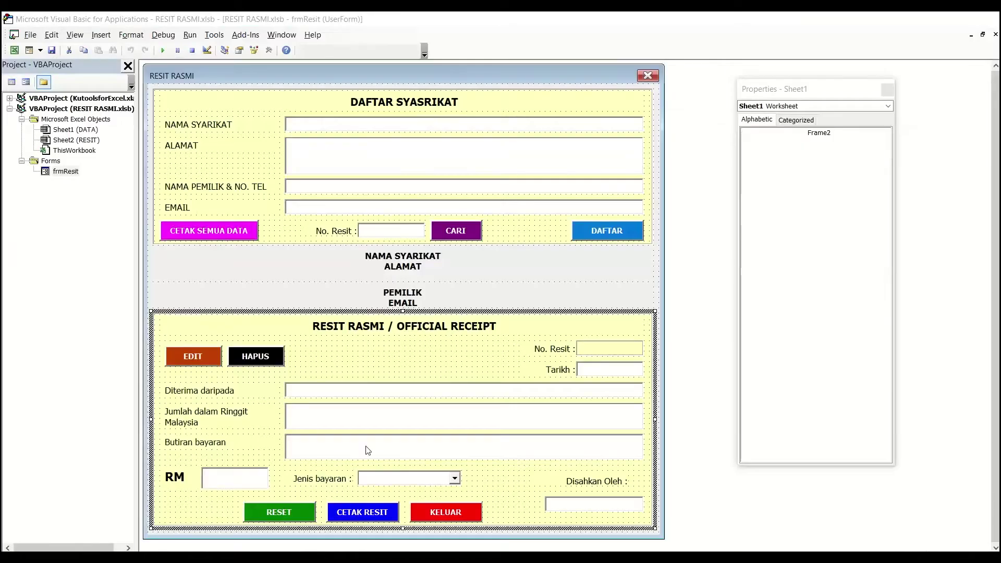
Open the EDIT button's code and examine the row variable i and column number in the If line's Cells(i, 2) reference
double_click(196, 349)
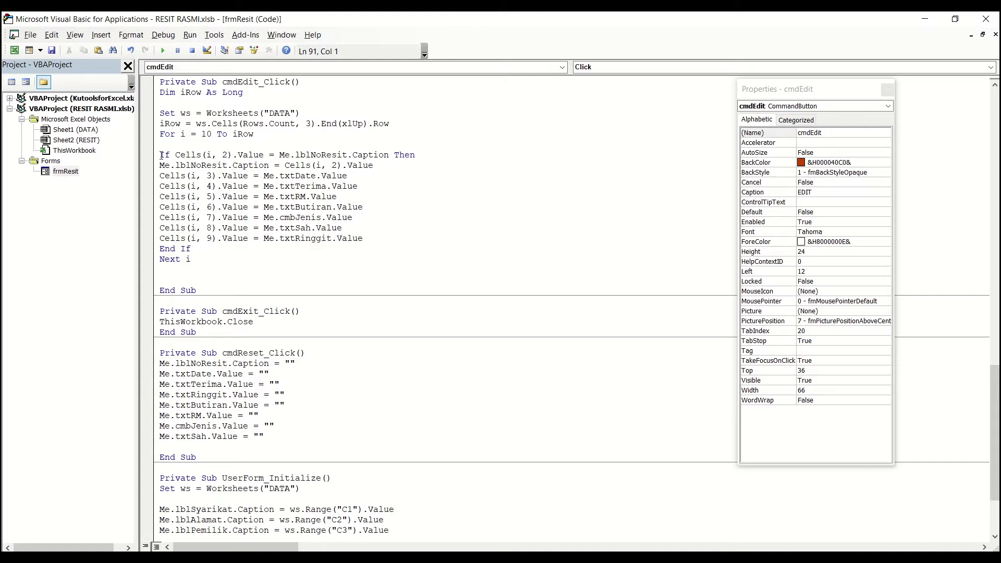
left_click_drag(176, 155, 212, 156)
left_click(210, 155)
double_click(182, 134)
left_click(209, 155)
left_click_drag(206, 155, 228, 155)
Switch to Excel, check the NO. RESIT cells B10 to B13 on the DATA sheet, and return to the code
left_click(161, 488)
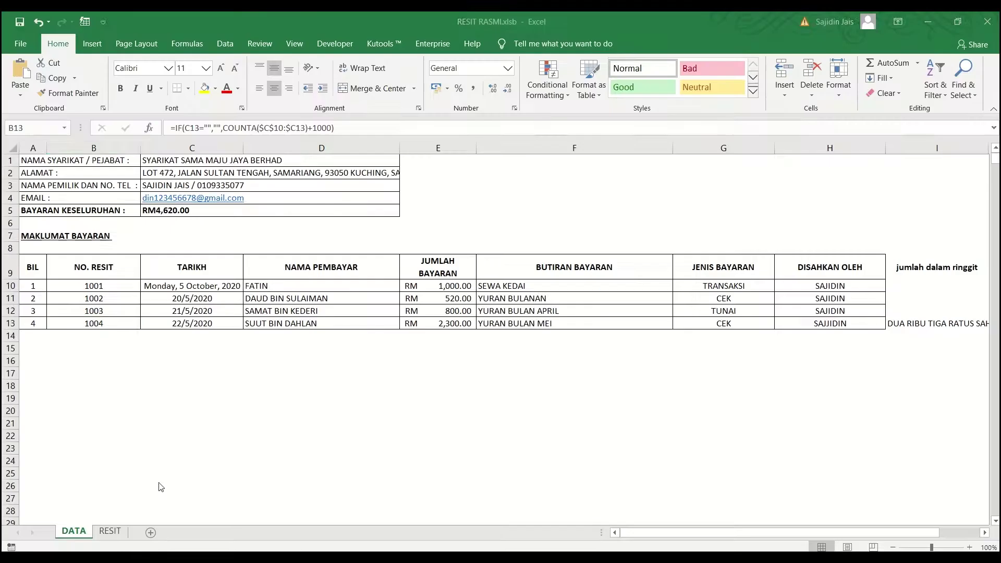
left_click(87, 287)
left_click_drag(87, 293, 91, 322)
left_click_drag(94, 288, 98, 324)
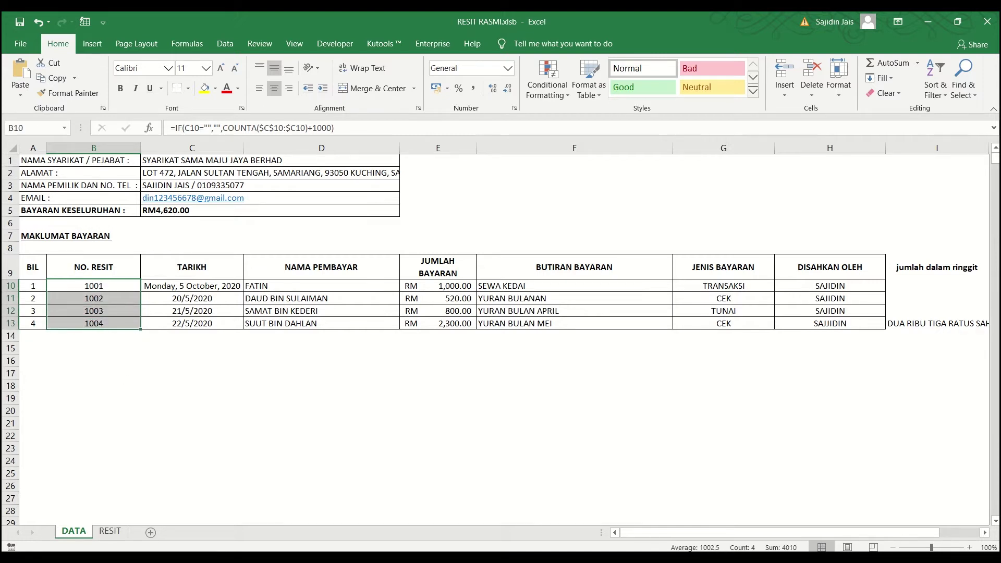
left_click(312, 524)
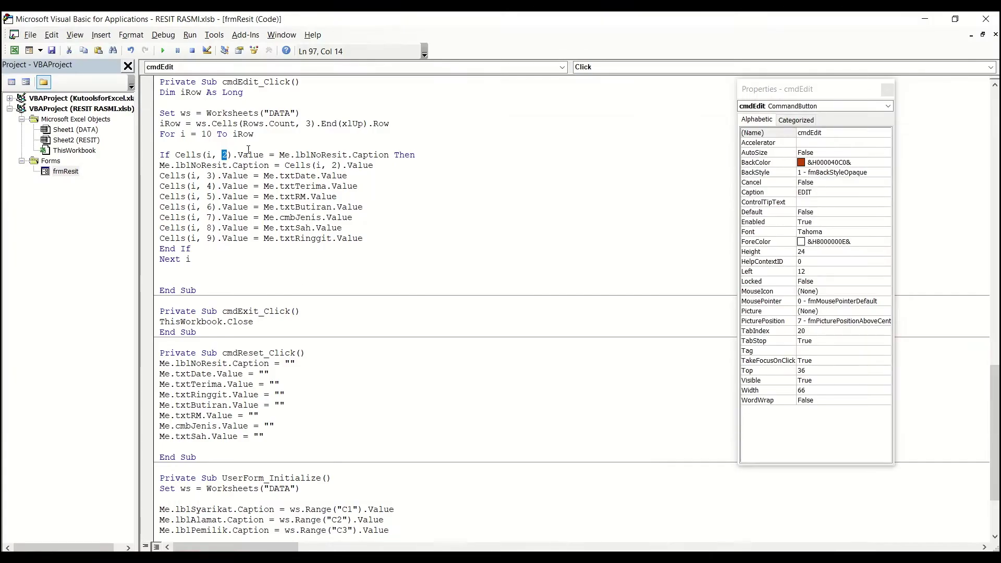
Review the Me and lblNoResit parts of the If condition in cmdEdit_Click
double_click(283, 155)
left_click_drag(295, 155, 344, 159)
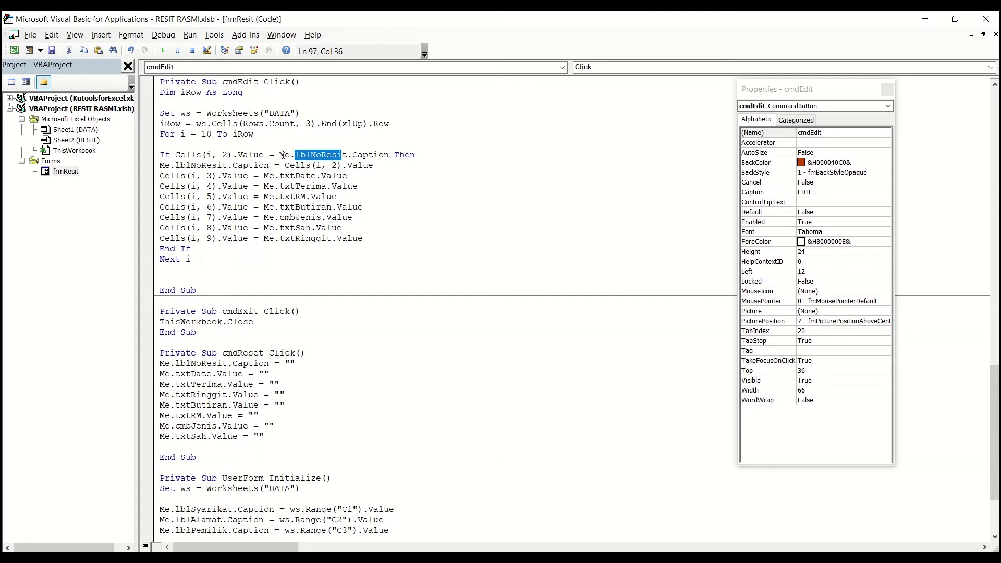
left_click_drag(279, 154, 290, 155)
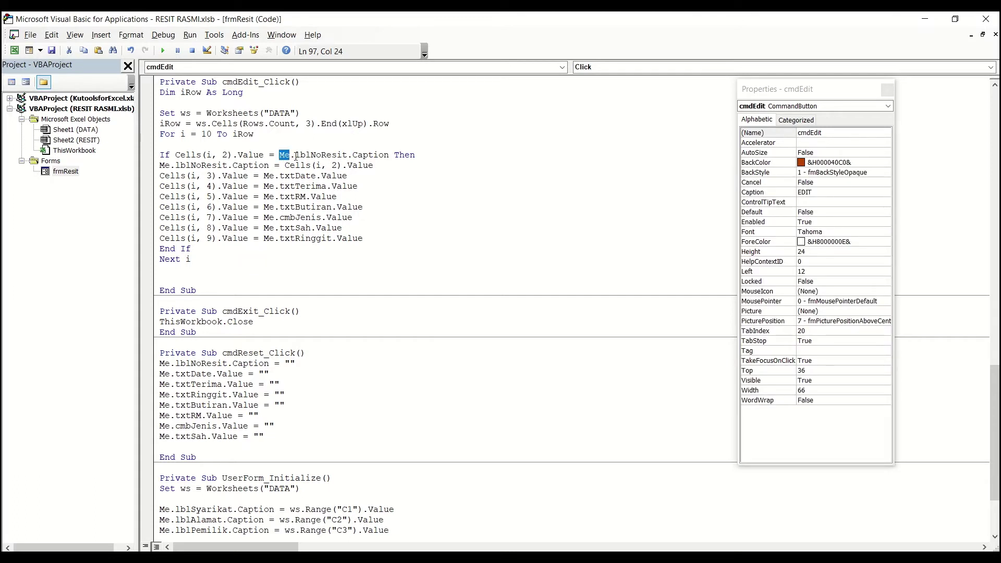
left_click_drag(295, 155, 348, 156)
left_click(307, 164)
Return to the form design and check the name and caption properties of the No. Resit label in the receipt frame
left_click(25, 81)
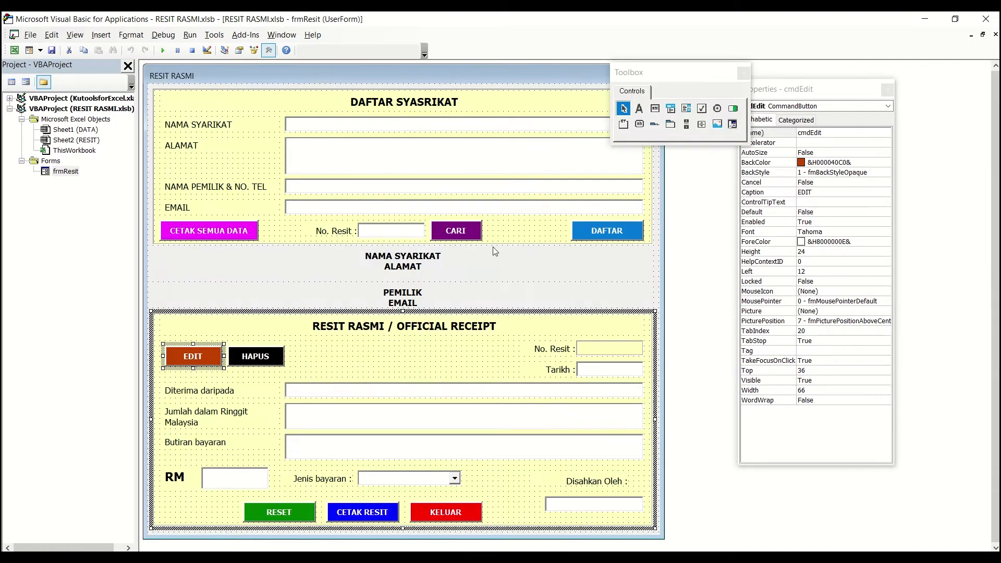
left_click(610, 351)
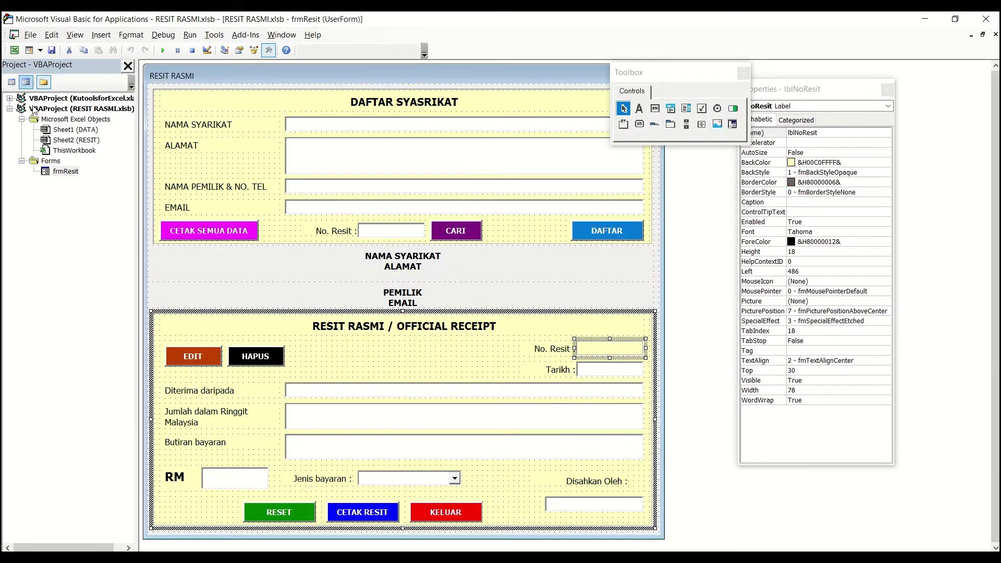
left_click(604, 352)
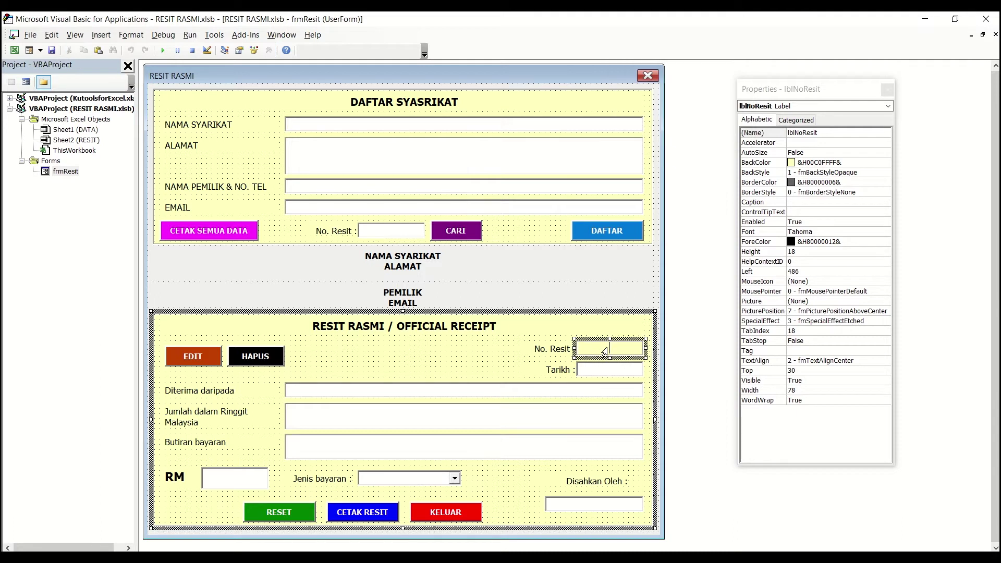
left_click(521, 352)
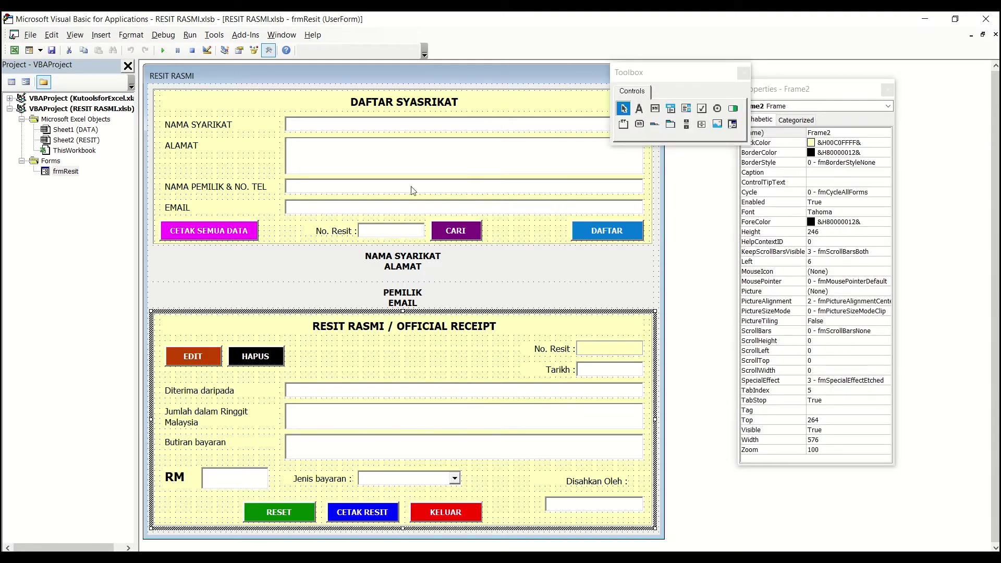
Reopen the EDIT button's code and review the full If condition and the lblNoResit caption assignment below it
double_click(203, 358)
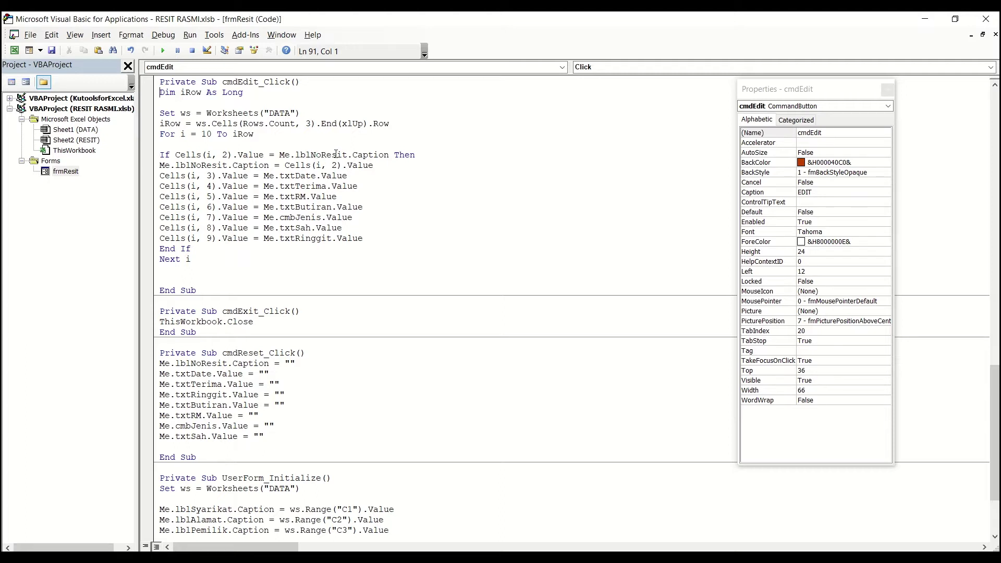
left_click_drag(354, 155, 426, 157)
left_click(152, 155)
left_click(376, 167)
left_click(151, 166)
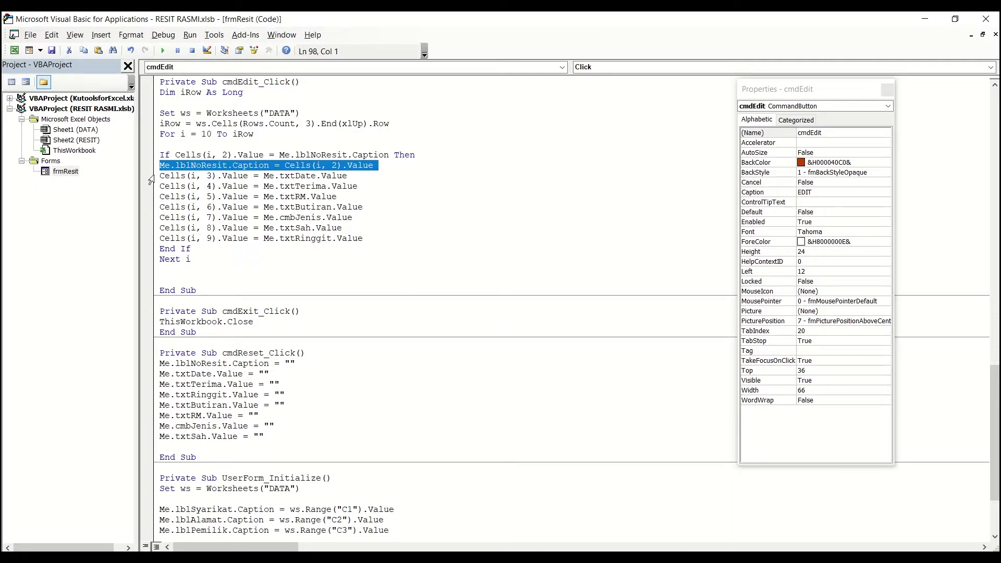
Review the block of Cells(i, 3) to Cells(i, 9) assignments and how its row variable relates to the For loop
left_click(165, 176)
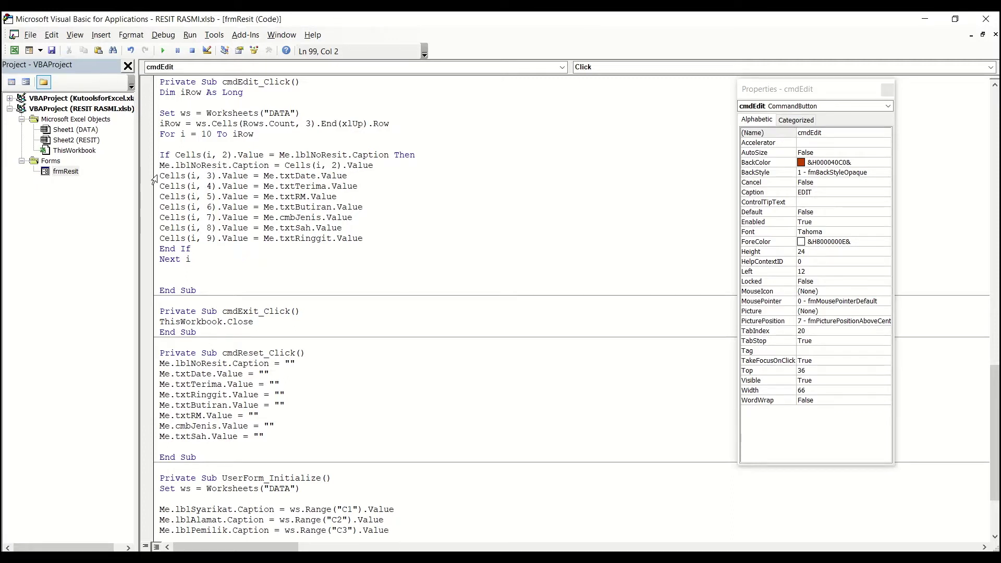
left_click_drag(160, 176, 368, 242)
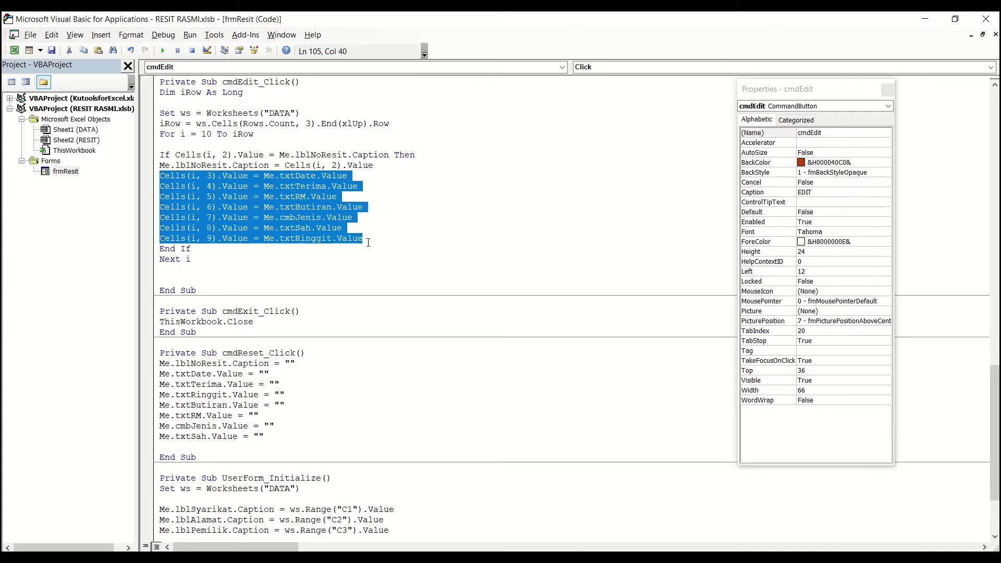
left_click(176, 177)
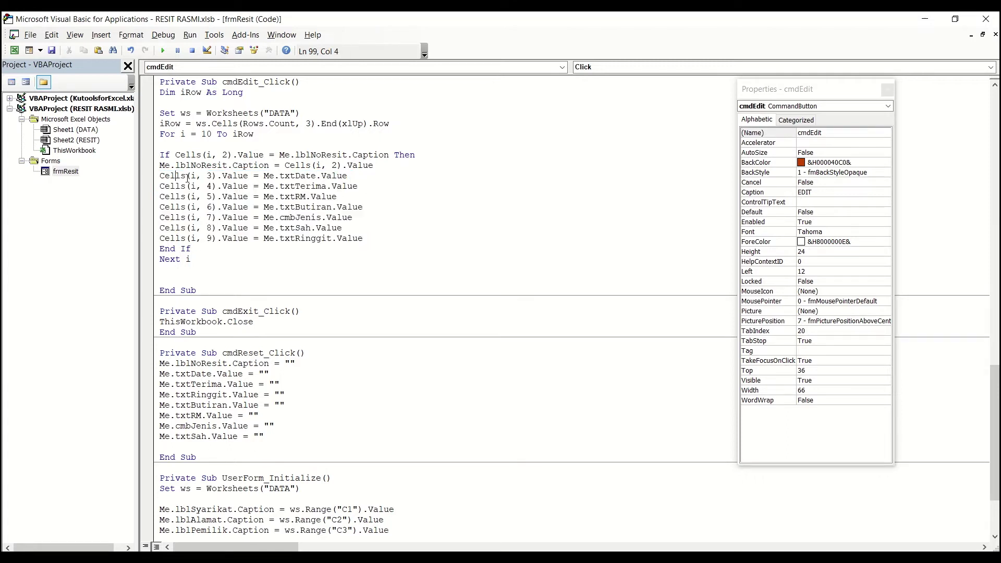
double_click(182, 134)
double_click(208, 178)
Compare the form control names with the column numbers in the assignment lines down to txtRinggit and column 9
left_click_drag(279, 186, 312, 218)
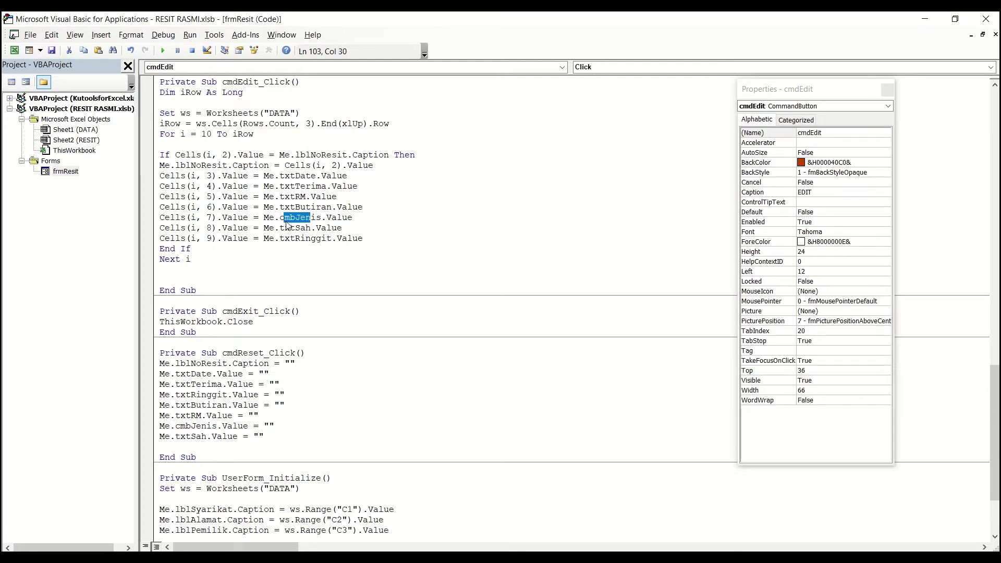
left_click_drag(288, 228, 324, 244)
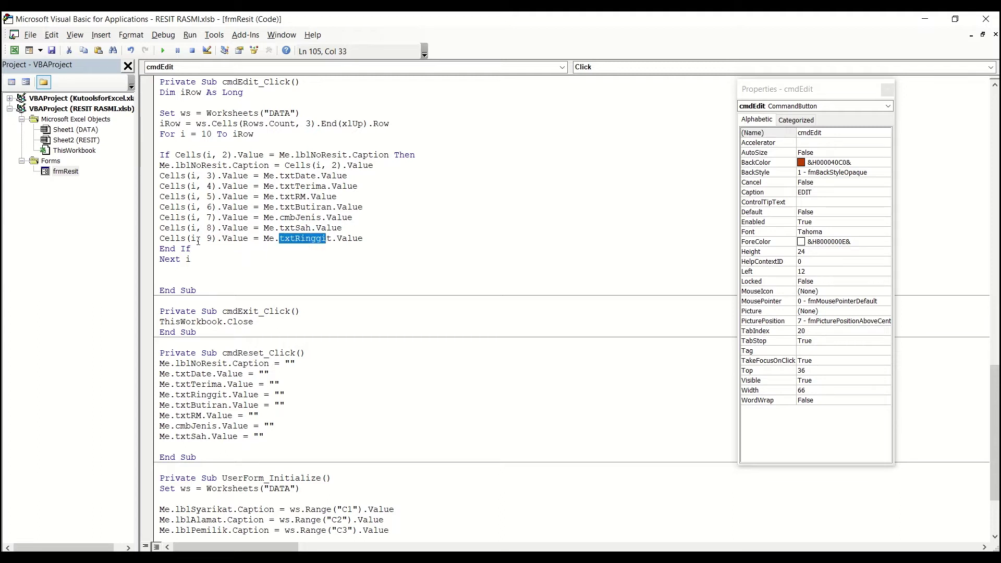
left_click_drag(208, 185, 216, 228)
left_click(208, 202)
double_click(210, 238)
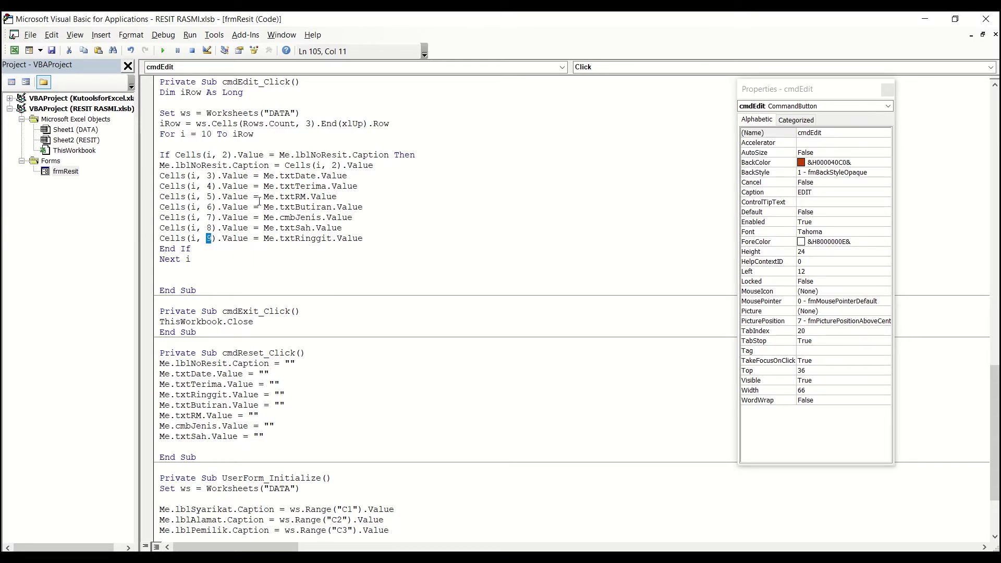
Check the If block's opening and End If lines, and delete one blank line below Next i
left_click(153, 156)
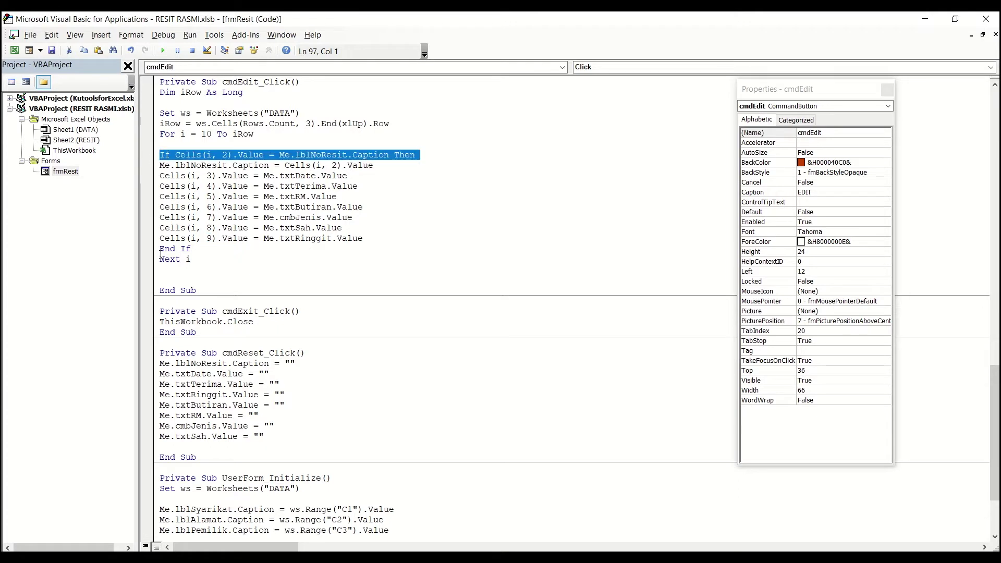
left_click_drag(162, 250, 207, 253)
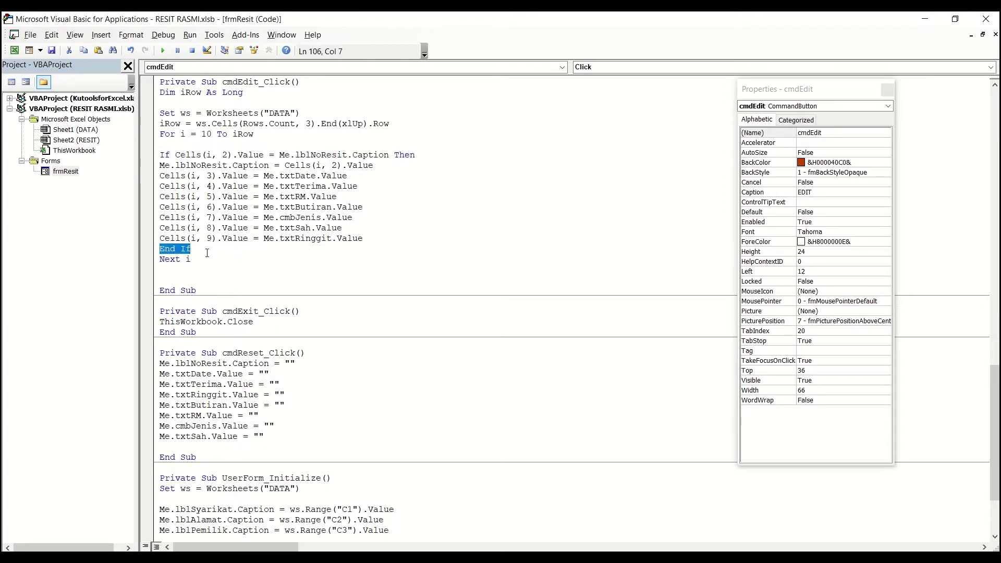
left_click(163, 268)
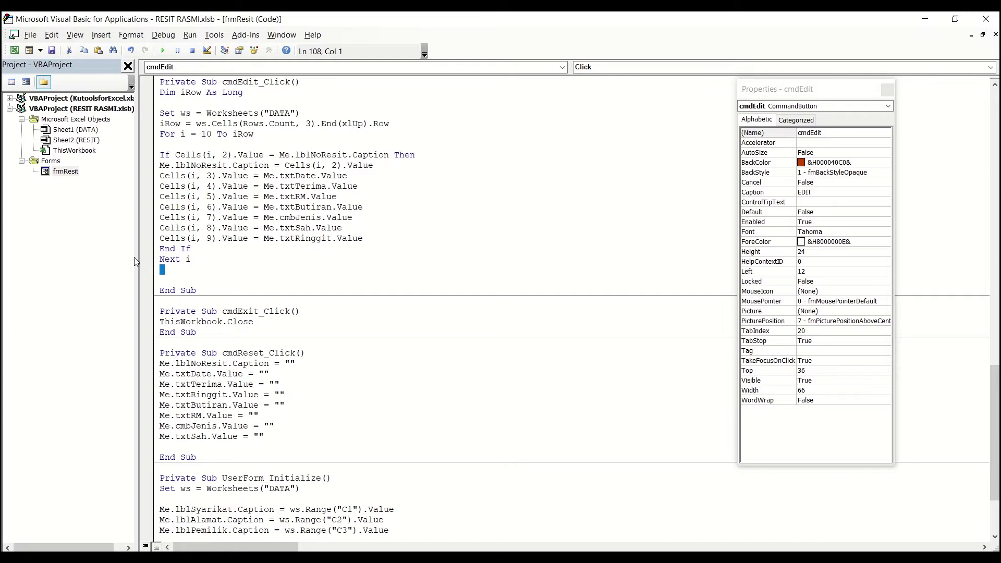
key("Delete")
left_click(265, 185)
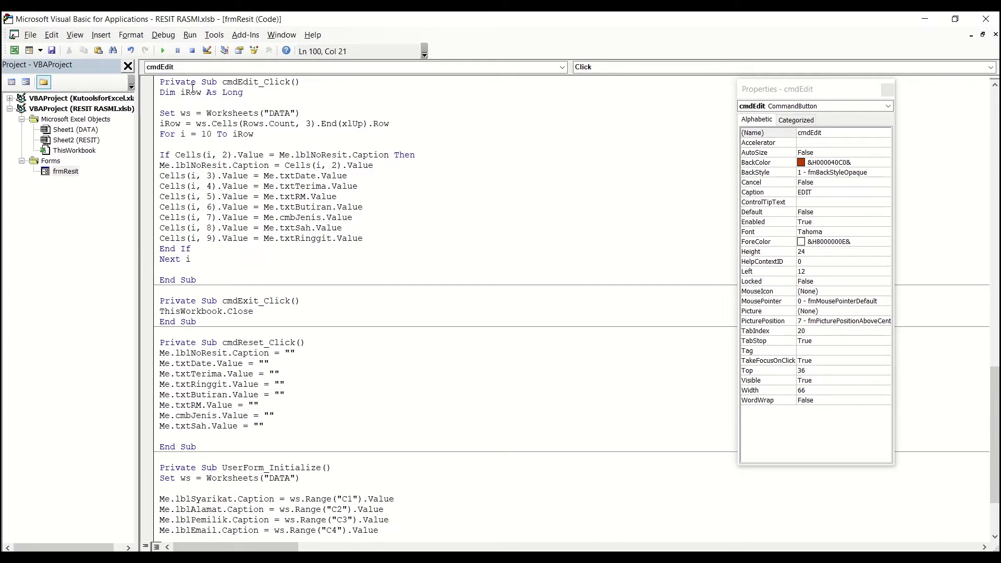
Run the userform, search for receipt number 1000, and dismiss the resulting message
left_click(163, 50)
left_click(480, 208)
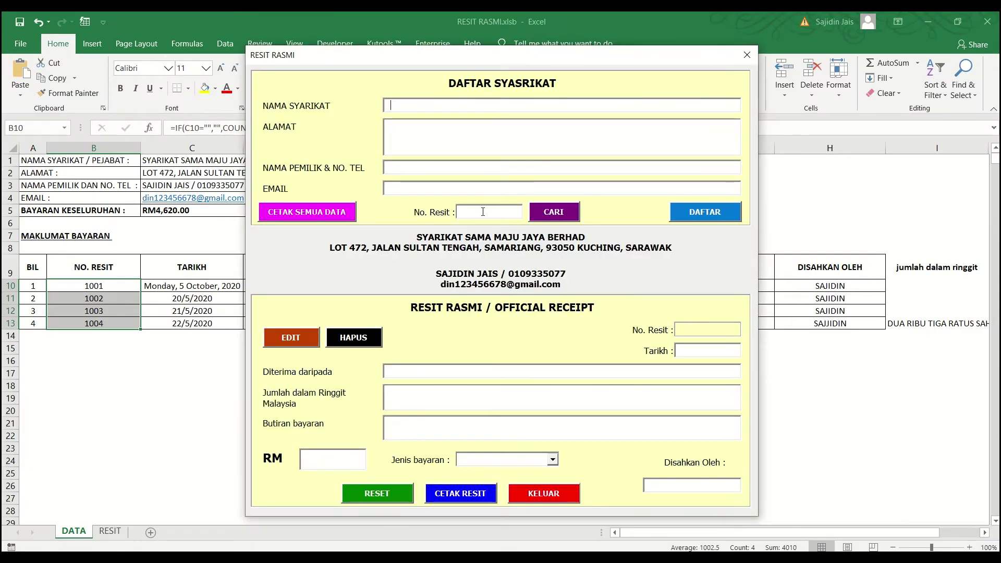
type("100")
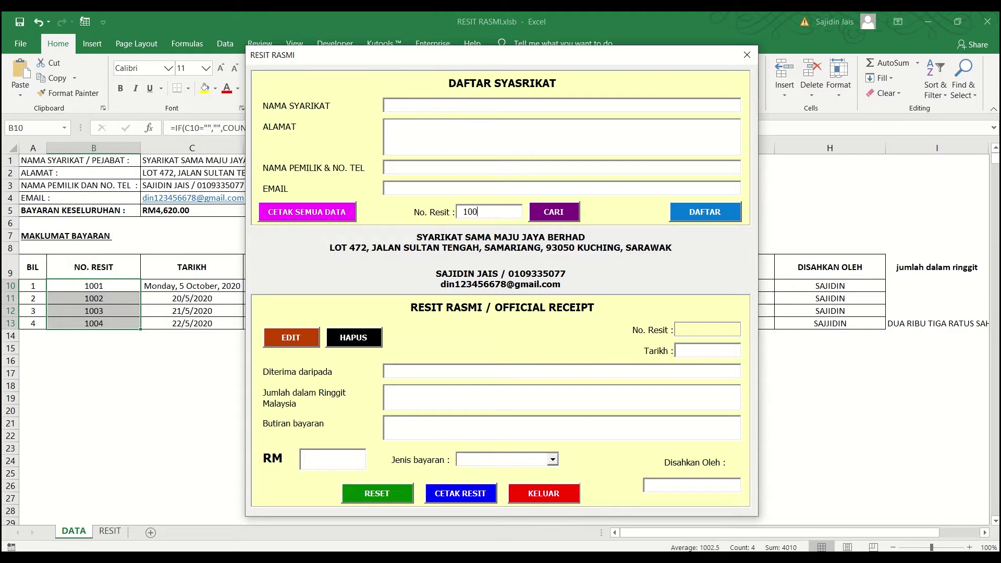
type("0")
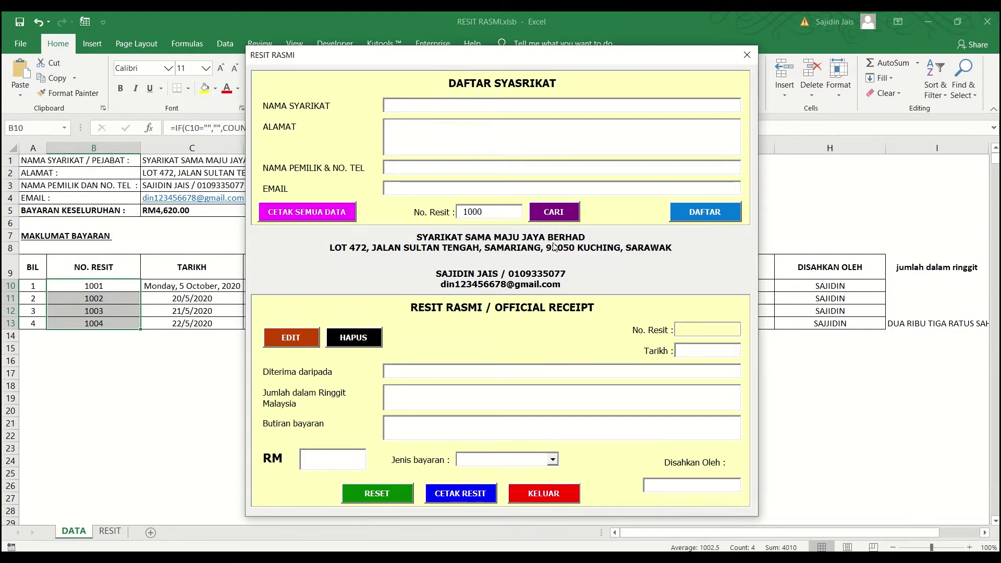
left_click(553, 215)
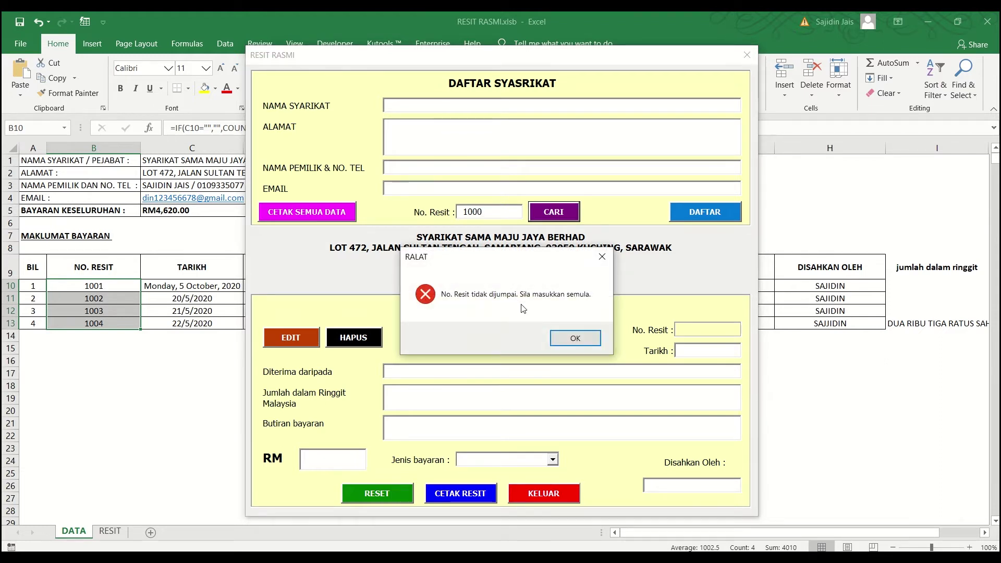
left_click(575, 338)
Replace the search number with 1001 and load that receipt into the form
left_click_drag(487, 212, 461, 214)
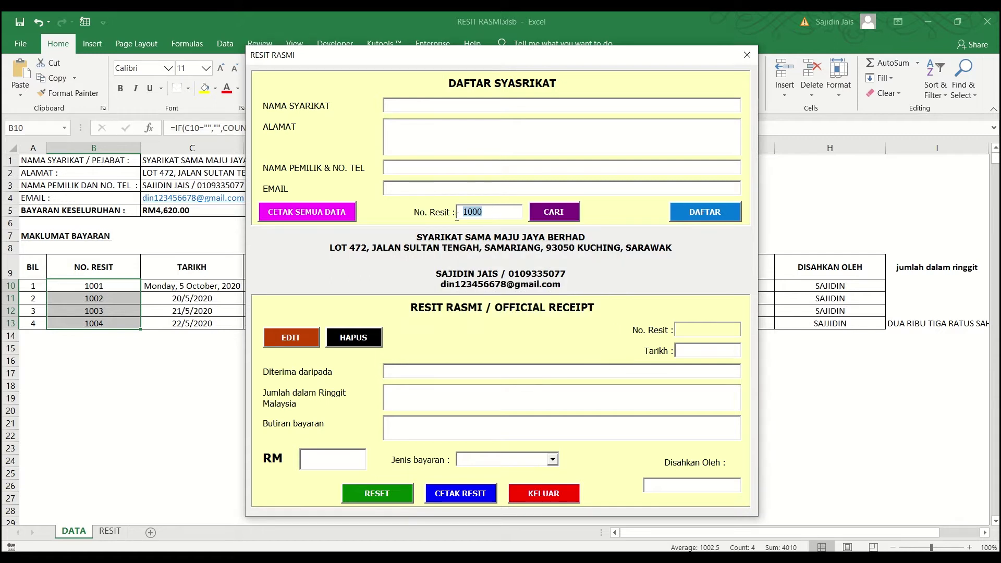
type("1001")
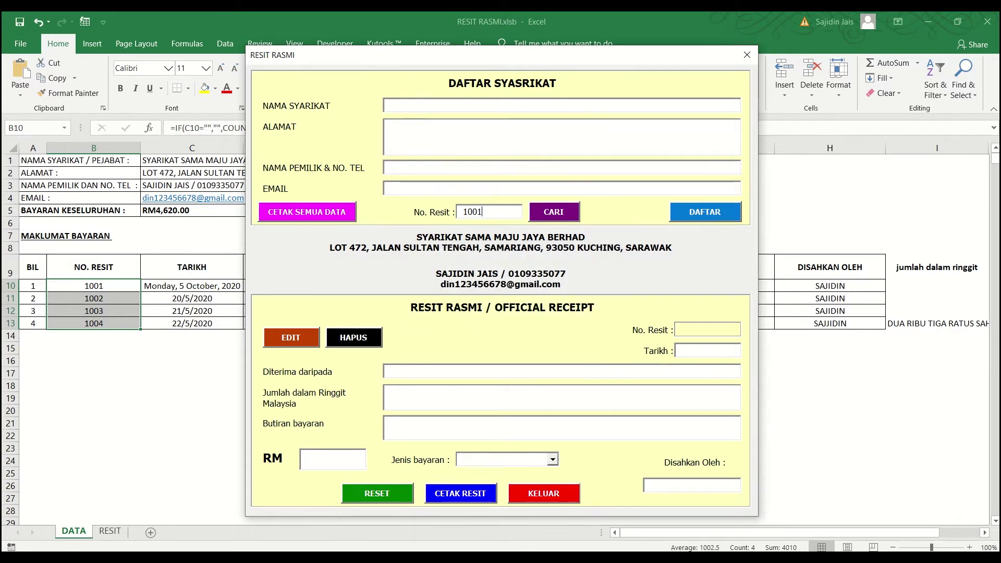
left_click(563, 215)
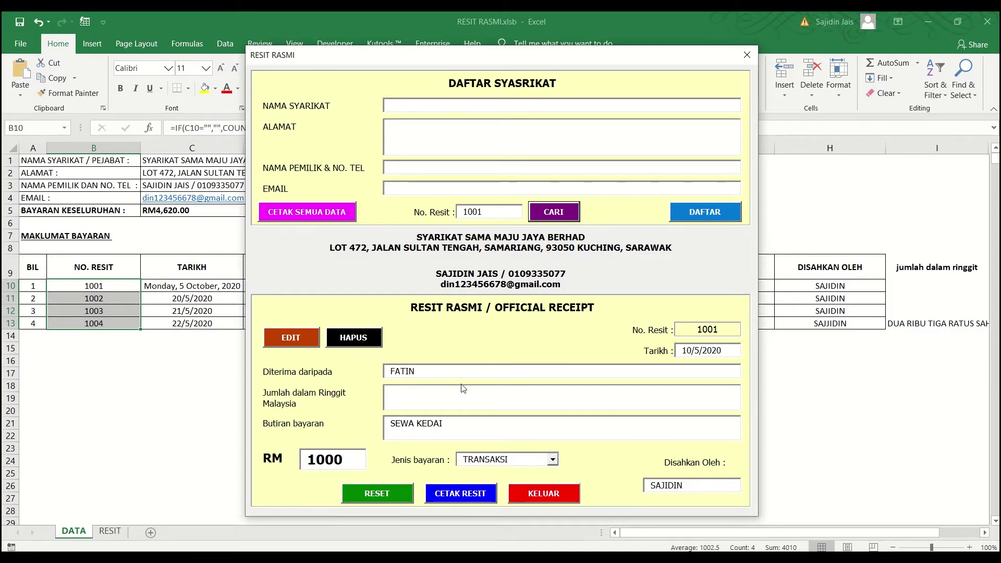
Add a second name to the payer in Diterima daripada and enter SERIBU RINGGIT SAHAJA as the amount in words
type("najwa")
key("BackSpace")
key("BackSpace")
key("BackSpace")
key("BackSpace")
key("BackSpace")
type("NABILAHSERIBU RUN")
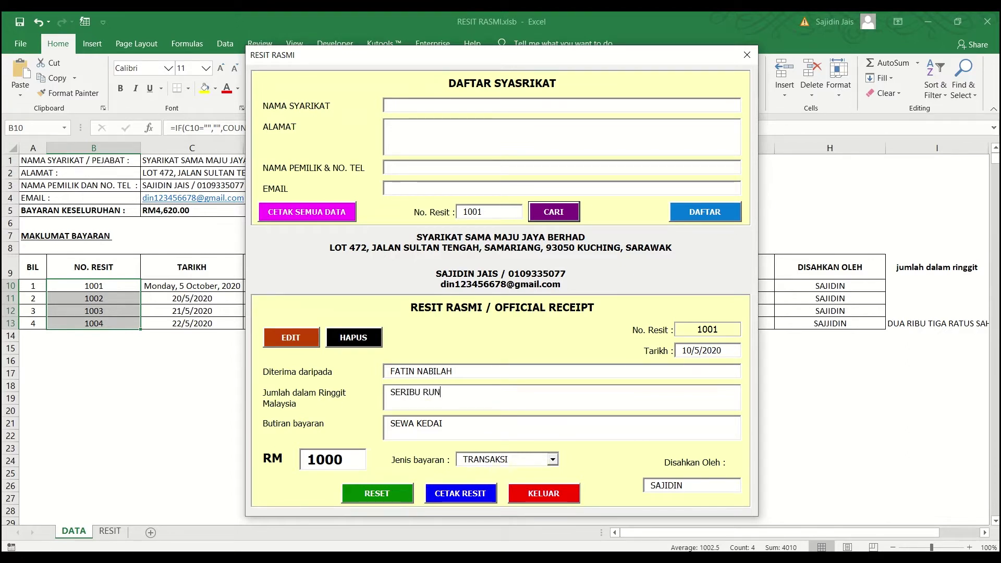
key("BackSpace")
type("INGGIT SAHAJA")
Save the edited receipt with the form's EDIT function and move the form aside to check row 10 of the DATA sheet
left_click(289, 337)
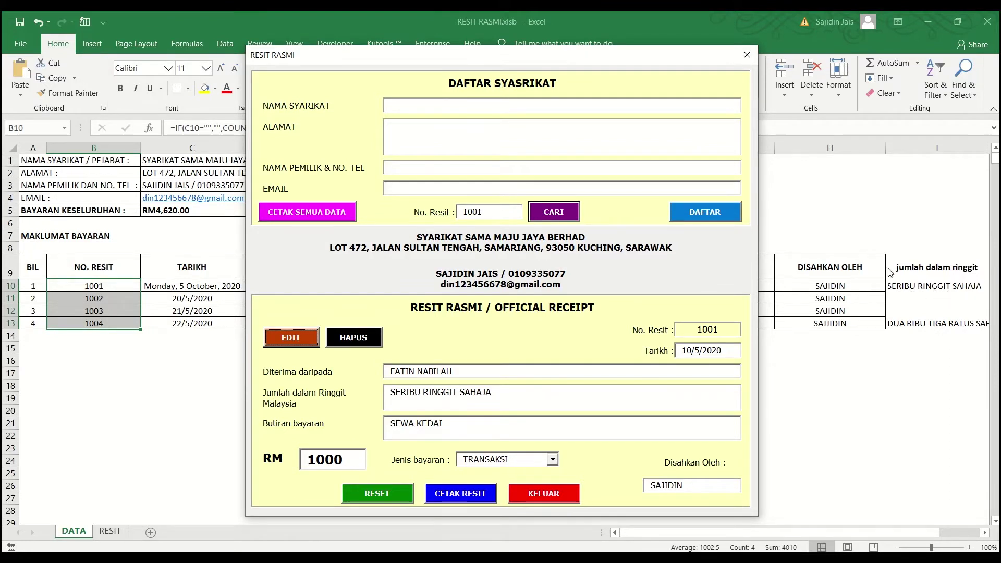
left_click_drag(480, 53, 616, 66)
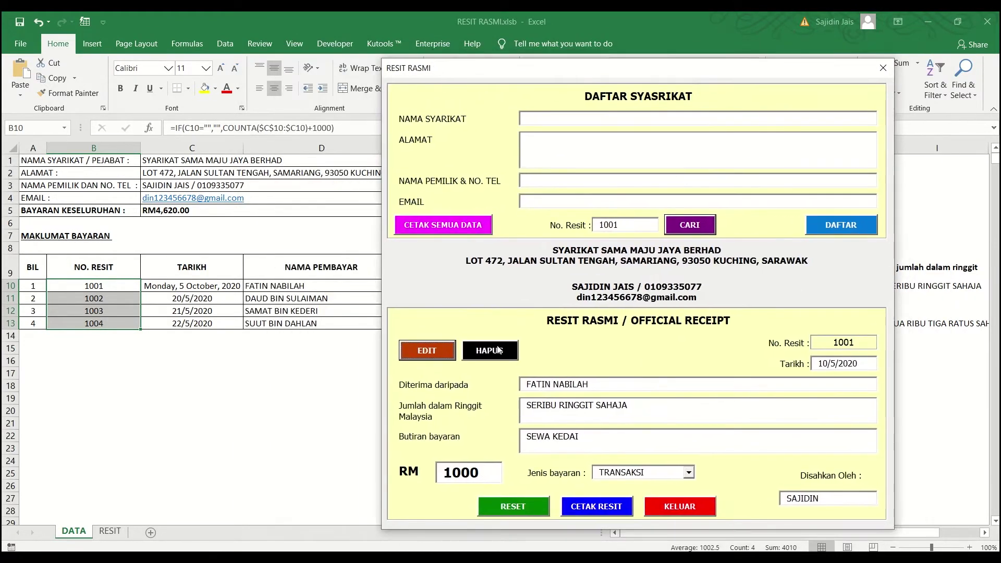
double_click(551, 384)
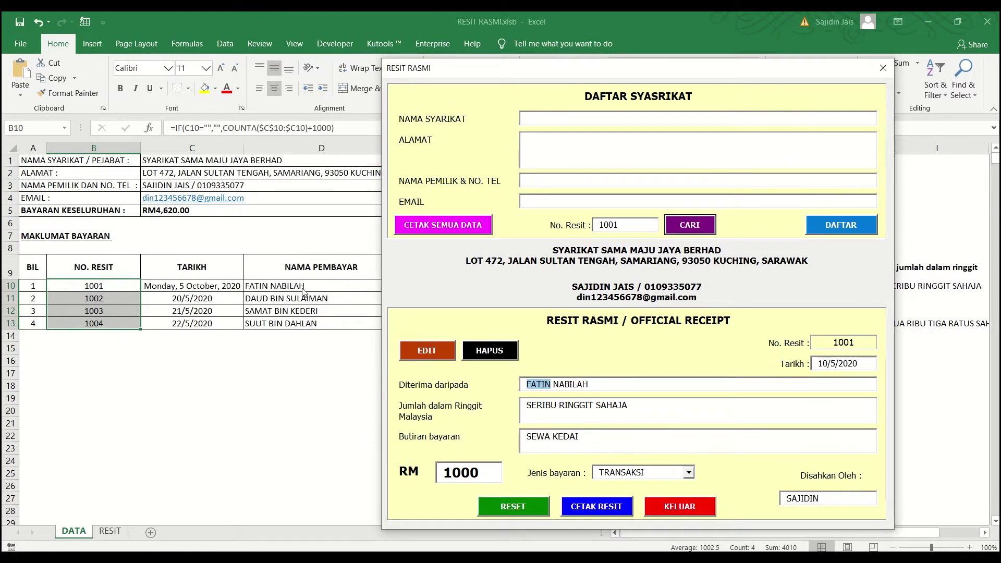
left_click_drag(581, 70, 458, 49)
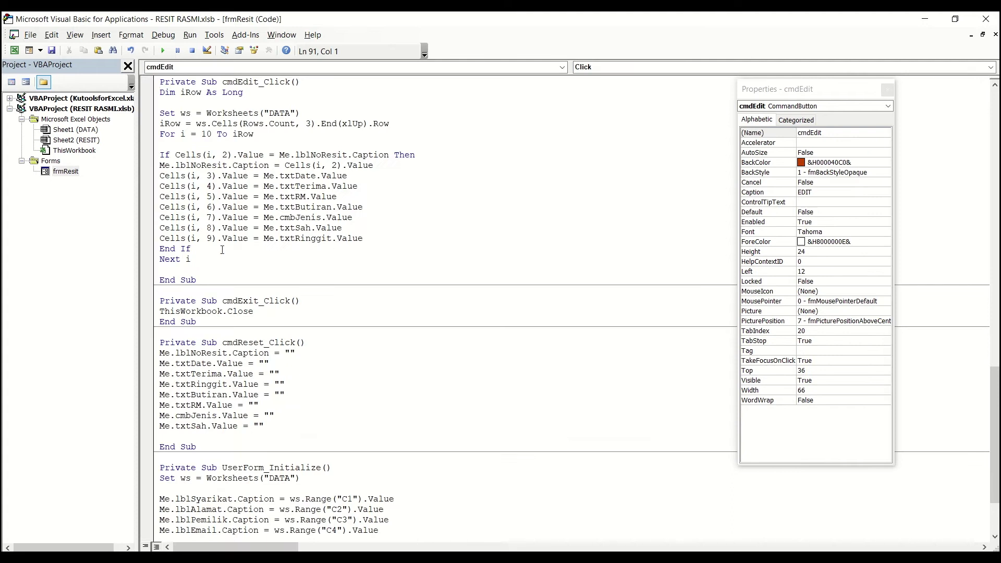
Below the txtRinggit assignment in cmdEdit_Click, start a MsgBox statement with the text "Data telah berjaya dikemaskini."
left_click(365, 239)
key("Return")
key("Return")
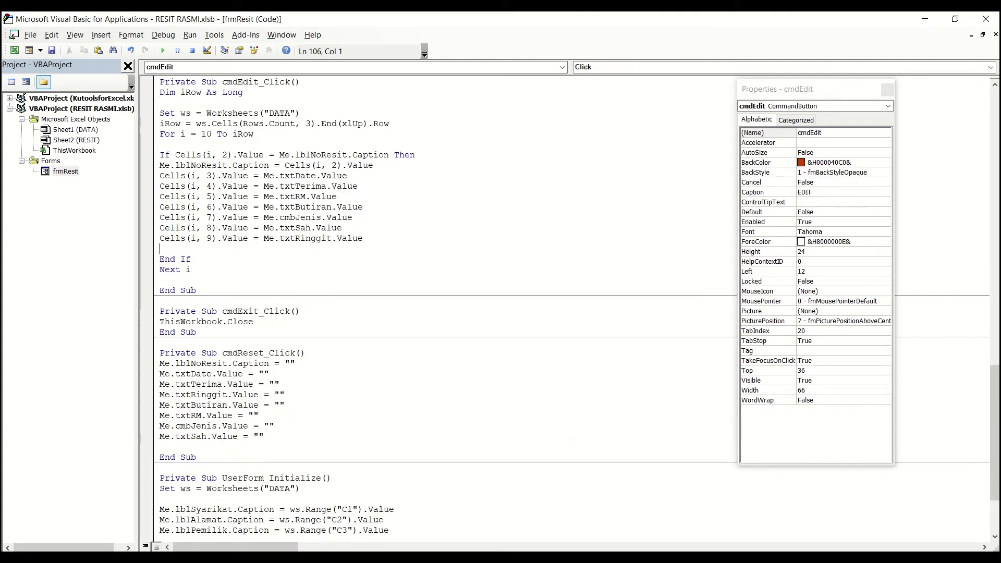
type("M")
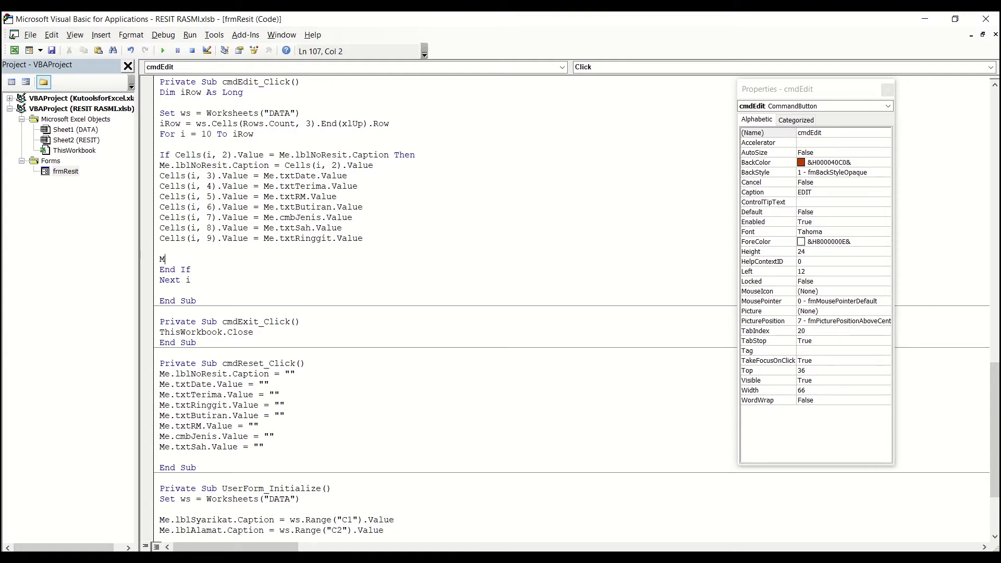
type("SGbox \"")
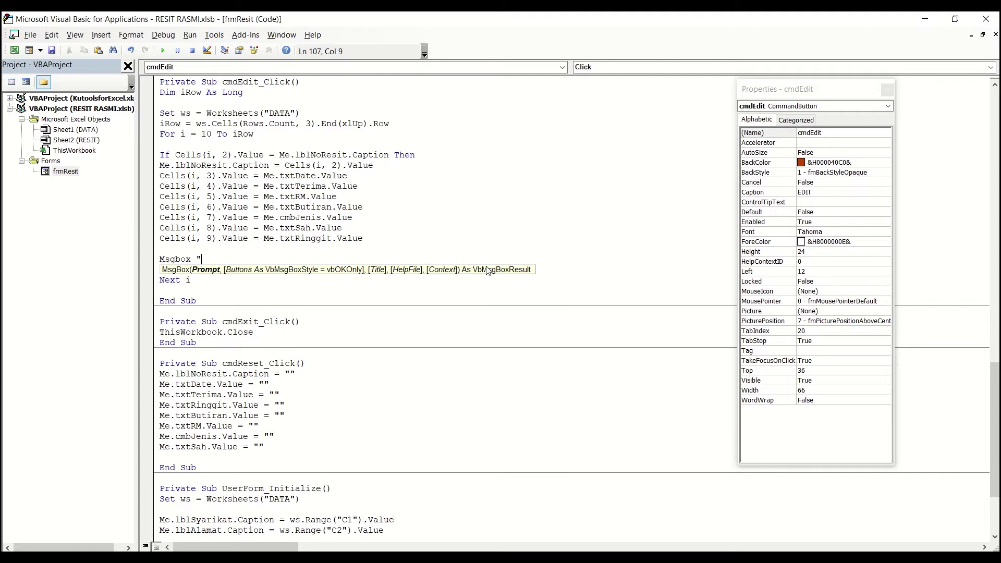
type("Data tela")
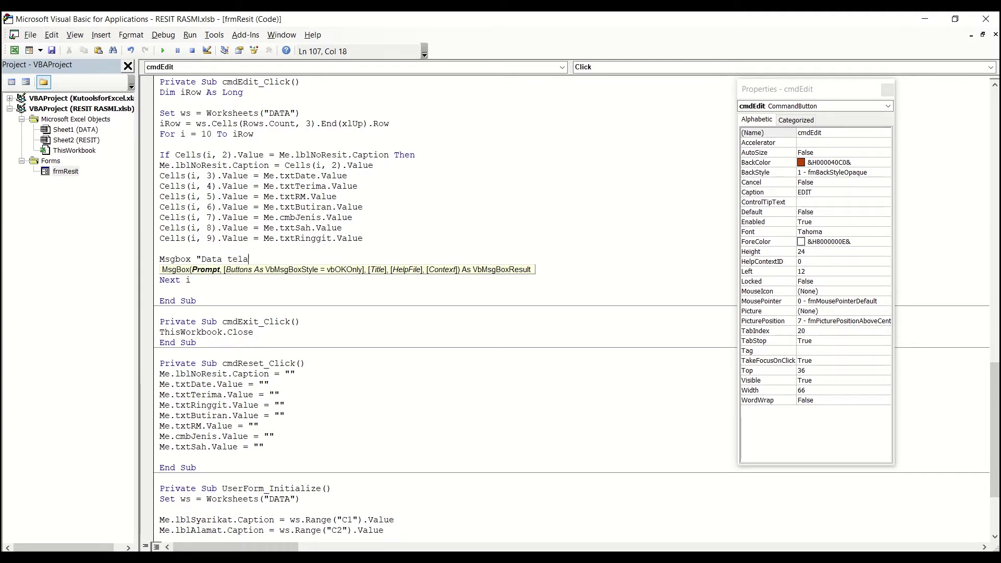
type("h berjaya dikemaskini.")
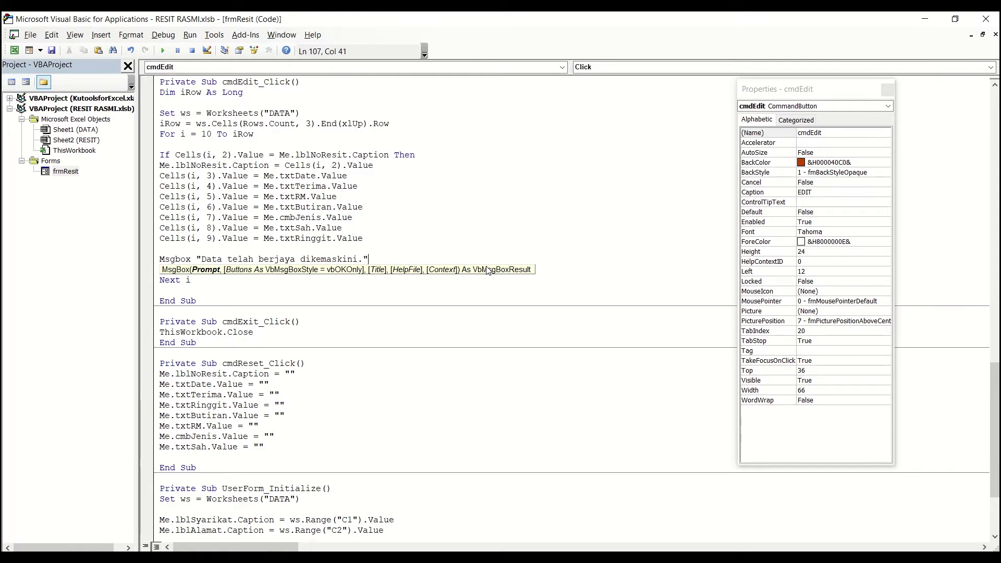
Complete the MsgBox statement with the style vbOKOnly + vbInformation and the title "KEMASKINI BERJAYA"
type(",")
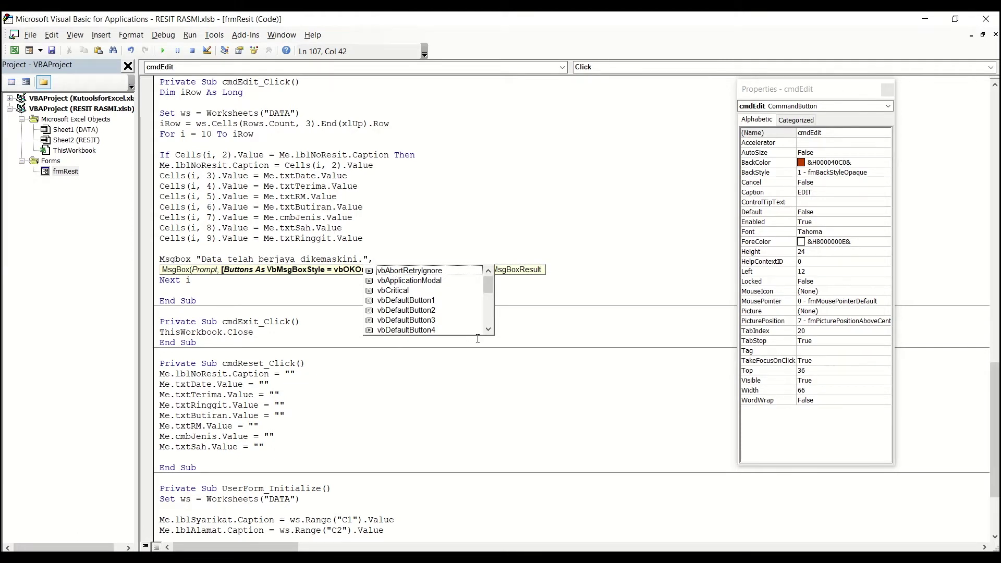
type("vb")
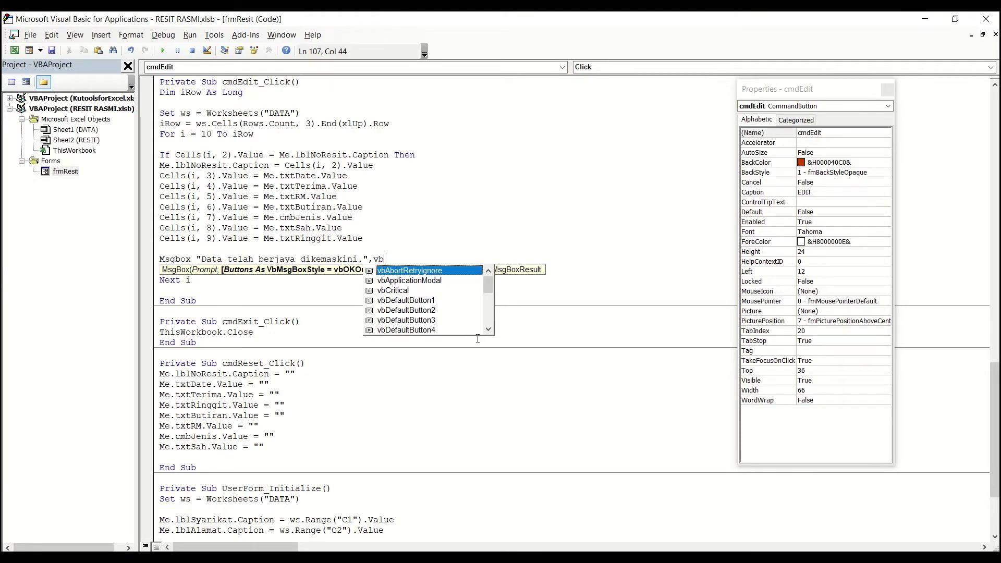
type("oko")
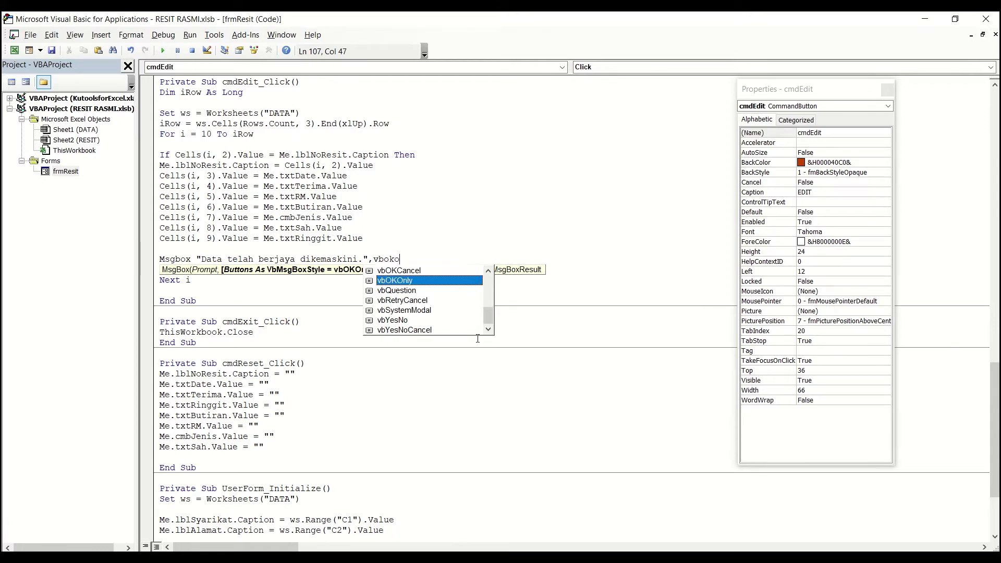
key("Tab")
type("+")
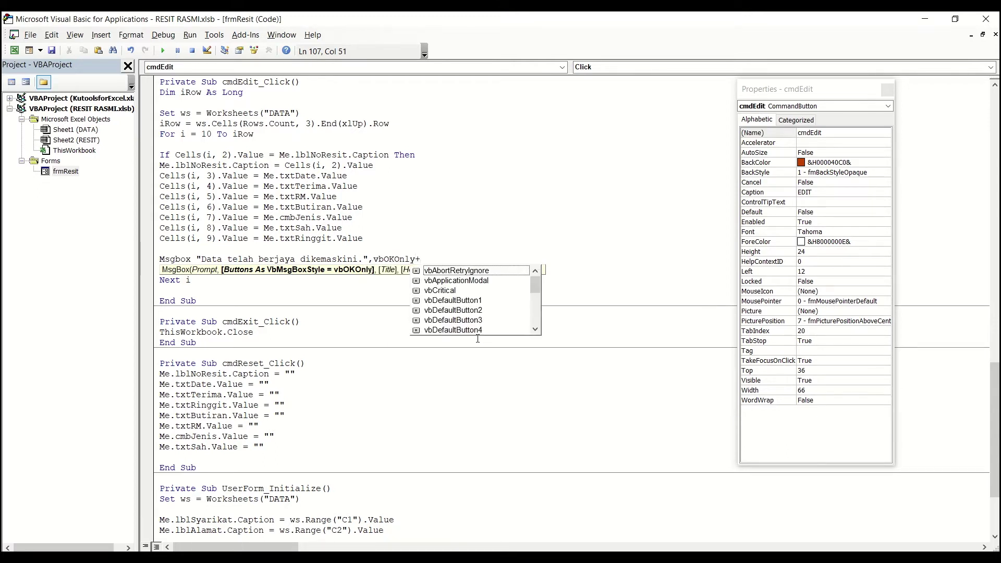
type("vbin")
key("Tab")
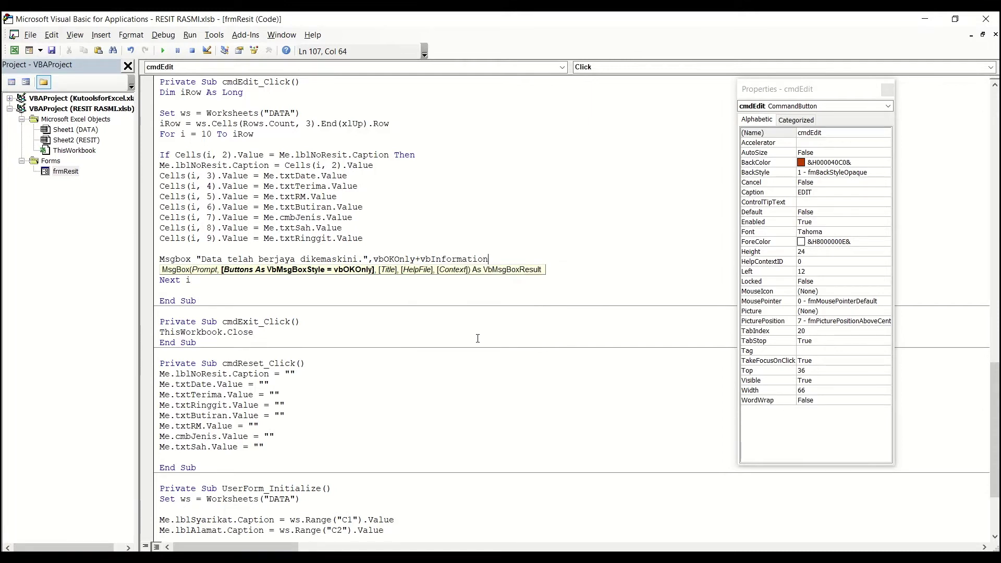
type(",")
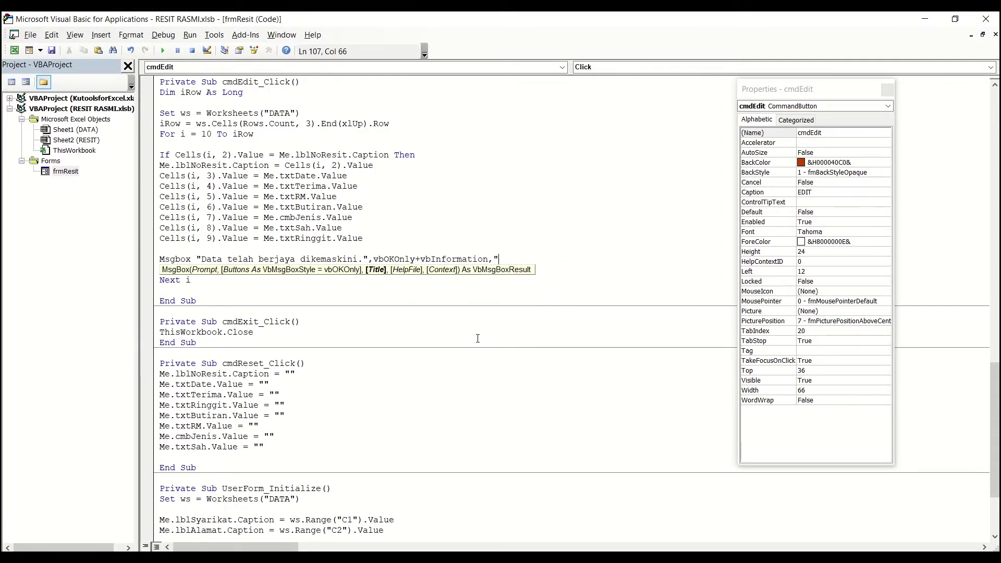
type("\"KE")
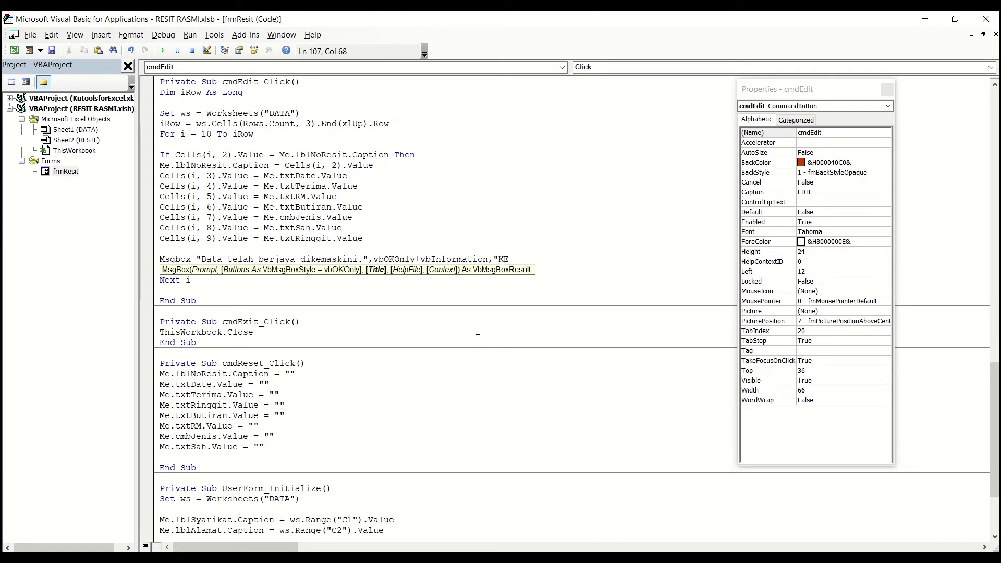
type("MASKINI BERJAYA\"")
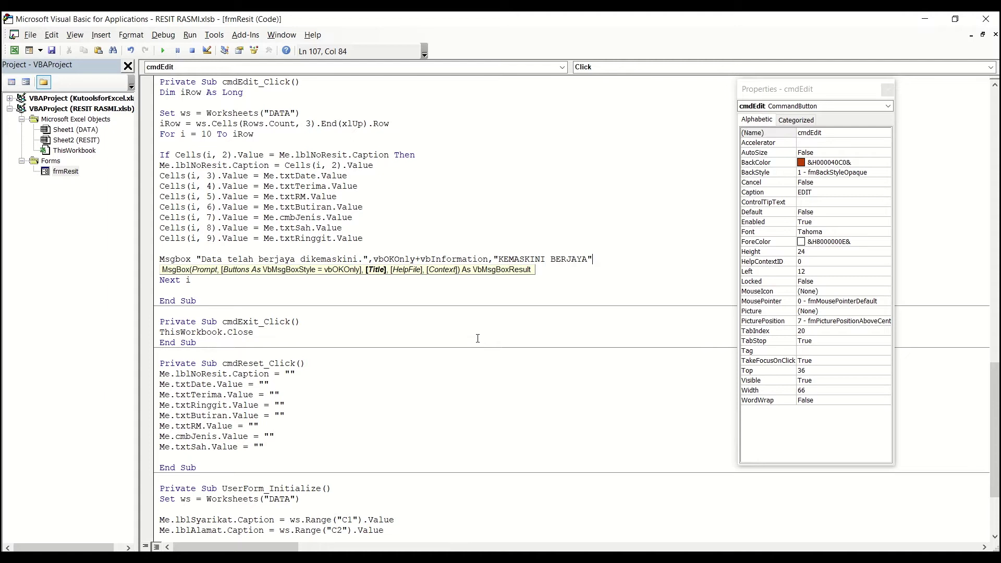
key("Return")
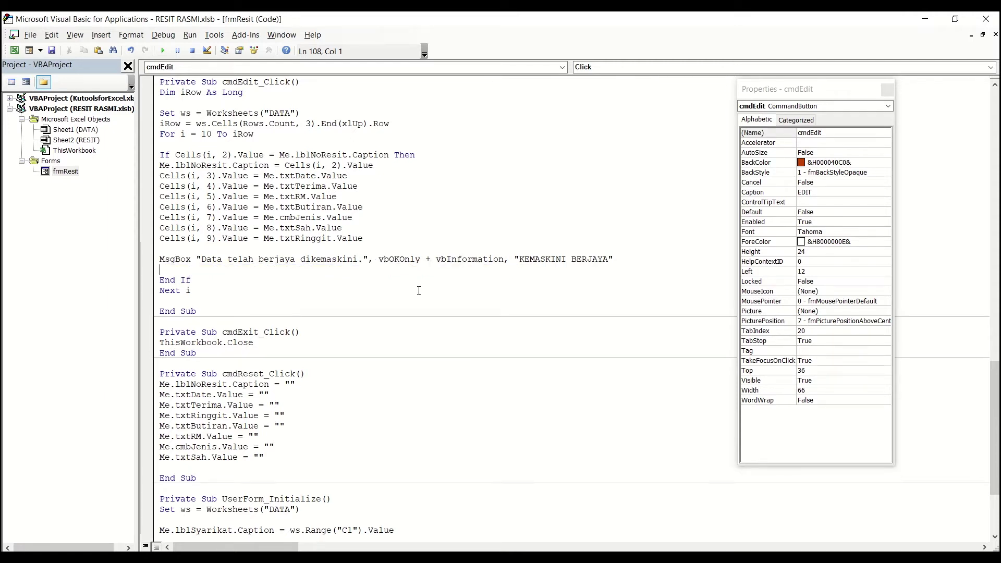
Run the userform and load receipt number 1002 into it
left_click(163, 51)
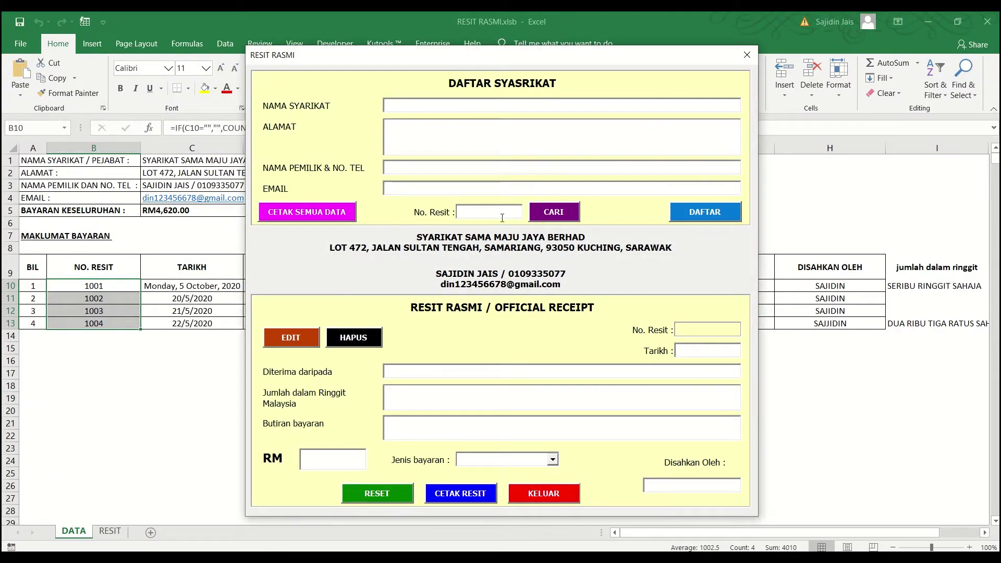
type("1002")
left_click(541, 215)
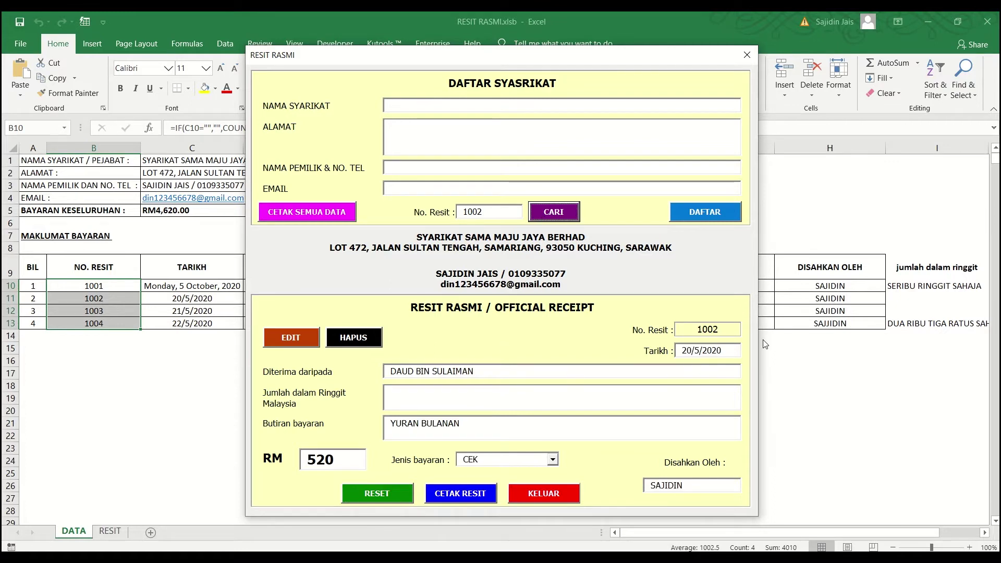
Enter LIMA RATUS DUA PULUH SAHAJA as the amount in words, save the receipt with the form's EDIT function, and close the form
left_click(423, 396)
type("LIMA ")
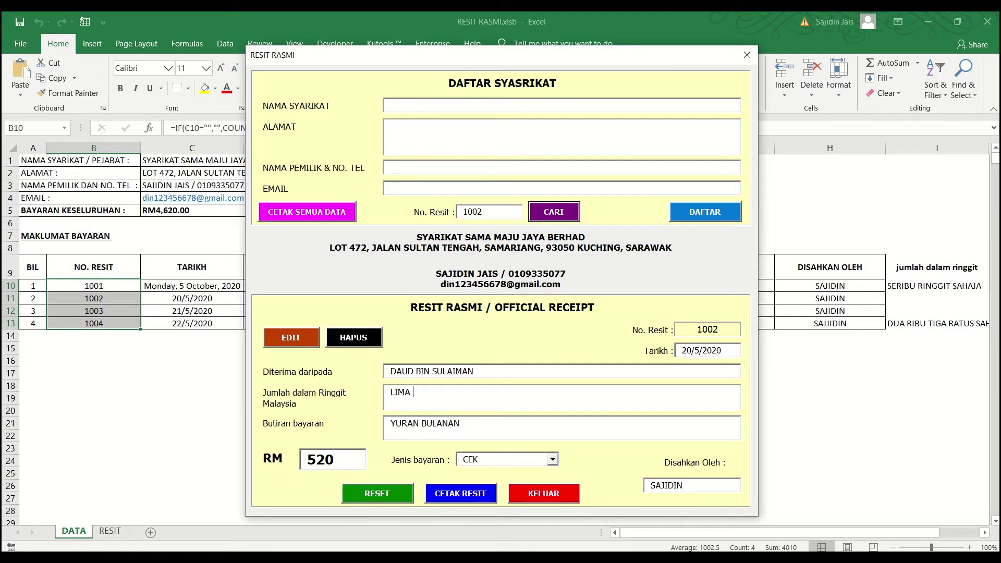
type("RATUS DUA PULUH SAHAJ")
left_click(290, 342)
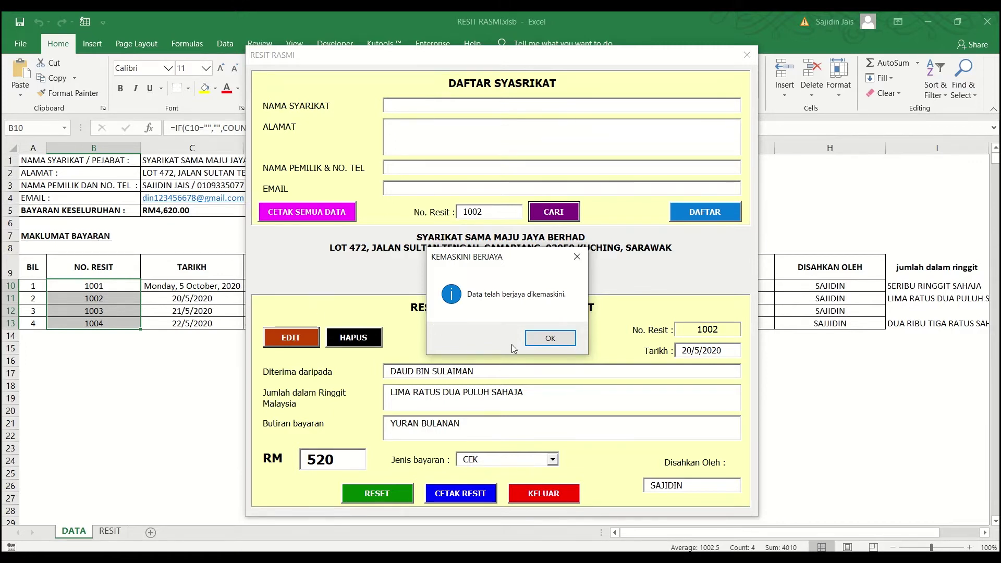
left_click(551, 339)
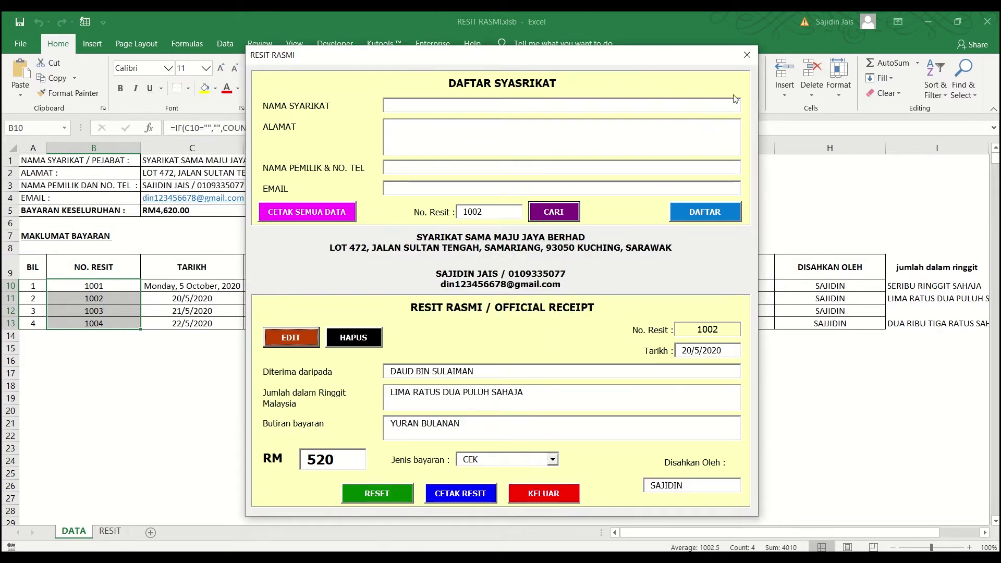
left_click(746, 55)
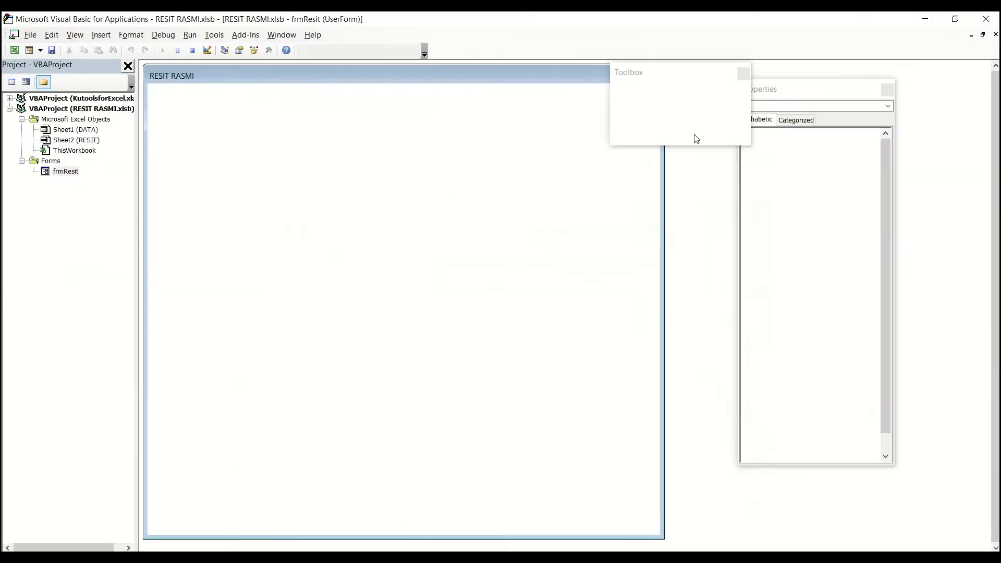
left_click(259, 364)
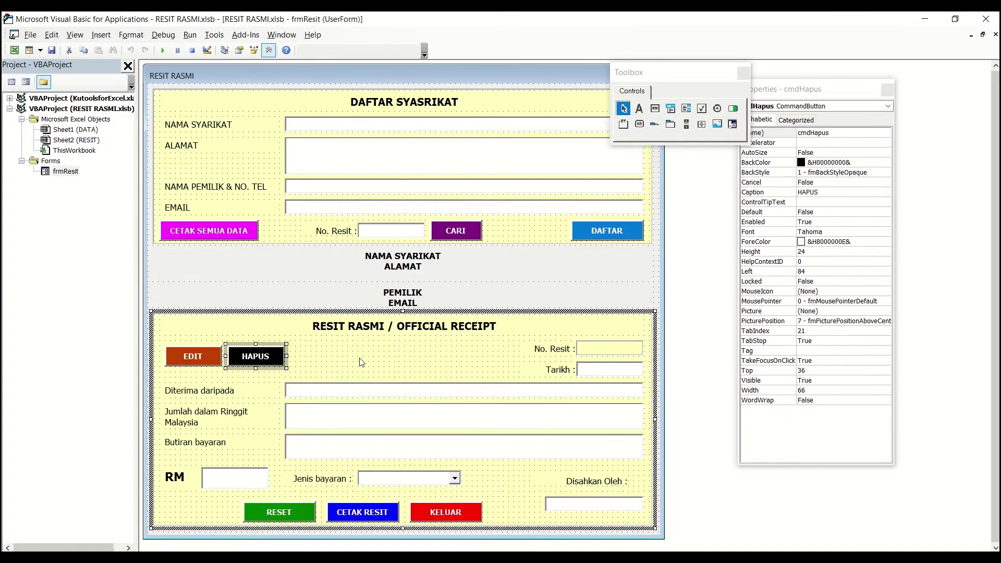
left_click(196, 357)
left_click(255, 356)
left_click(192, 355)
left_click(259, 361)
Switch to the Excel workbook, examine receipt rows 12, 13 and 10 on the DATA sheet, and return to the userform design
left_click(253, 546)
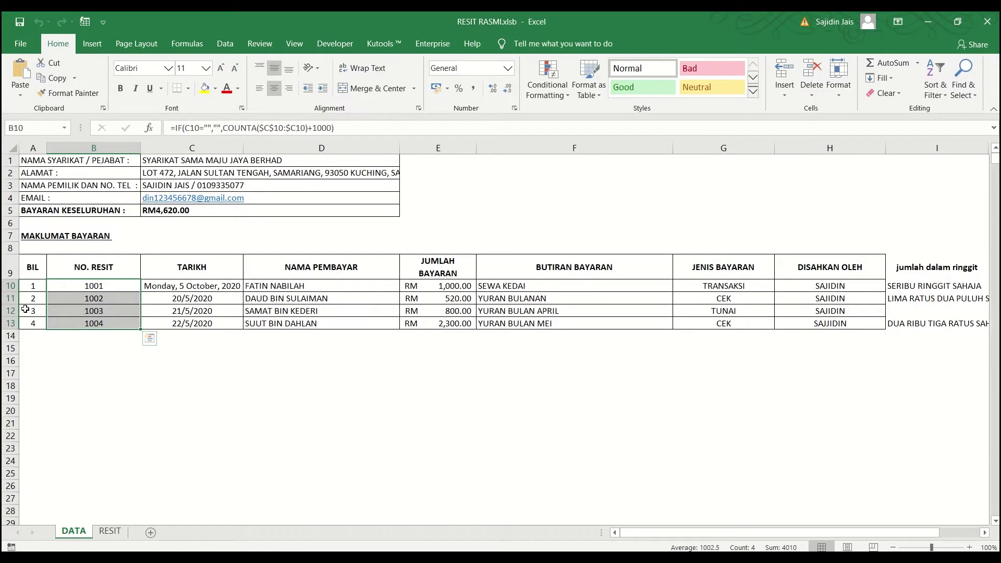
left_click(9, 310)
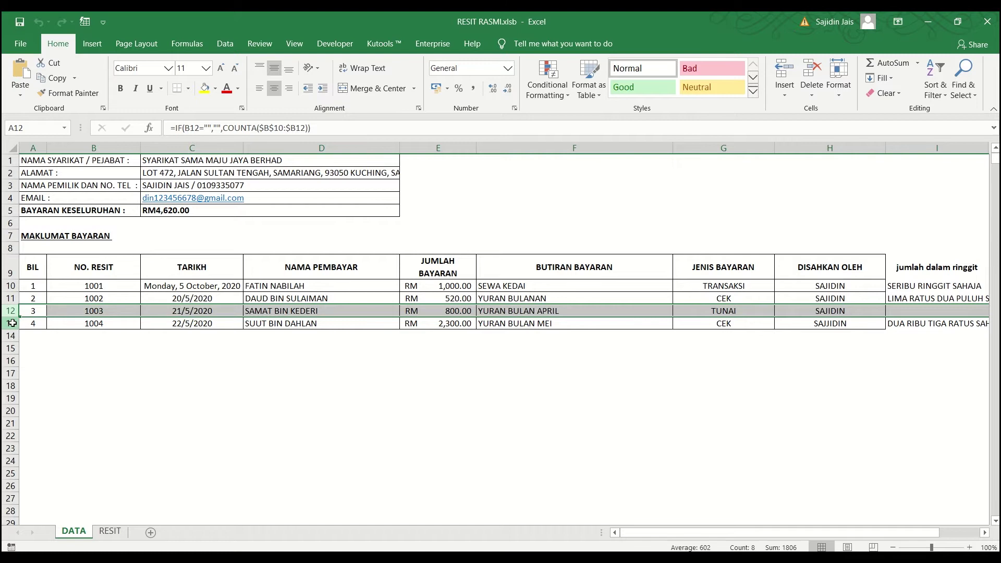
left_click(12, 323)
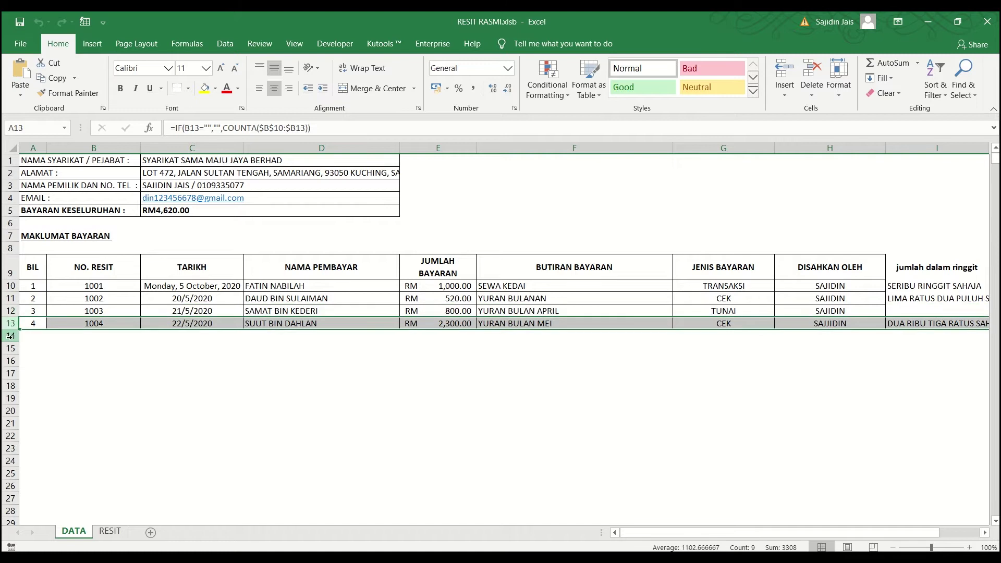
left_click(10, 286)
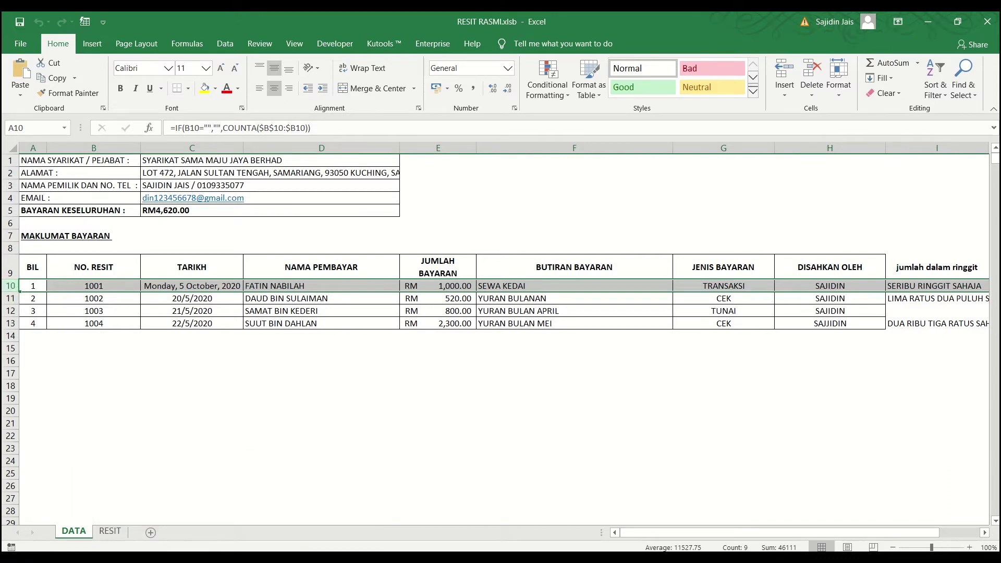
left_click(297, 500)
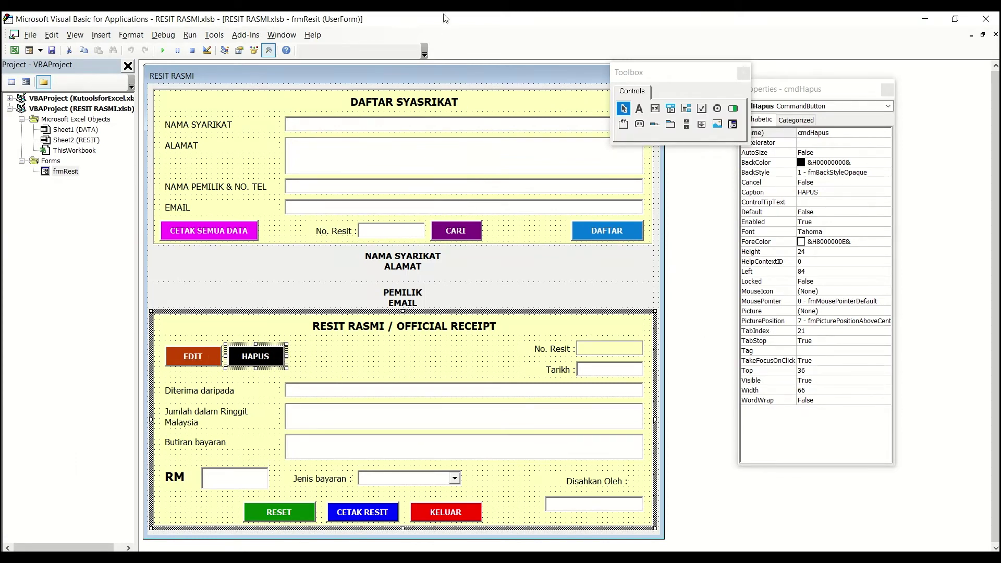
mouse_move(446, 16)
left_click(425, 59)
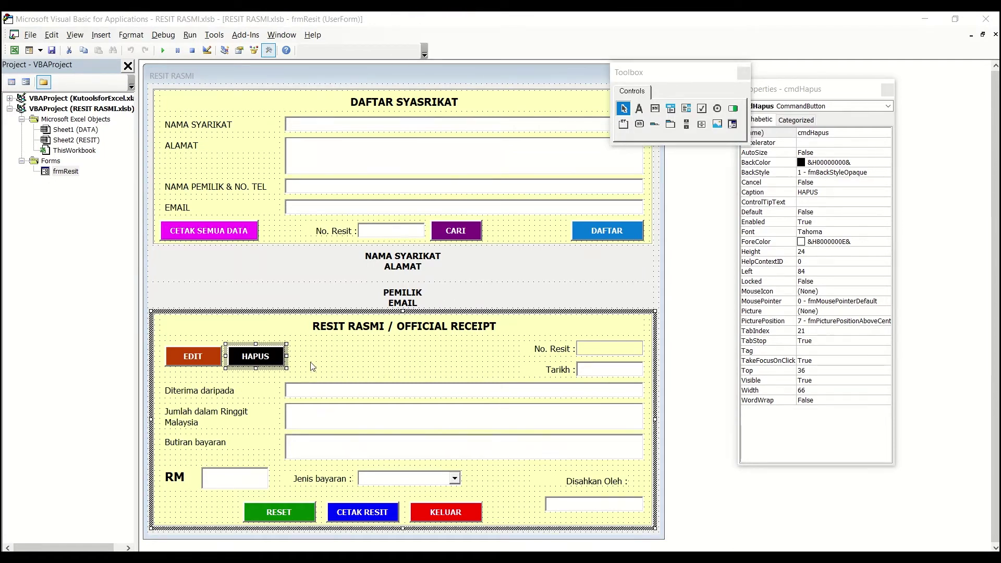
Swap the EDIT and HAPUS buttons in the official receipt frame, placing HAPUS first above Diterima daripada and EDIT beside it
left_click(329, 361)
left_click(266, 361)
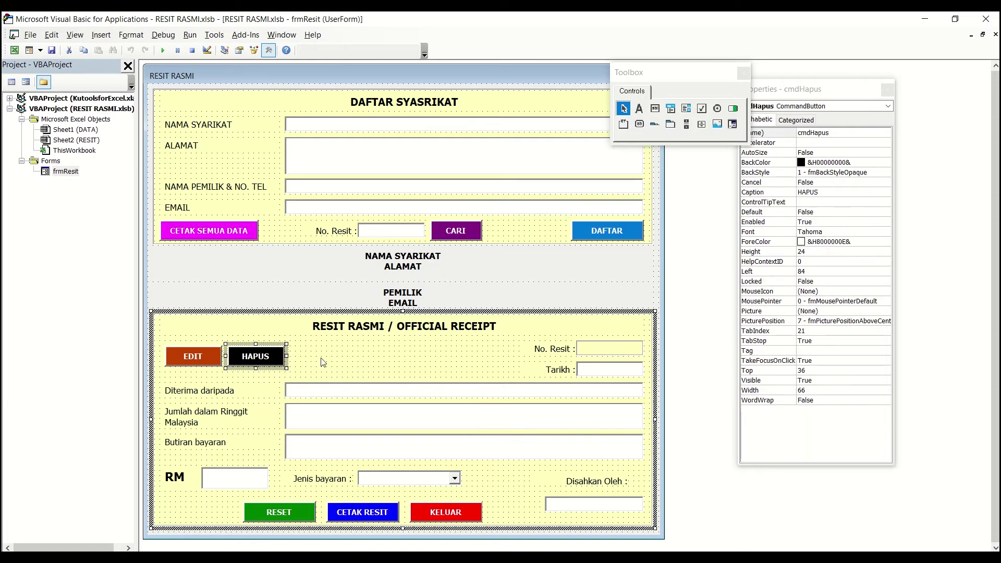
left_click_drag(314, 359, 369, 360)
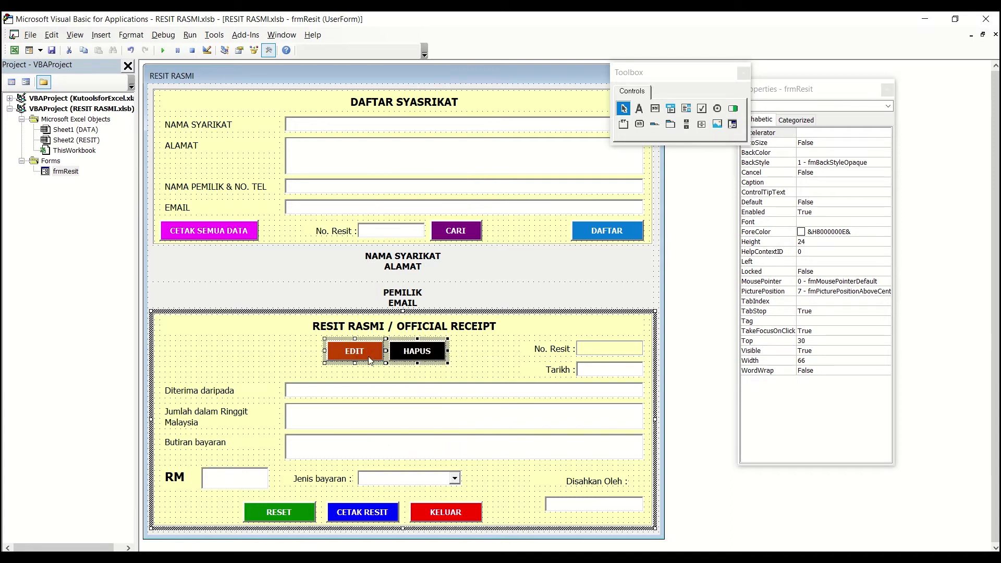
left_click(496, 365)
left_click_drag(450, 356, 389, 361)
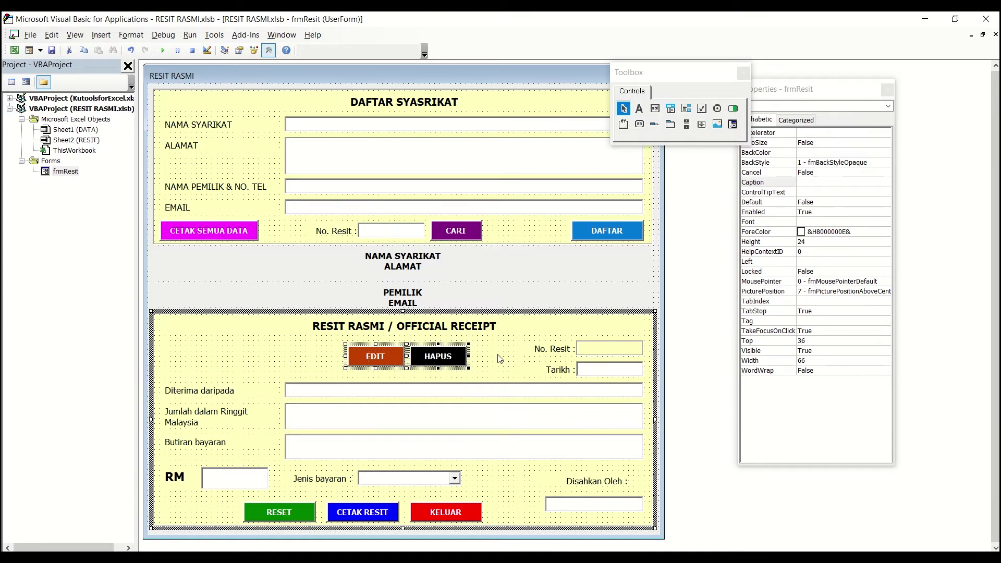
left_click(499, 358)
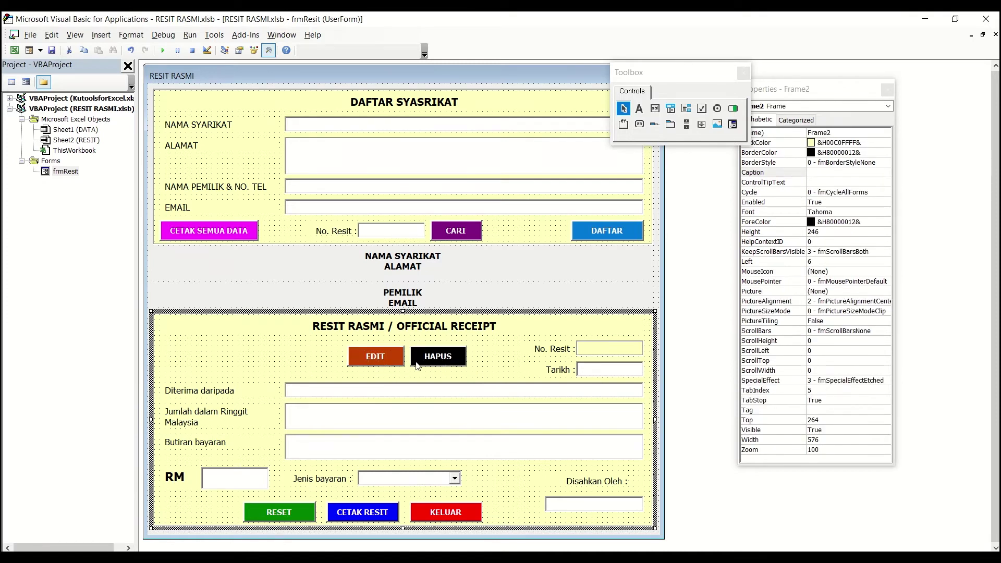
left_click_drag(481, 354, 382, 359)
left_click(495, 371)
left_click_drag(459, 363, 207, 359)
left_click(425, 364)
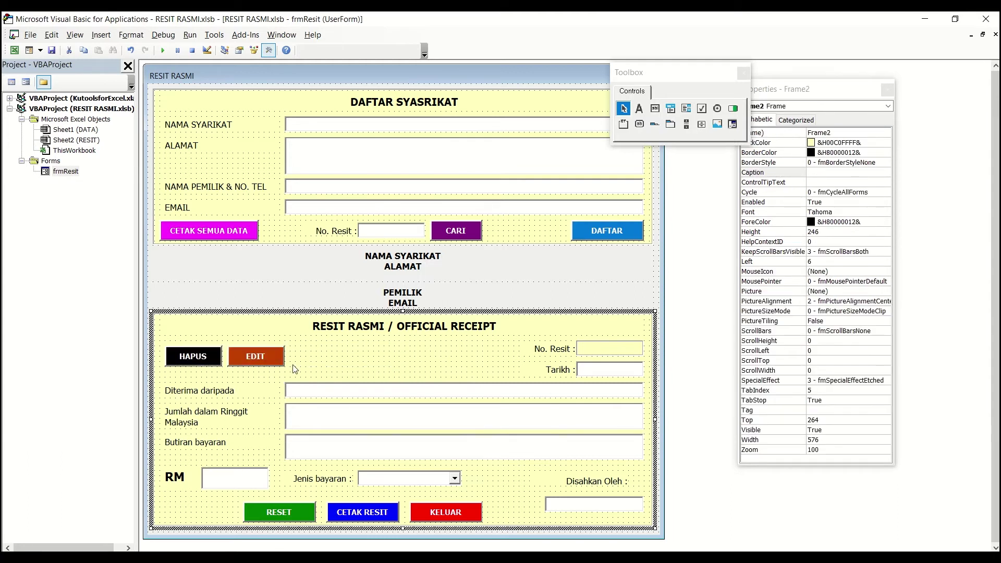
Create the Click event procedure for the HAPUS button, cmdHapus
left_click(197, 359)
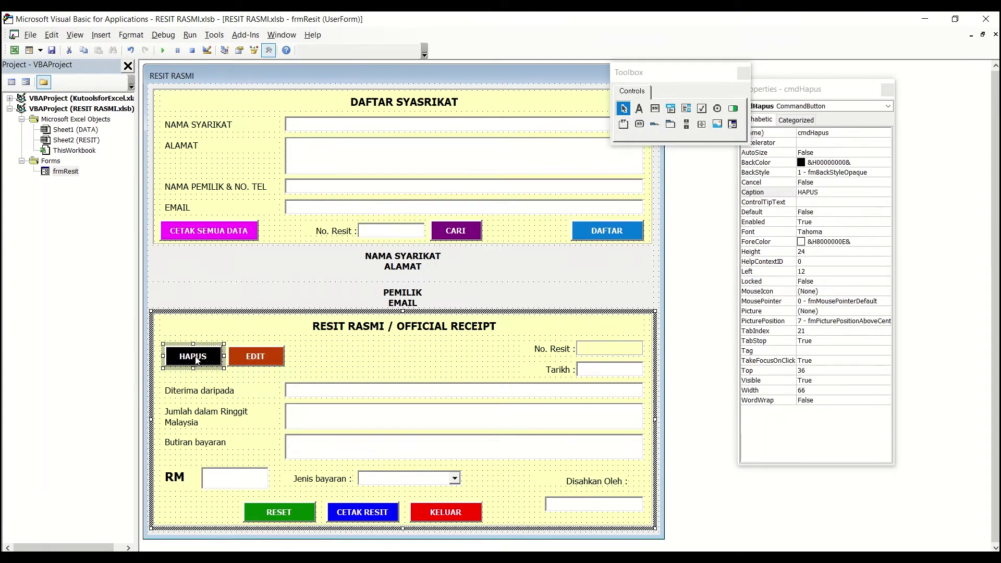
double_click(197, 360)
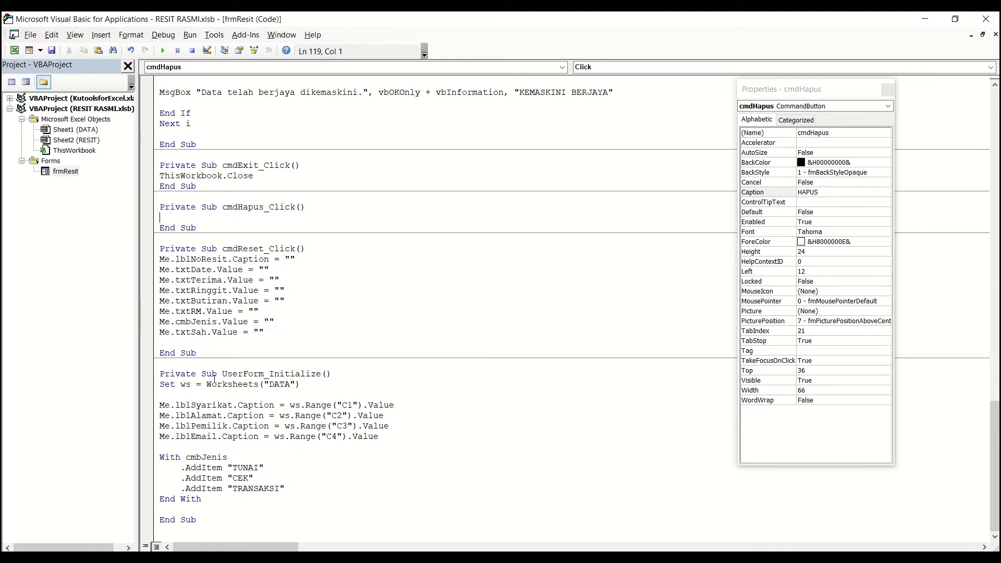
Go to the cmdEdit_Click procedure and set a breakpoint on its declaration line
scroll(214, 379, "up", 7)
left_click(224, 154)
left_click(147, 134)
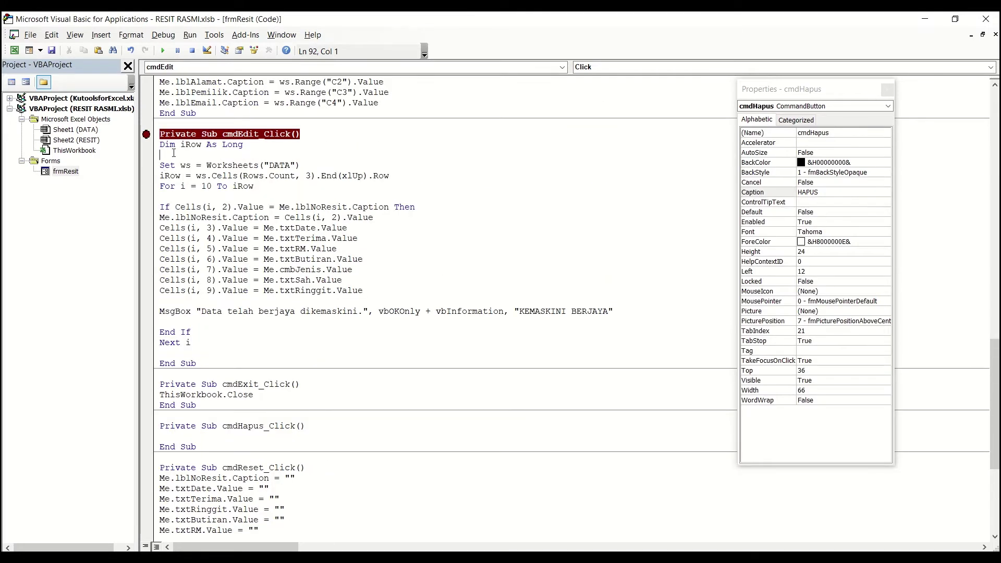
Remove the breakpoint from the declaration line of the cmdEdit_Click procedure
left_click_drag(159, 134, 251, 181)
left_click(161, 196)
left_click(147, 134)
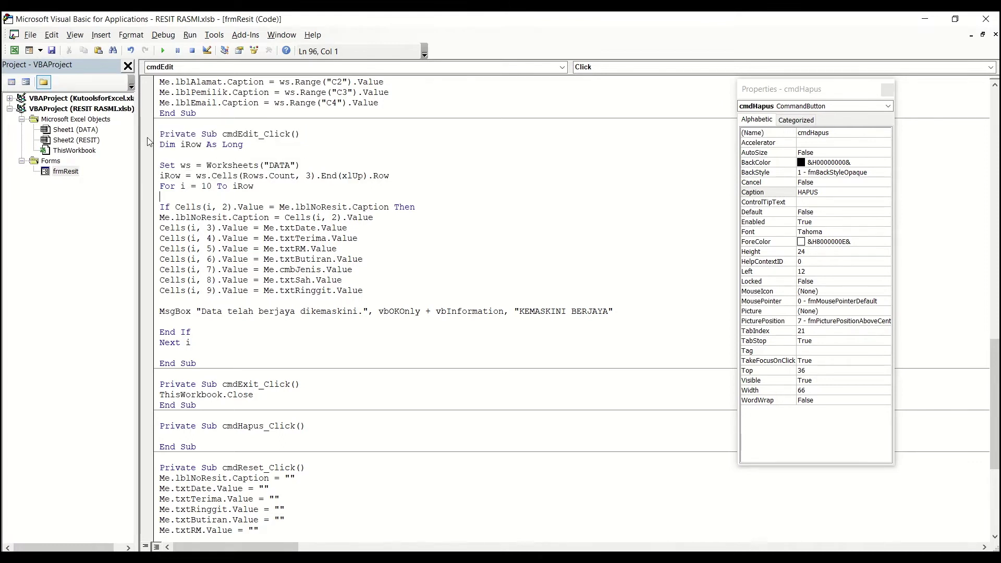
Copy the cmdEdit_Click code from Dim iRow As Long through the If Cells(i, 2) line into the empty cmdHapus_Click procedure
left_click_drag(161, 145, 427, 208)
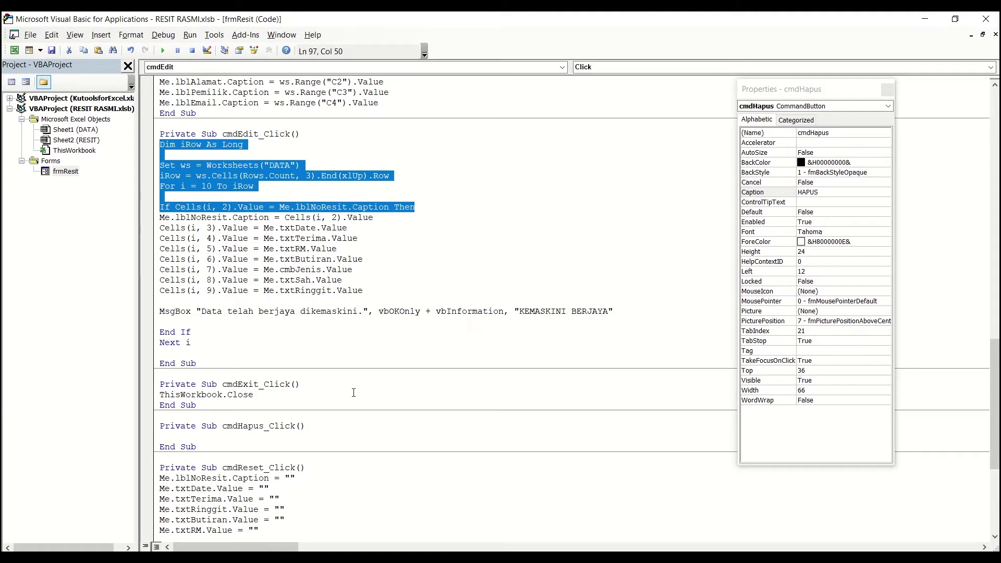
scroll(249, 451, "down", 4)
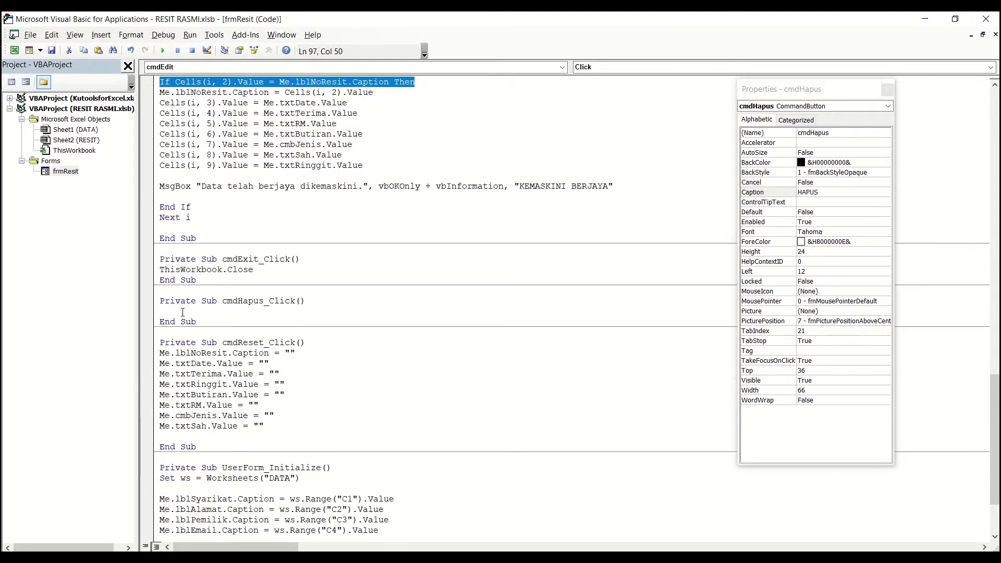
left_click(182, 311)
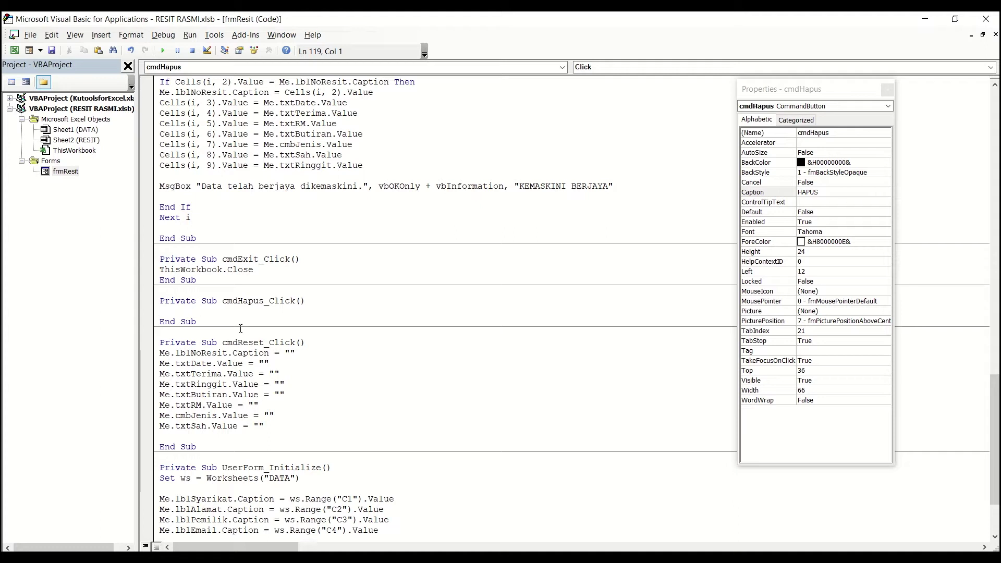
type("Dim iRow As Long  Set ws = Worksheets(\"DATA\") iRow = ws.Cells(Rows.Count, 3).End(xlUp).Row For i = 10 To iRow  If Cells(i, 2).Value = Me.lblNoResit.Caption Then")
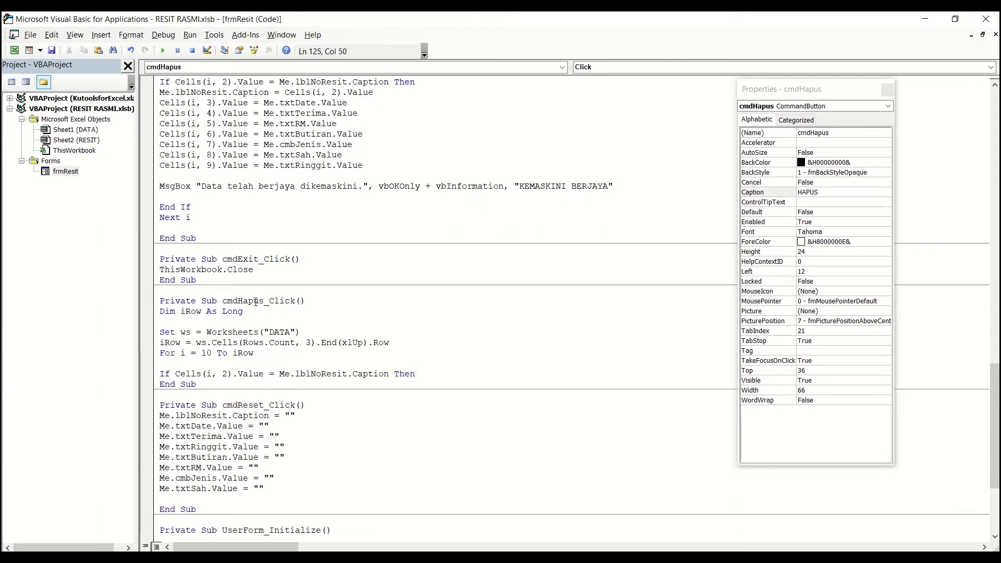
Change the column number in the iRow last-row statement of cmdHapus_Click to 2
left_click(248, 309)
left_click_drag(180, 311, 200, 311)
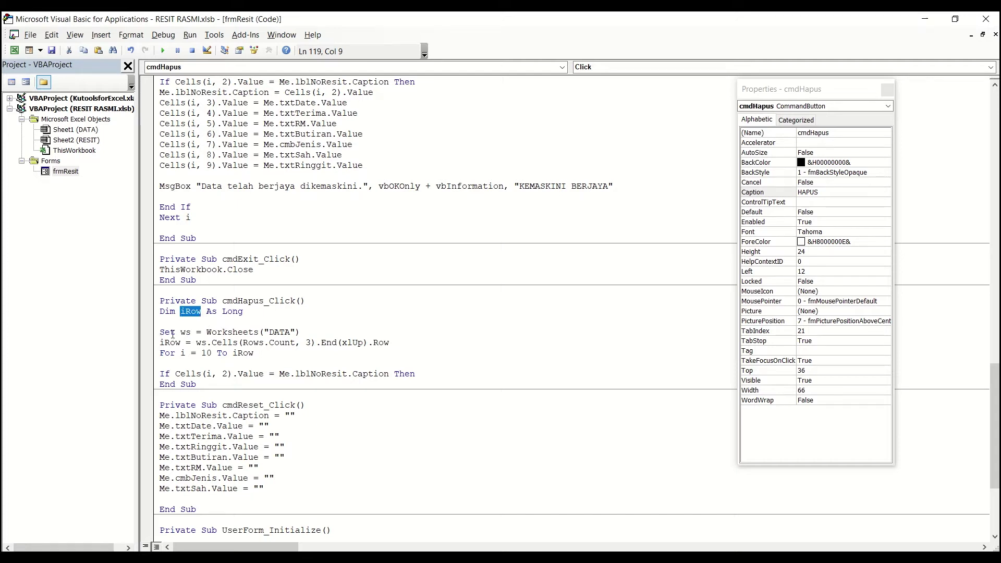
left_click(300, 334)
left_click_drag(389, 342, 181, 344)
left_click(308, 342)
double_click(308, 343)
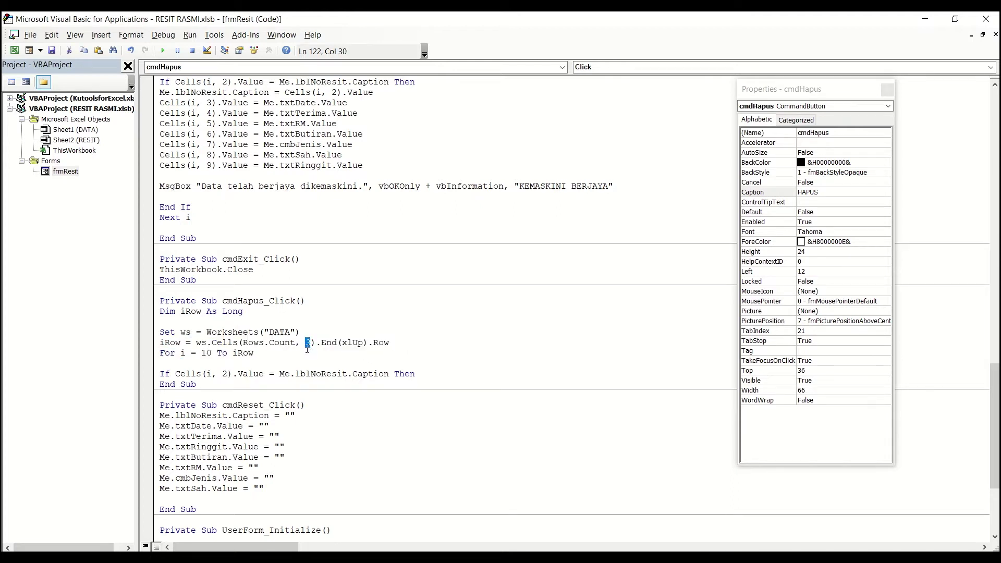
type("2")
key("Down")
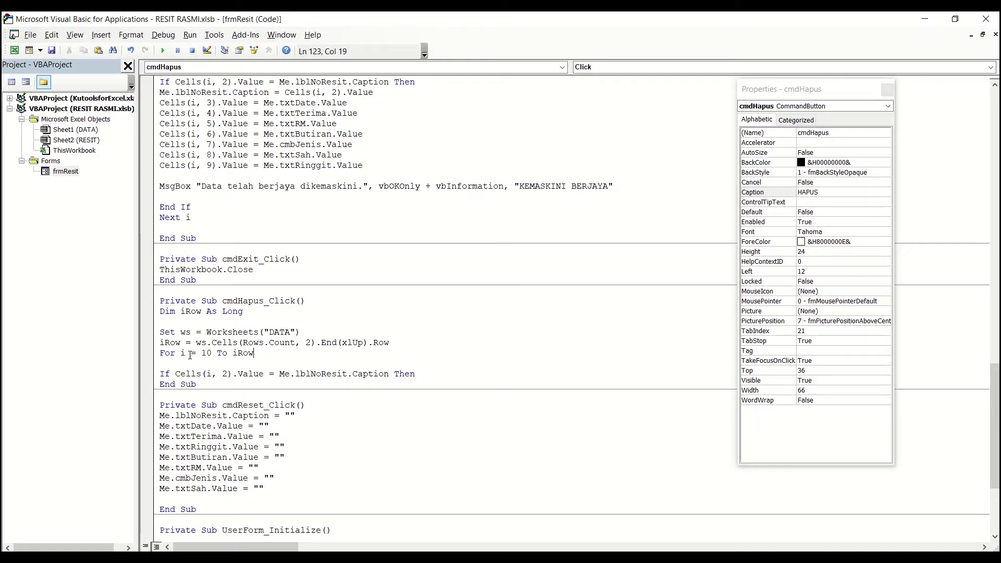
Examine the For loop and the If condition in cmdHapus_Click, and inspect the No. Resit label on the userform design
left_click_drag(202, 354, 266, 357)
left_click(185, 354)
left_click_drag(186, 354, 180, 354)
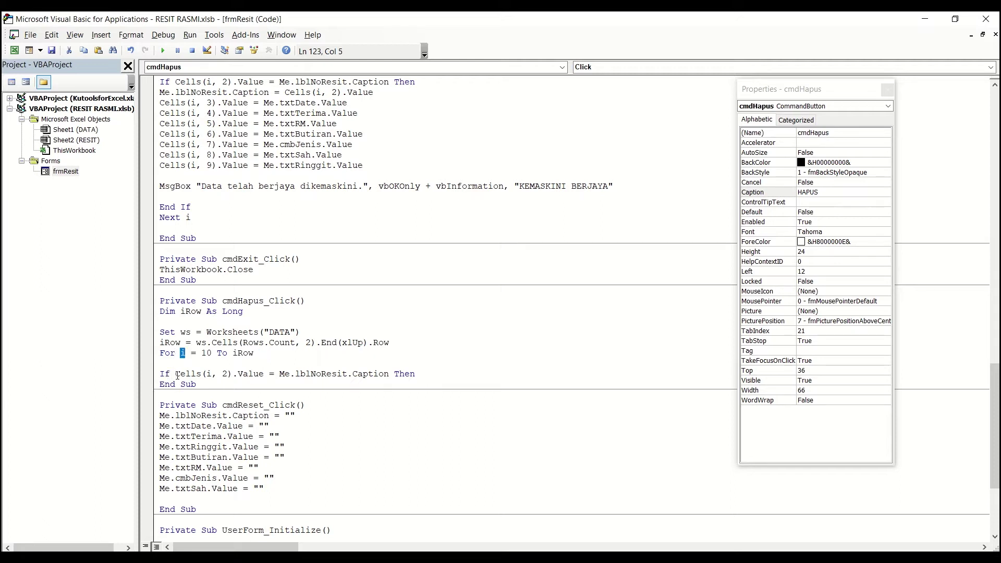
left_click_drag(206, 375, 227, 376)
left_click_drag(295, 374, 344, 377)
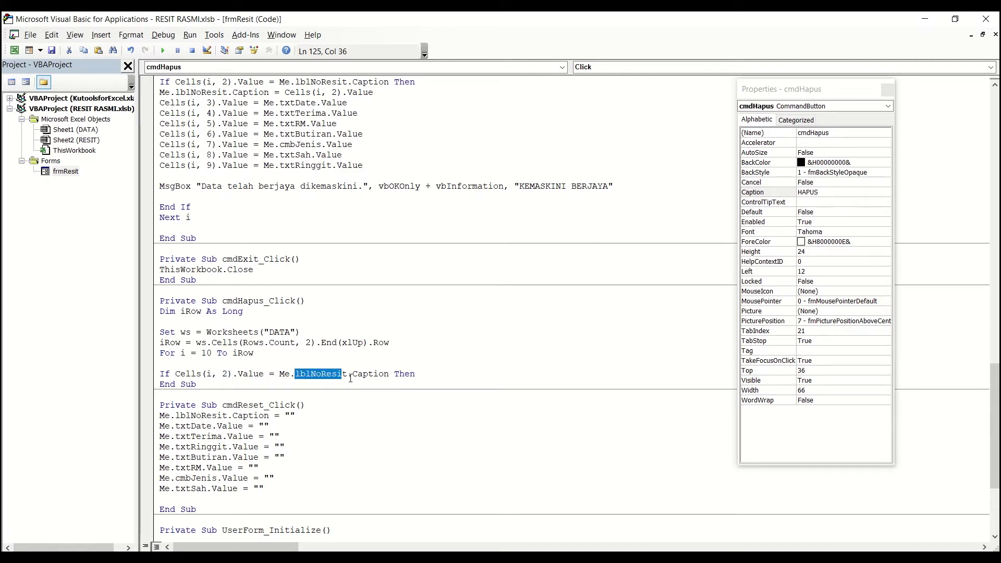
left_click(26, 82)
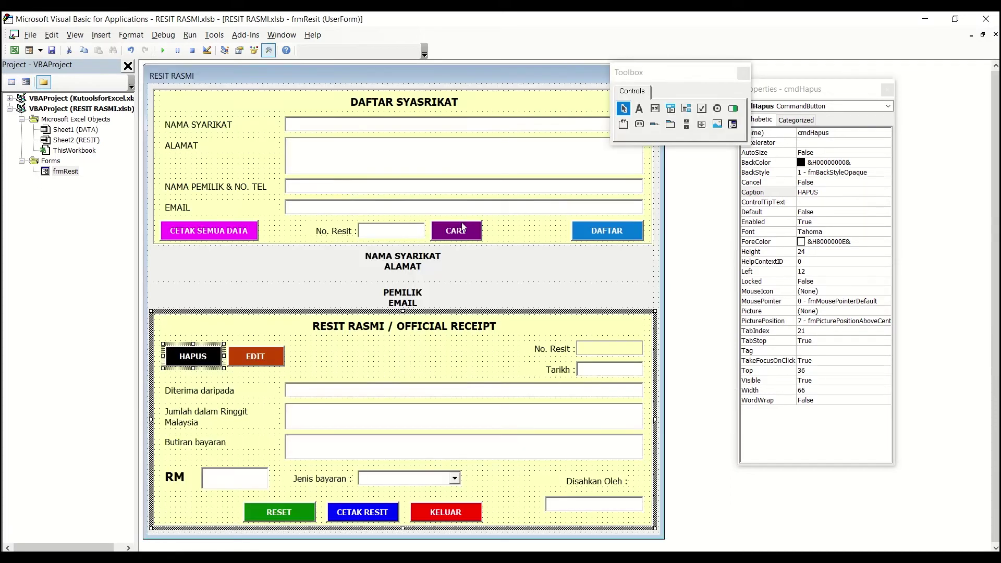
left_click(598, 350)
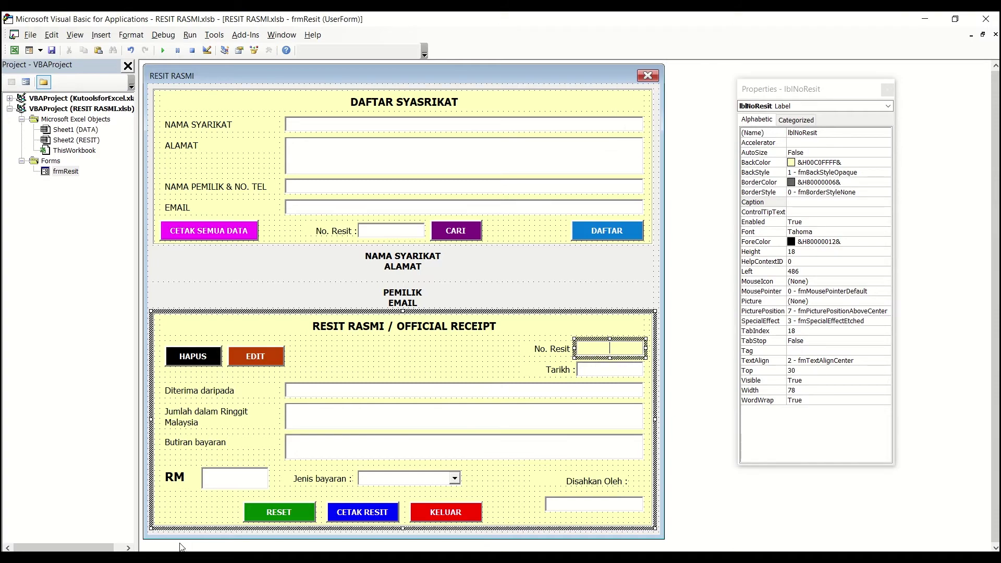
Switch to the Excel workbook and examine the receipt number cells B10, B11 and B12 on the DATA sheet
left_click(219, 556)
left_click(169, 513)
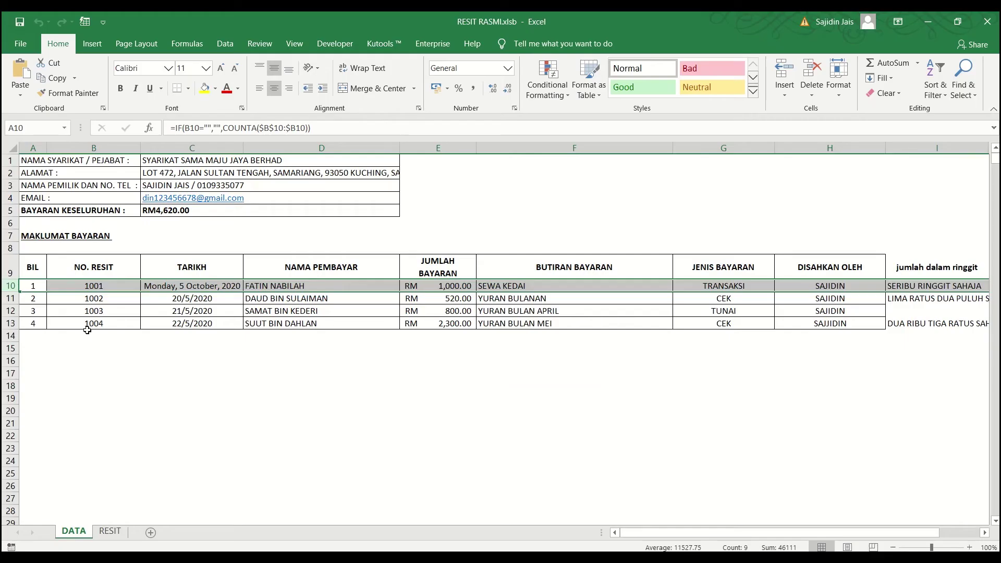
left_click(80, 296)
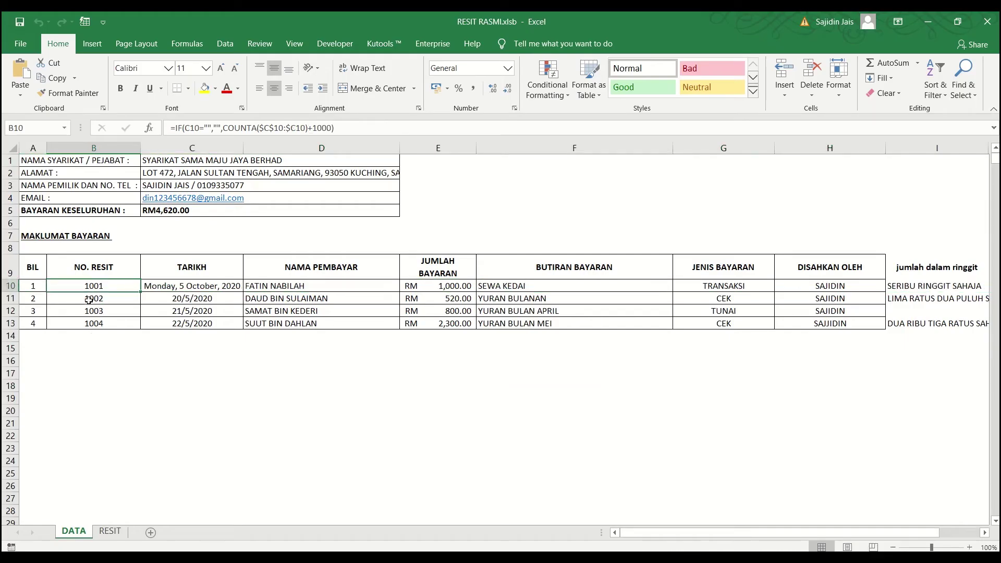
left_click(89, 313)
left_click(91, 287)
left_click(94, 299)
left_click(94, 313)
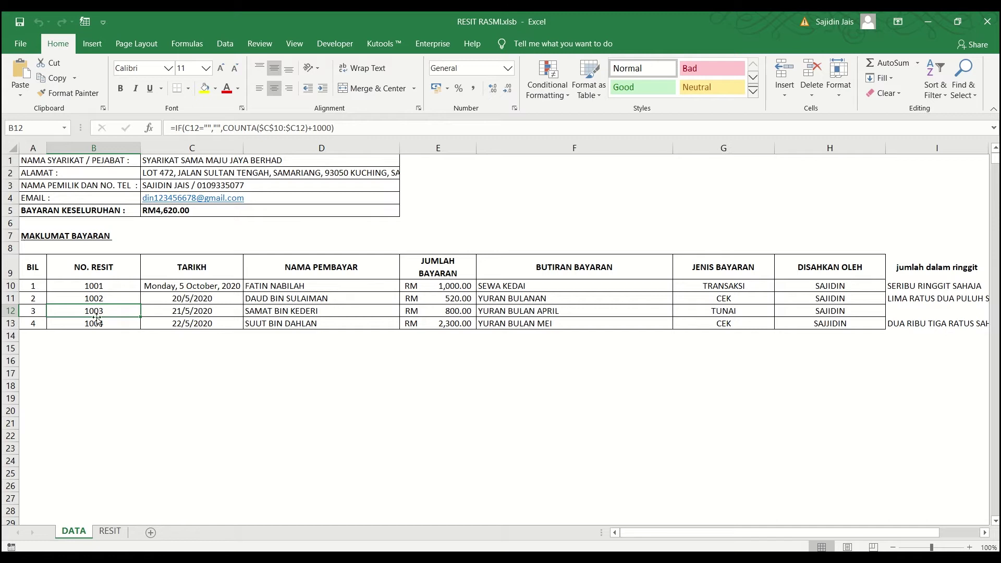
Return to the userform design, check the Name property of the No. Resit label, and open the HAPUS button's Click code
mouse_move(230, 558)
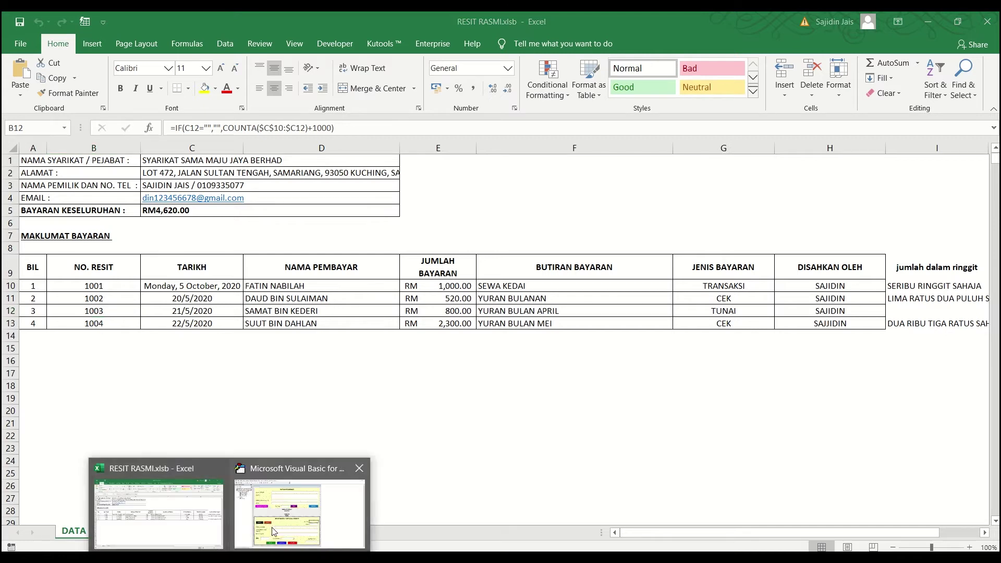
left_click(300, 508)
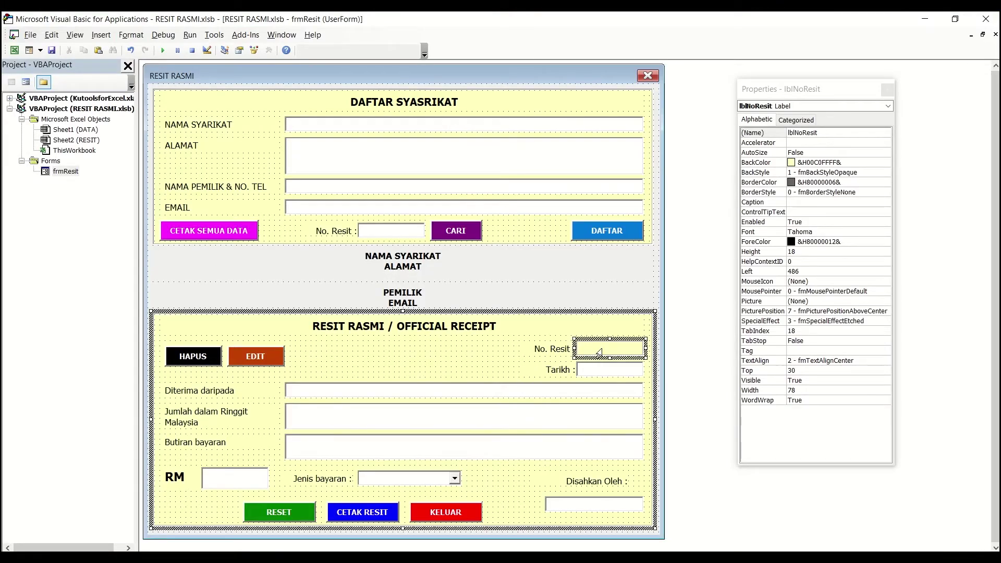
left_click(750, 133)
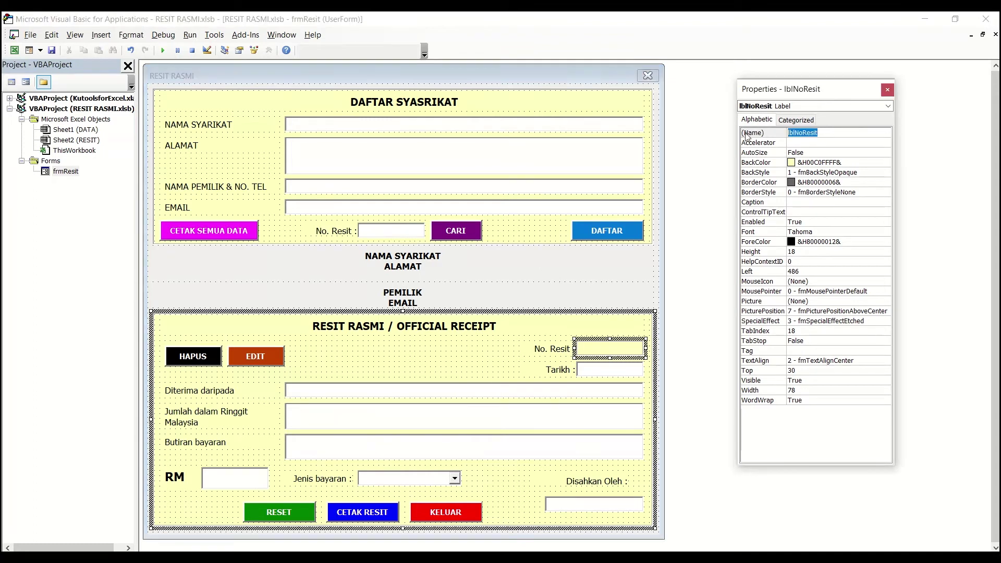
left_click(473, 374)
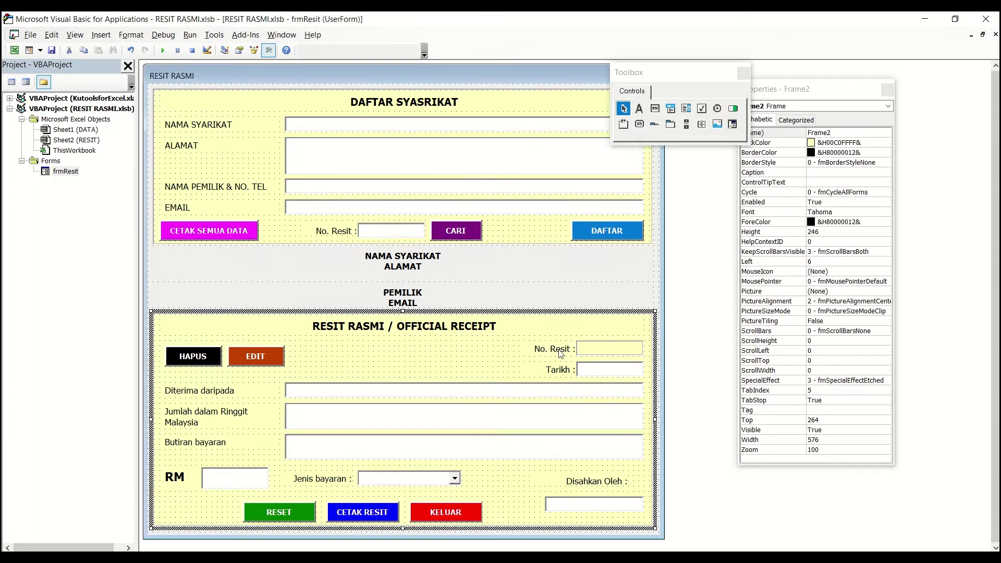
double_click(189, 360)
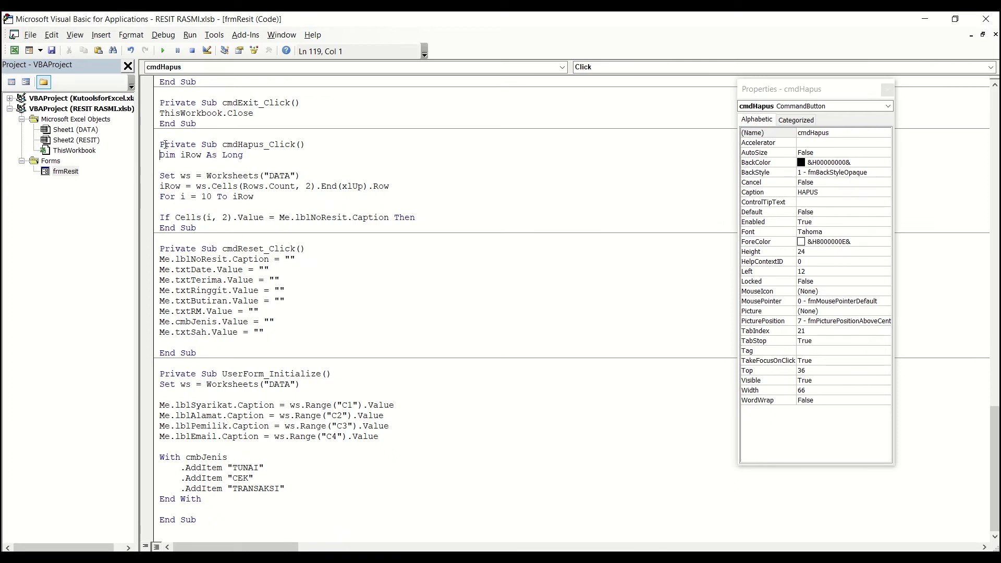
Add Rows(i).Delete below the If condition in cmdHapus_Click and close the block with End If
left_click_drag(153, 146, 170, 223)
left_click(267, 201)
left_click(389, 231)
key("Return")
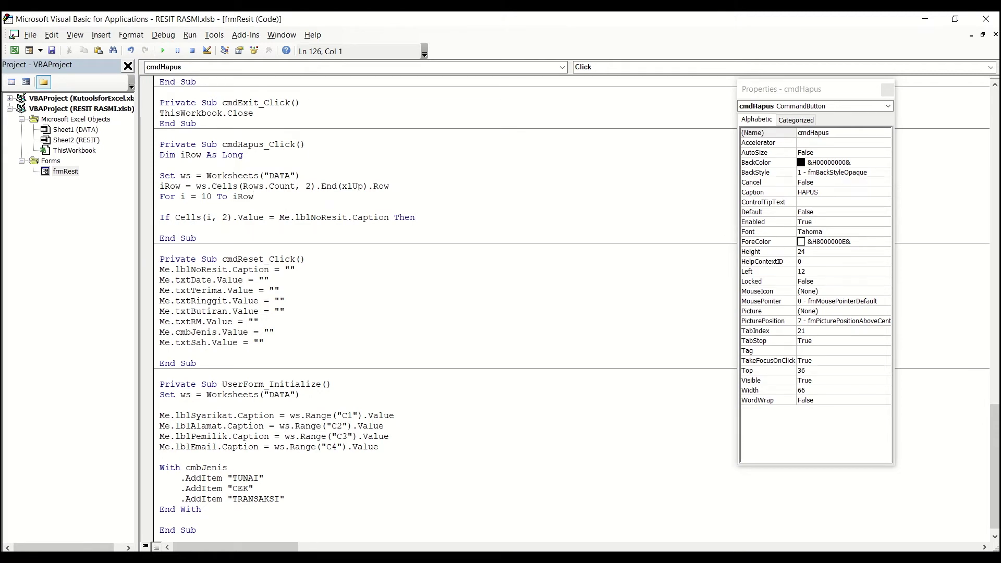
type("ROWS")
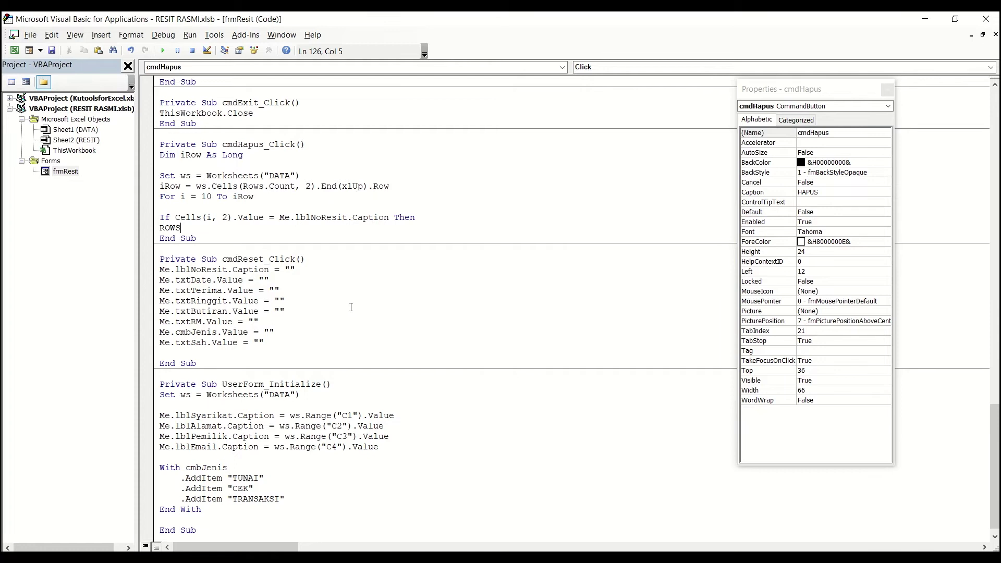
type("(I")
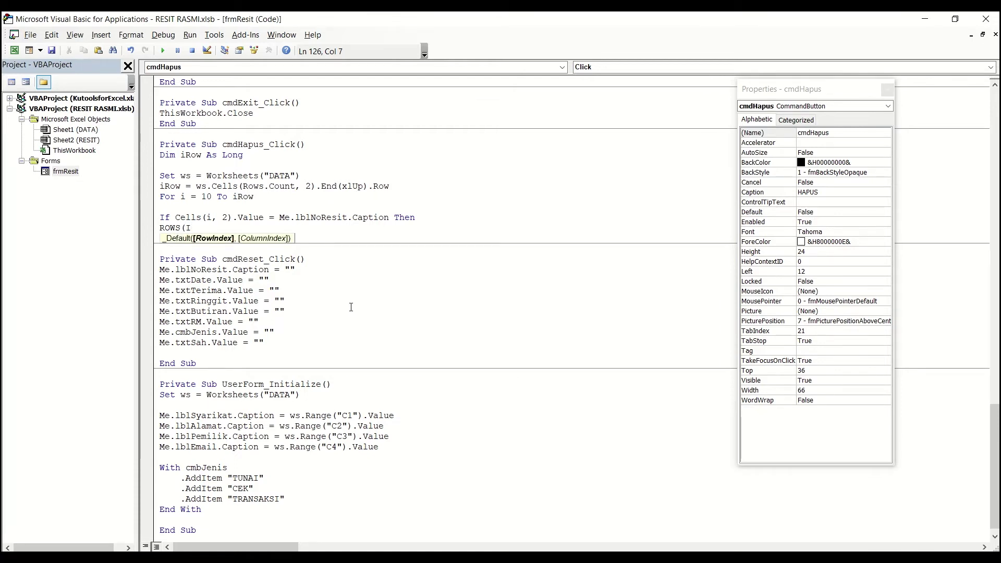
type(").")
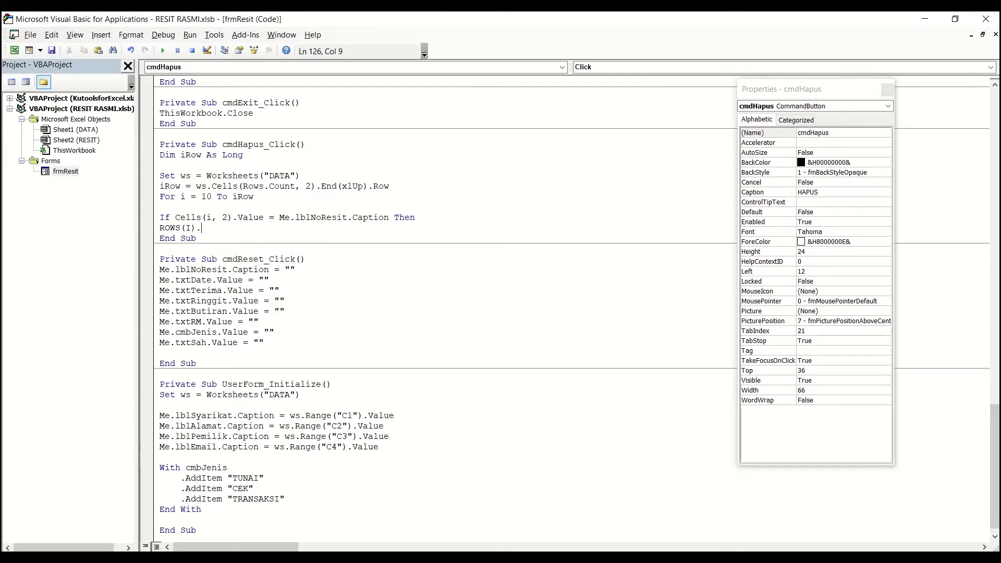
type("DELETE")
key("Return")
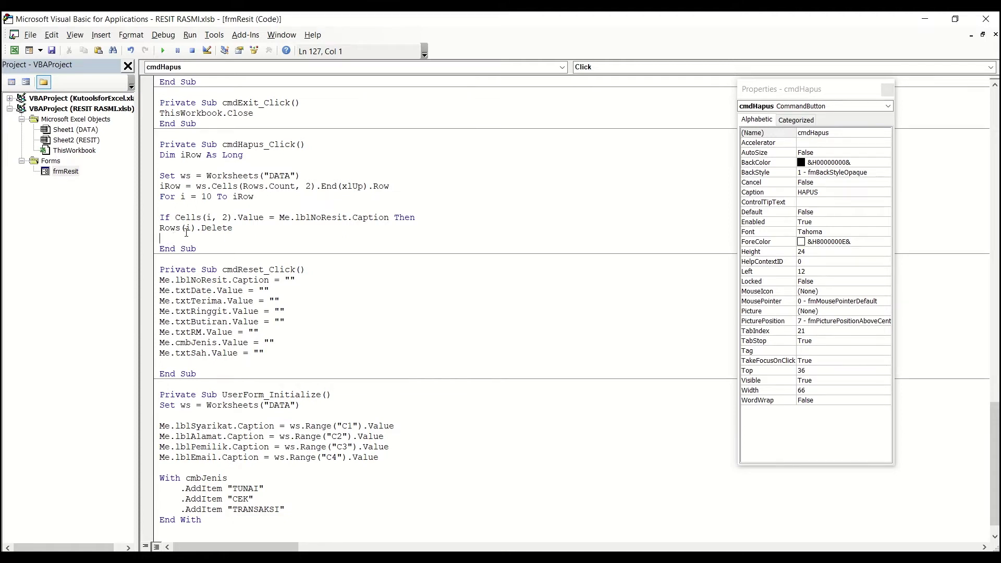
type("end if")
key("Return")
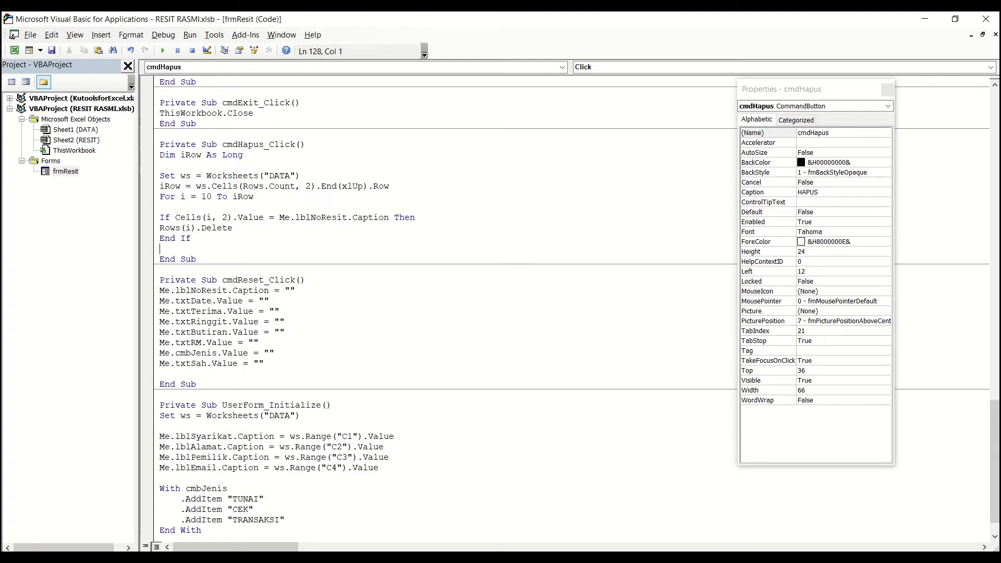
Below Rows(i).Delete in cmdHapus_Click, add a MsgBox statement with the prompt "Data telah berjaya dihapuskan."
left_click(251, 231)
key("Return")
key("Return")
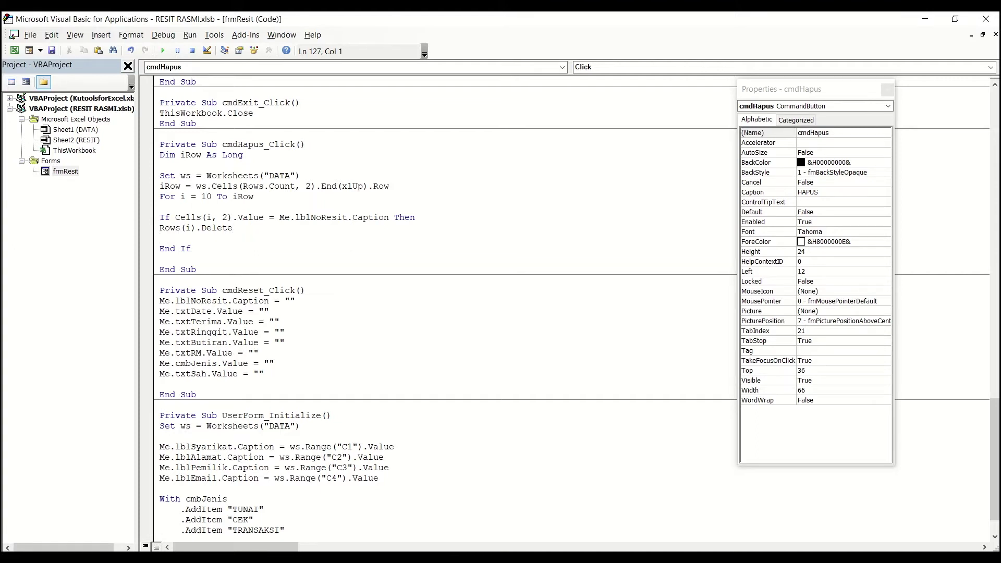
type("msgbox")
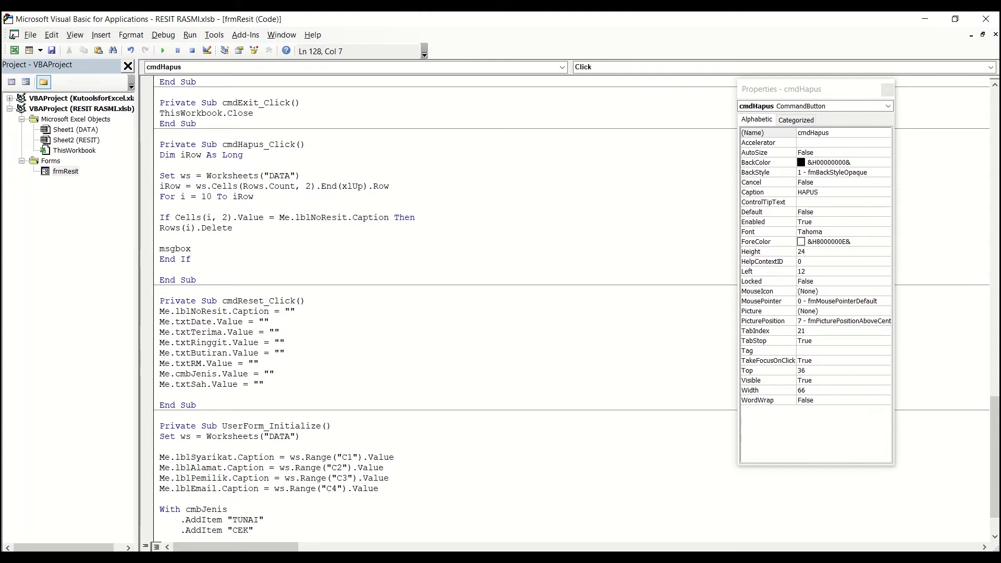
type(" \"Da")
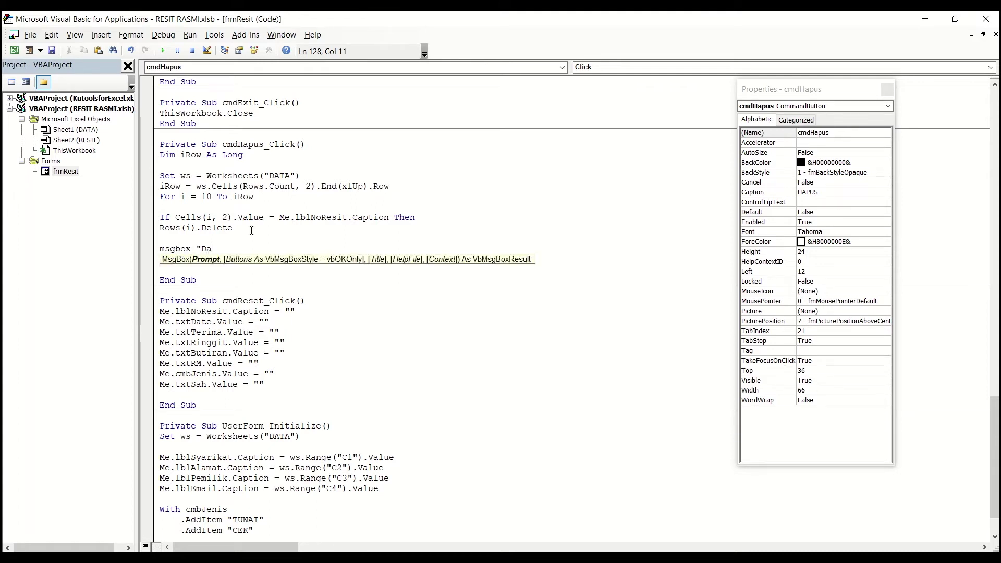
type("ta telah berjaya di")
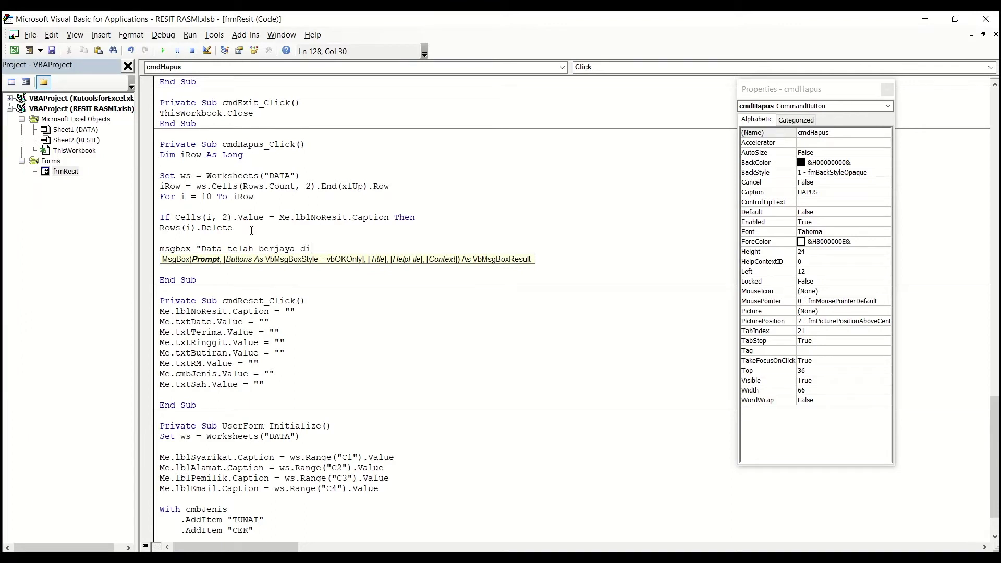
type("hapuskan.\",vb")
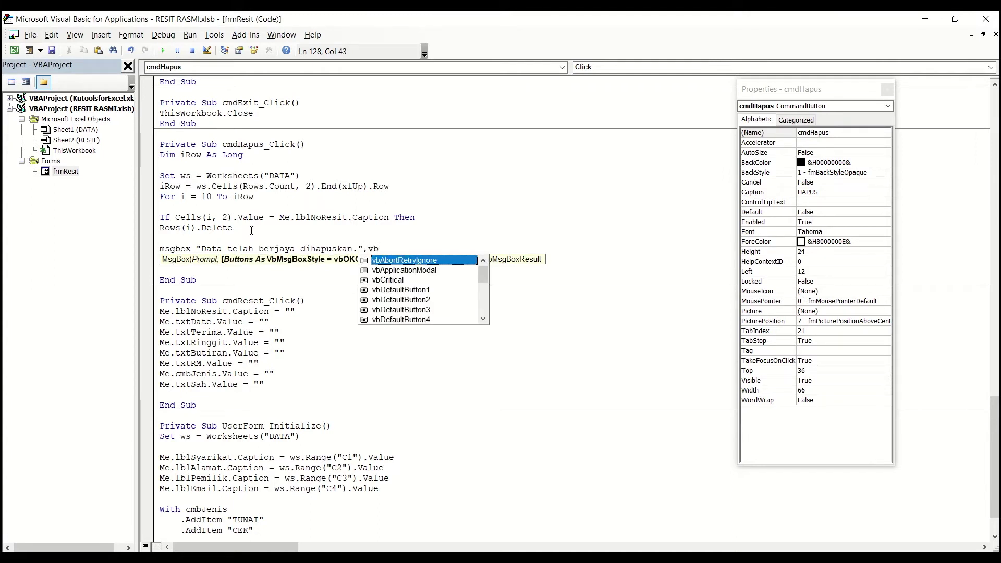
Give the MsgBox statement the button style vbOKOnly combined with vbInformation
type("oko")
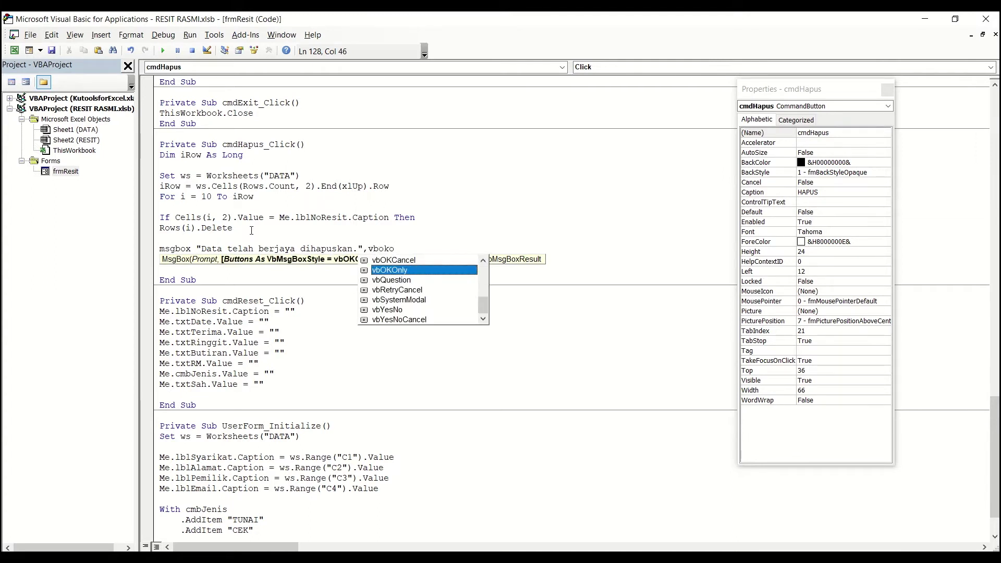
key("Tab")
type("+")
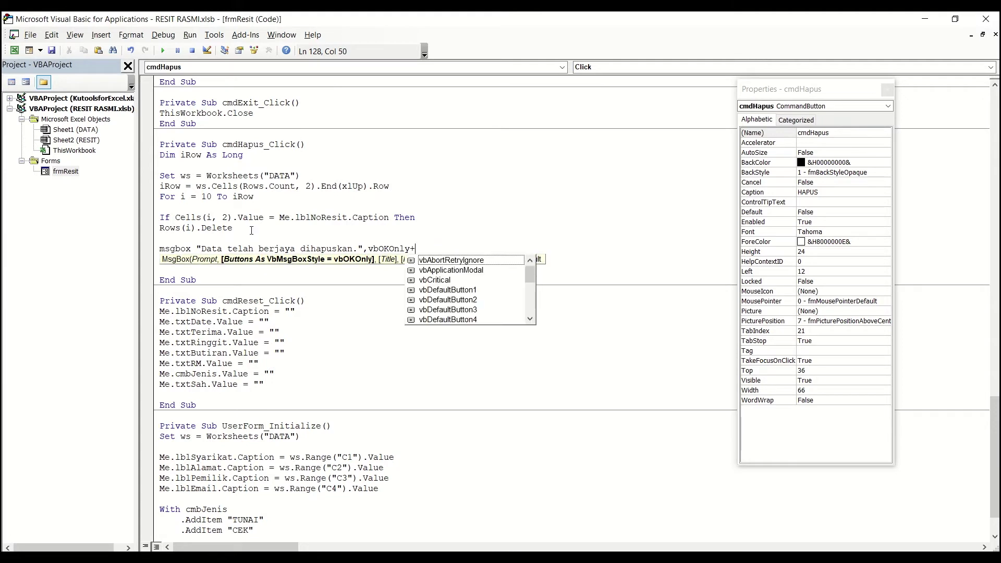
type("vbin")
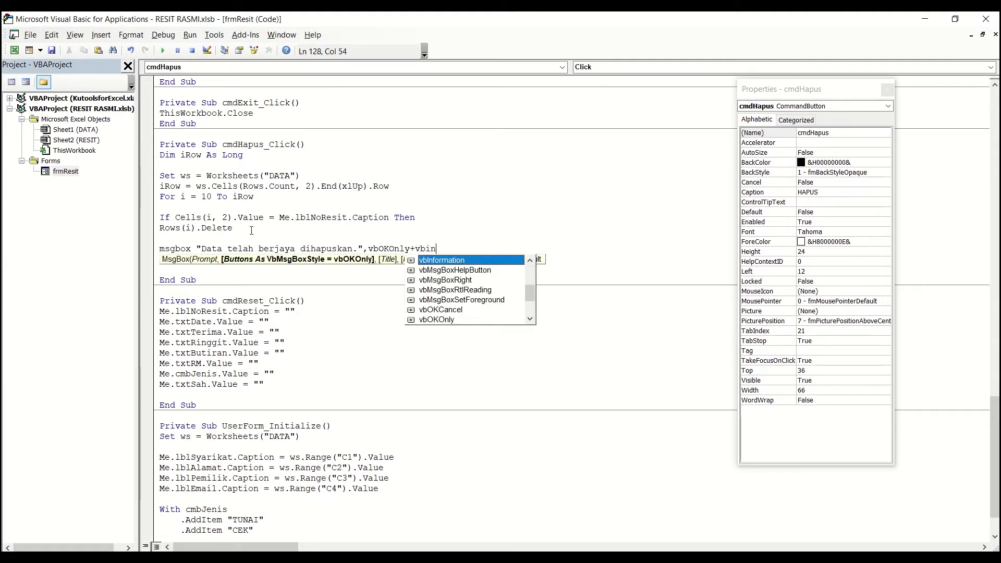
key("Tab")
Complete the MsgBox statement with the title "HAPUS DATA BERJAYA" and leave no blank line before End If
type(", \"")
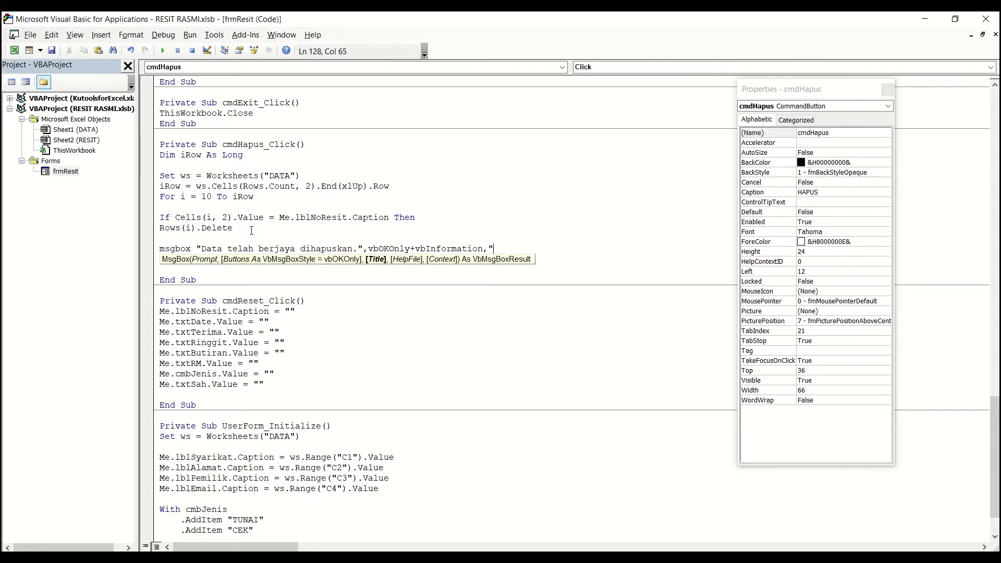
type("HAPUS")
type(" DATA")
type(" BERJA")
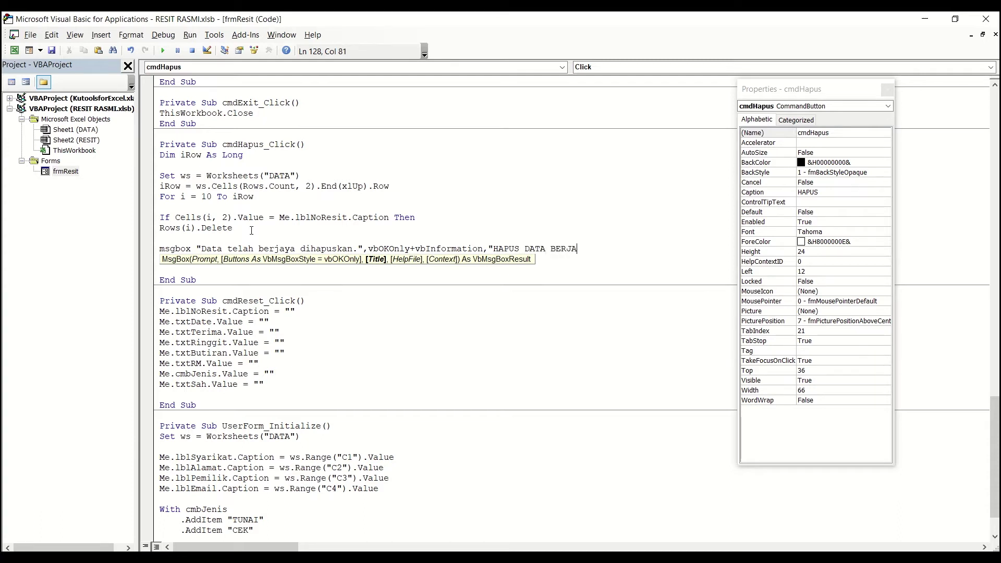
type("YA\"")
key("Return")
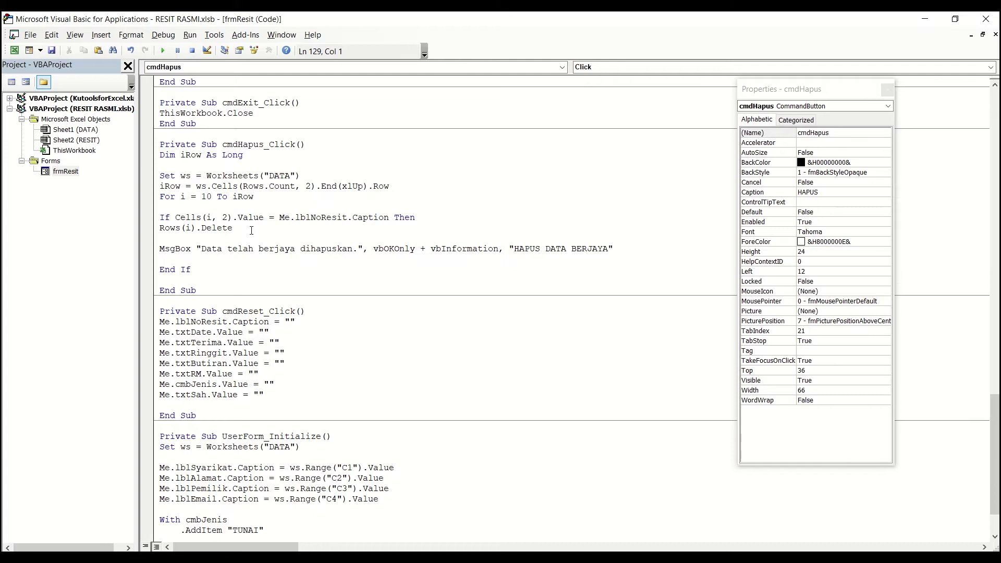
key("Delete")
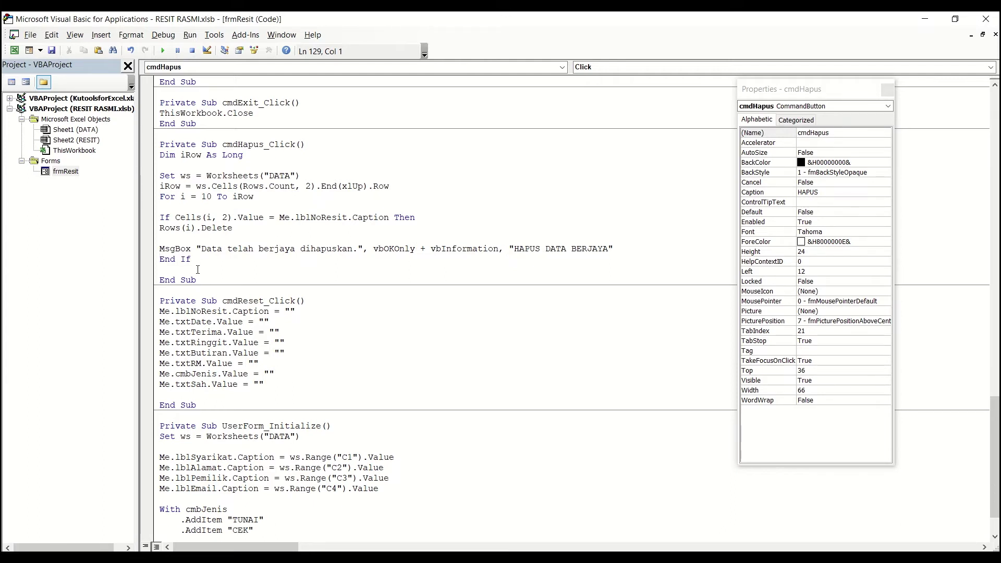
Close the For loop in cmdHapus_Click with Next i below End If
double_click(165, 197)
left_click(163, 269)
type("NEXT")
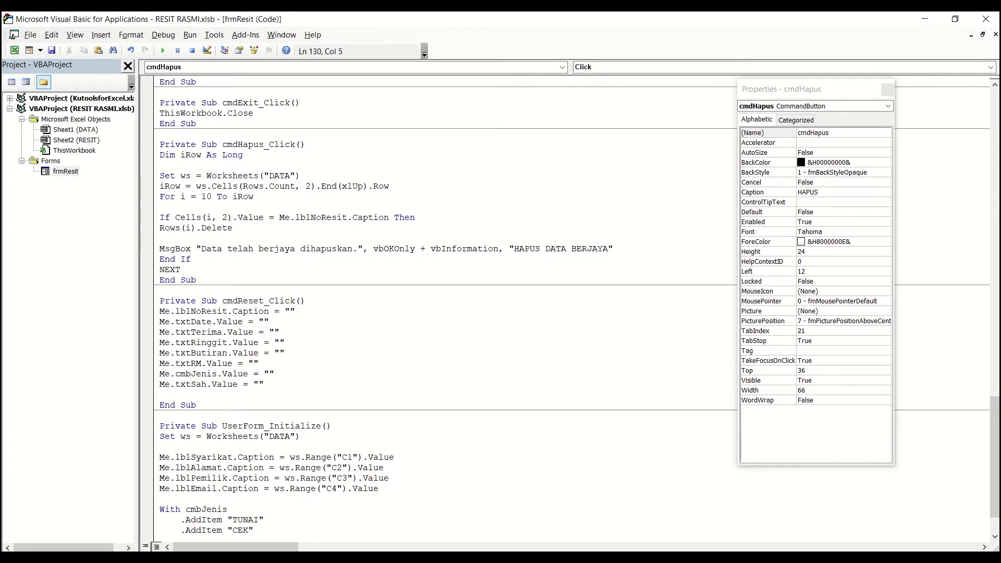
type(" i")
key("Return")
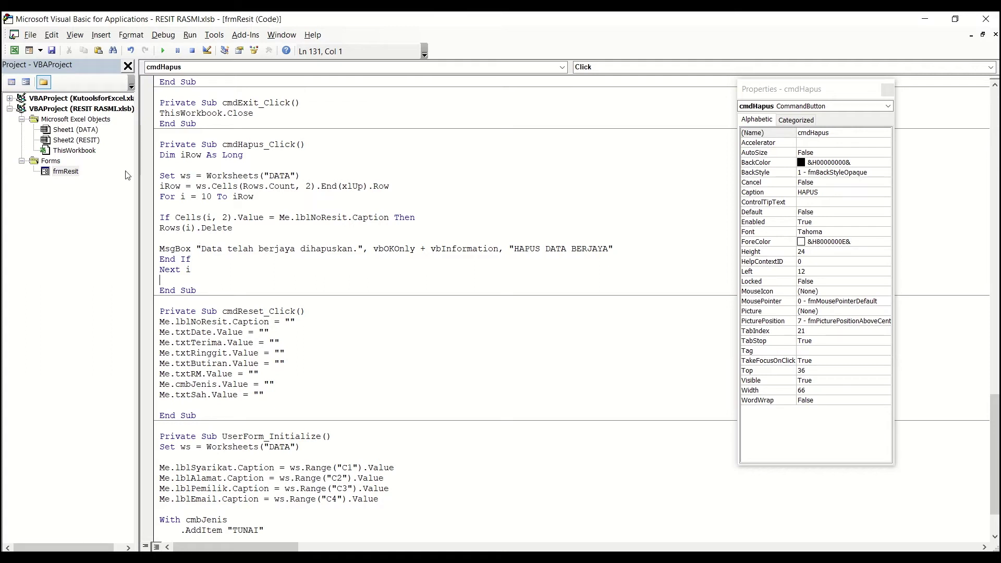
Run the userform, search for receipt 1003, delete it with HAPUS, and dismiss the confirmation message
left_click(163, 51)
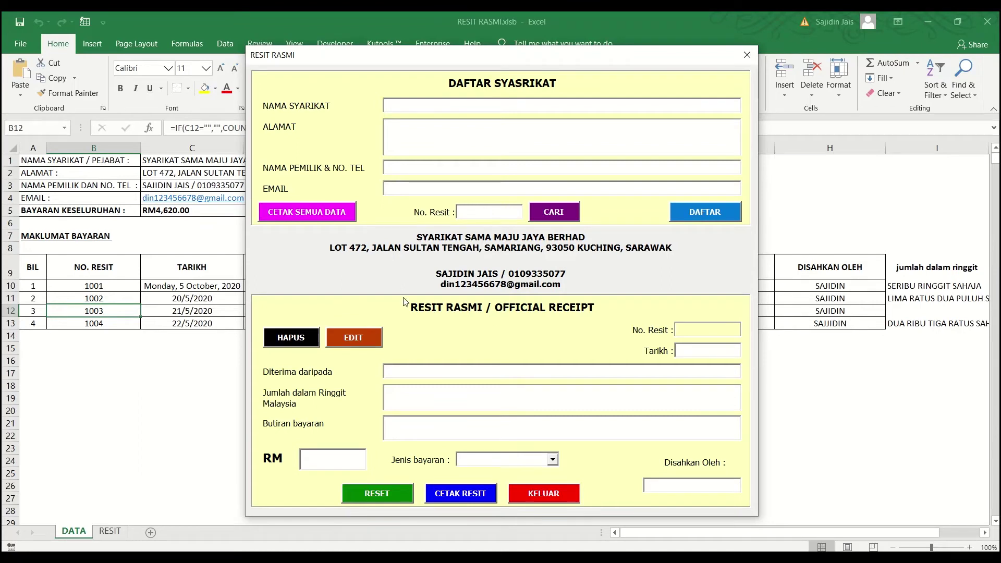
type("1003")
left_click(550, 216)
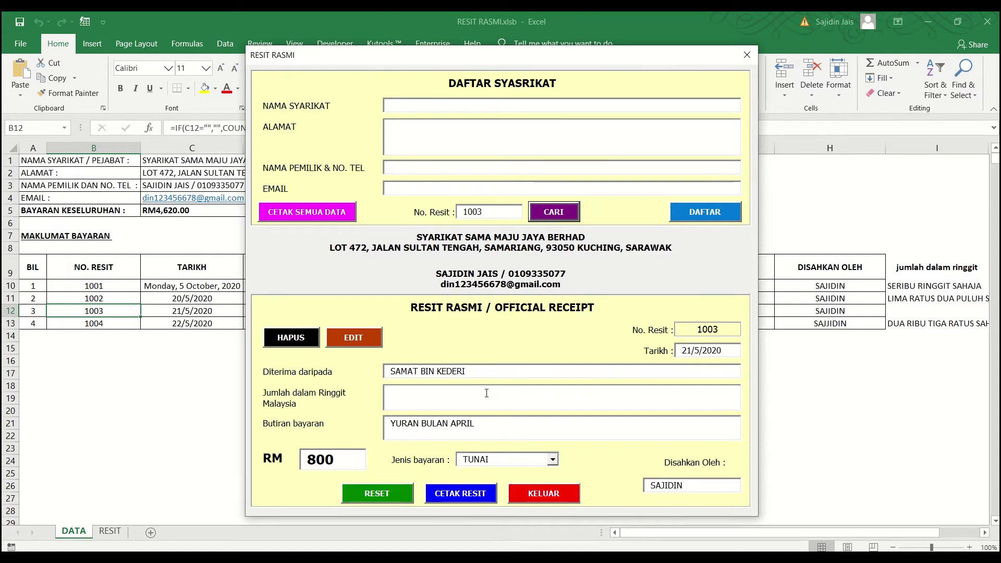
left_click(459, 395)
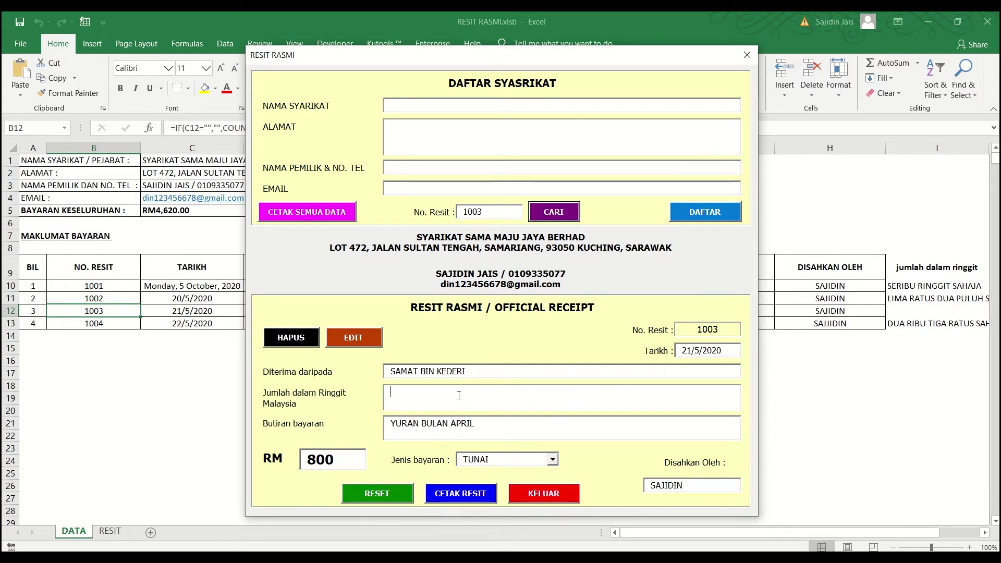
left_click(290, 339)
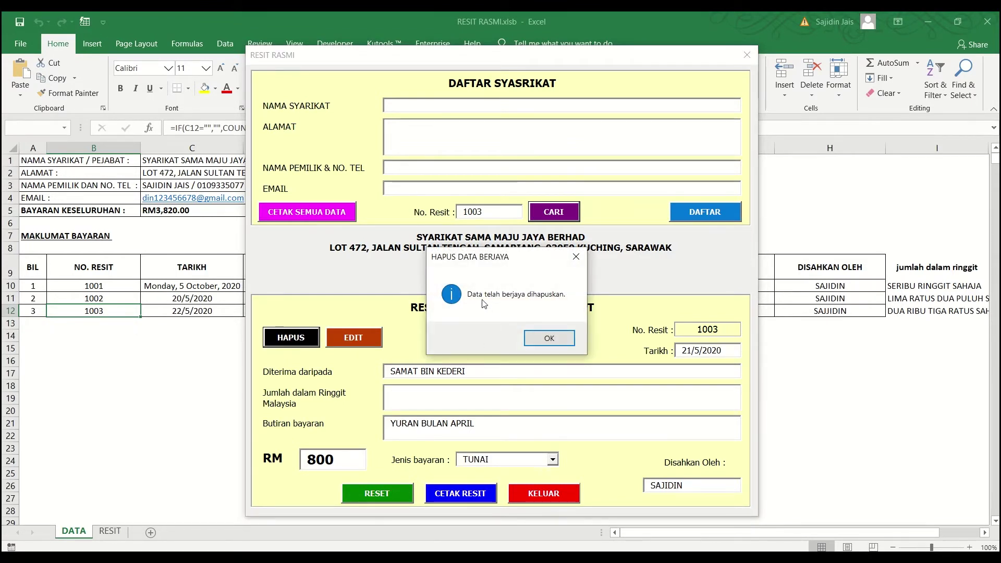
left_click(549, 339)
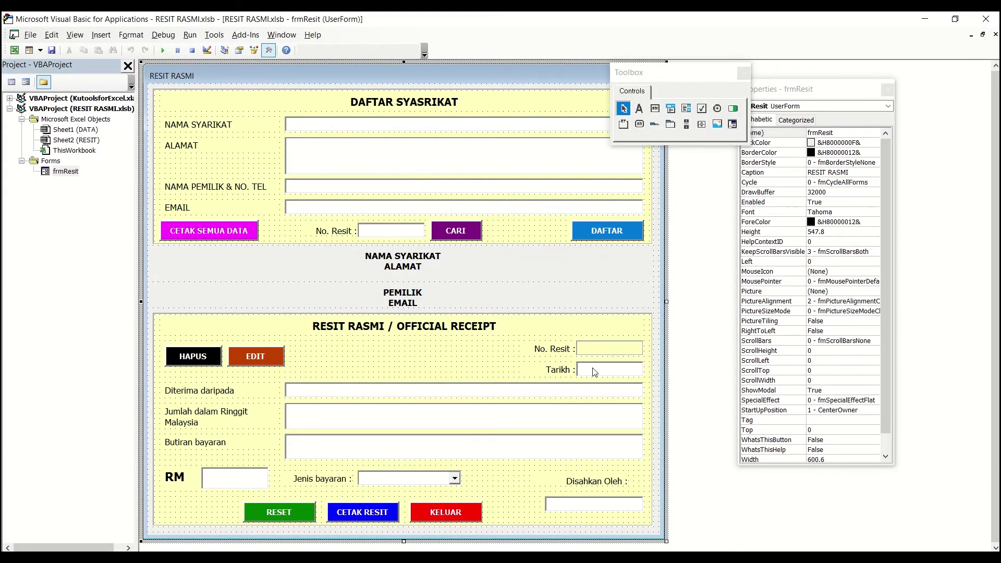
Move the lblNoResit label to the free area below RM, beside RESET, and set its caption to "key"
left_click(607, 350)
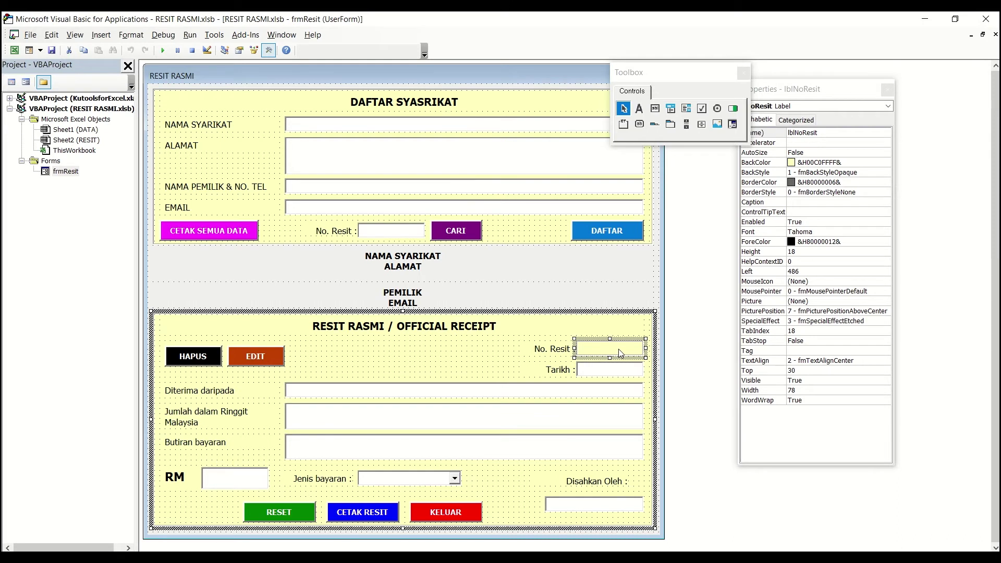
left_click_drag(620, 353, 206, 515)
left_click(601, 372)
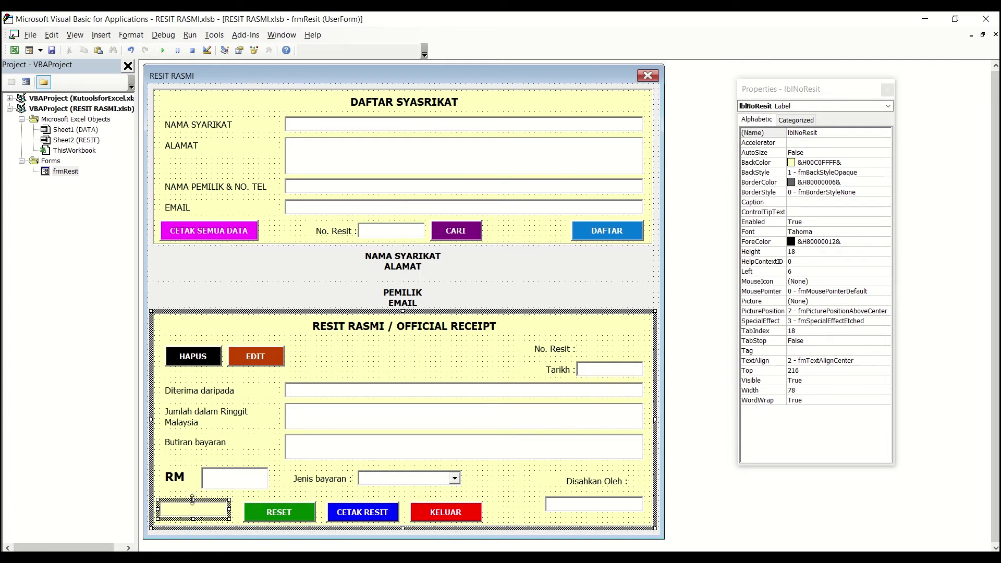
type("key")
left_click(510, 503)
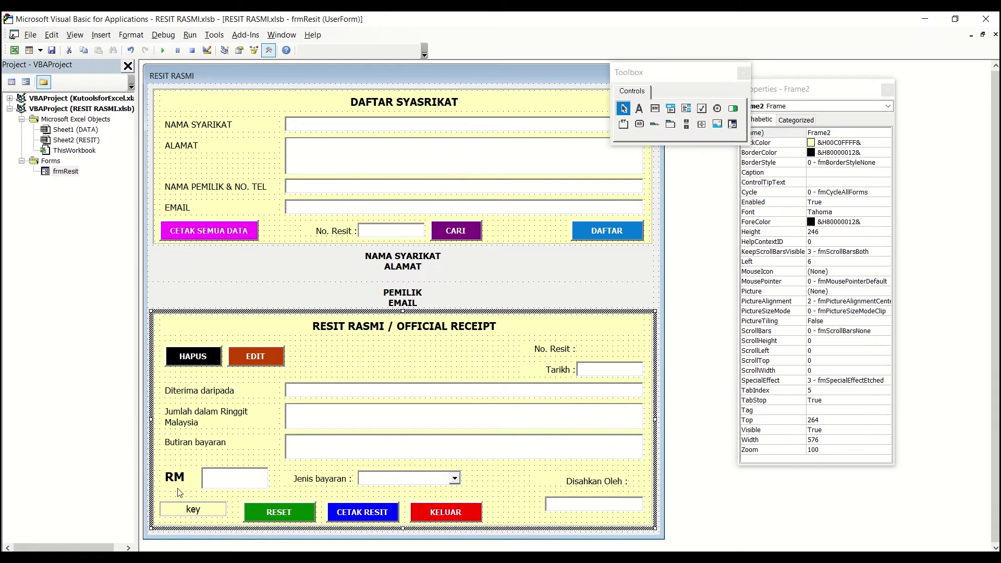
Set the key label's Visible property to False, then run the userform to check the label and close it
left_click(191, 513)
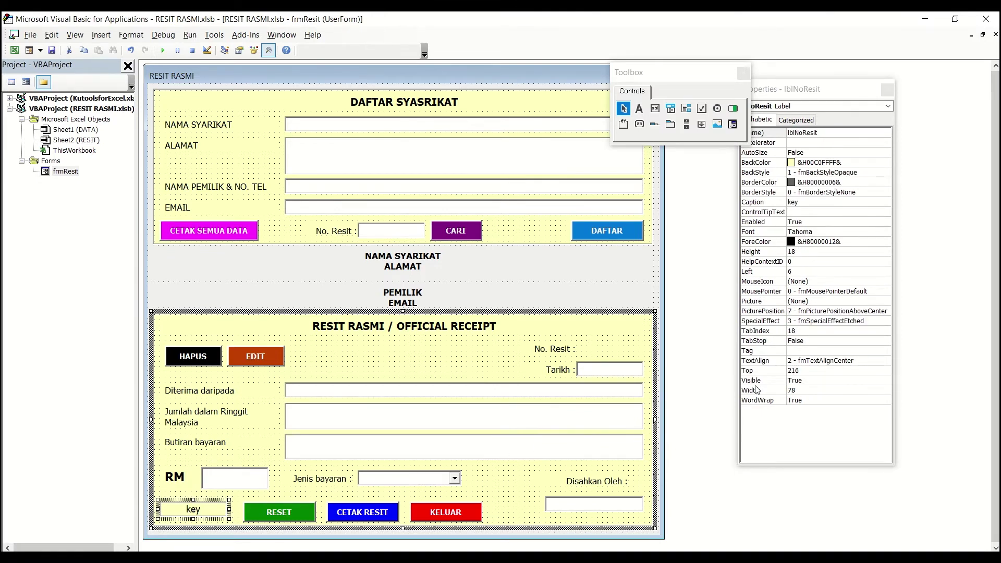
left_click(217, 511)
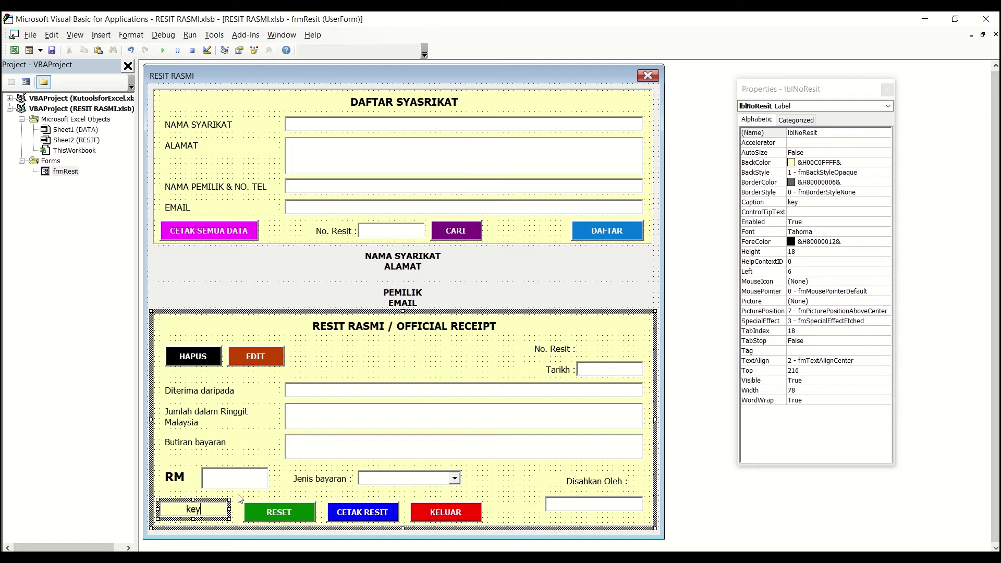
left_click(219, 502)
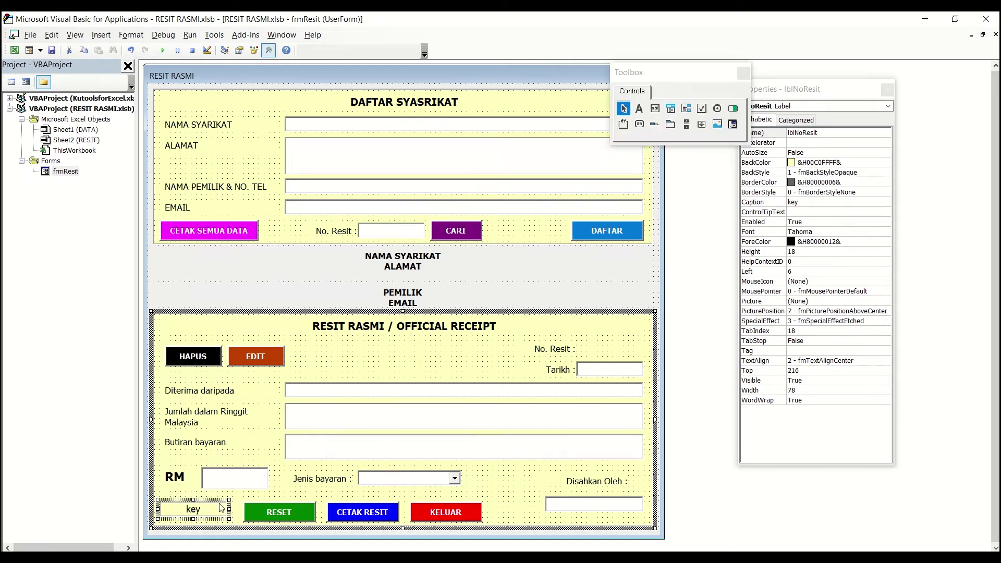
left_click(813, 381)
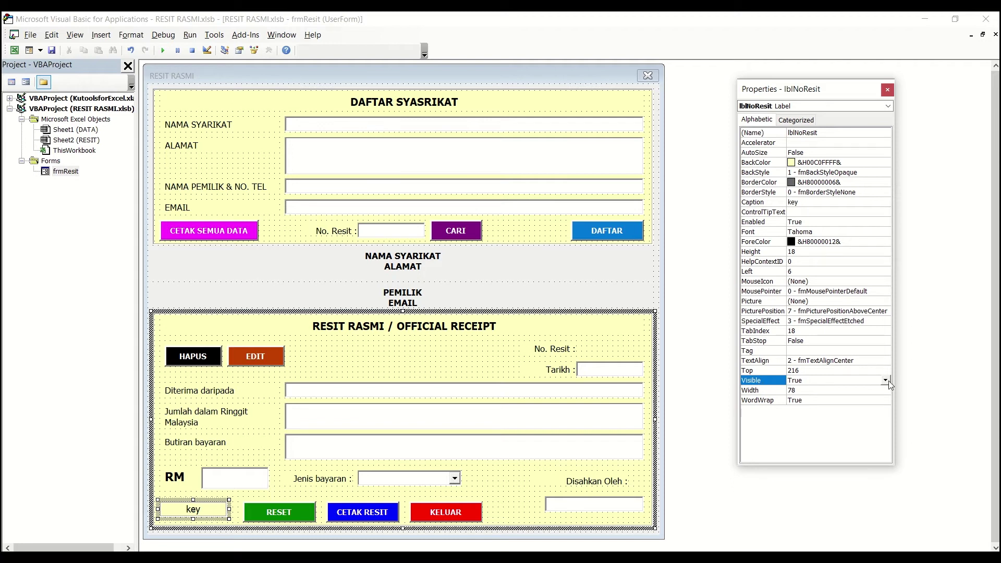
left_click(885, 381)
left_click(826, 397)
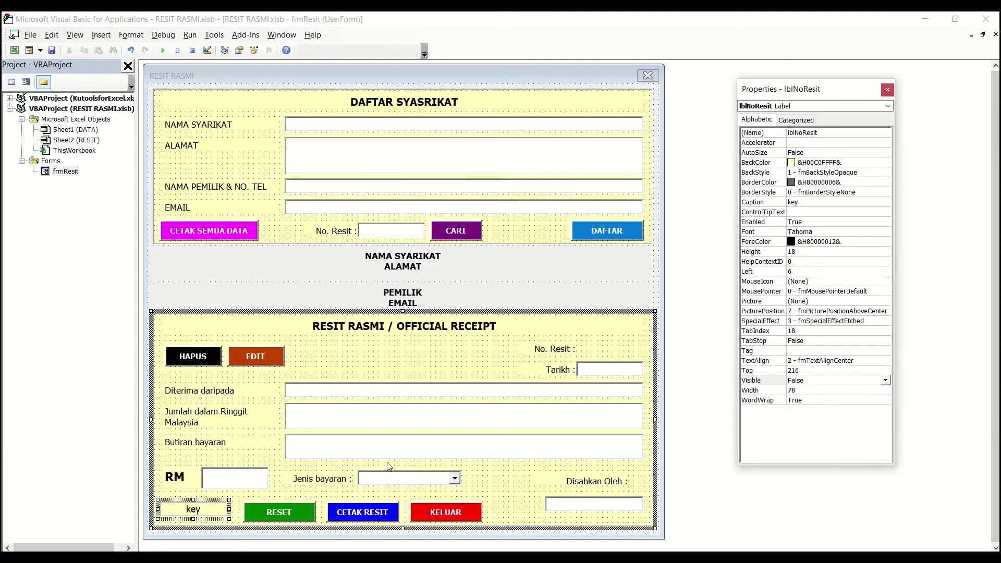
left_click(209, 514)
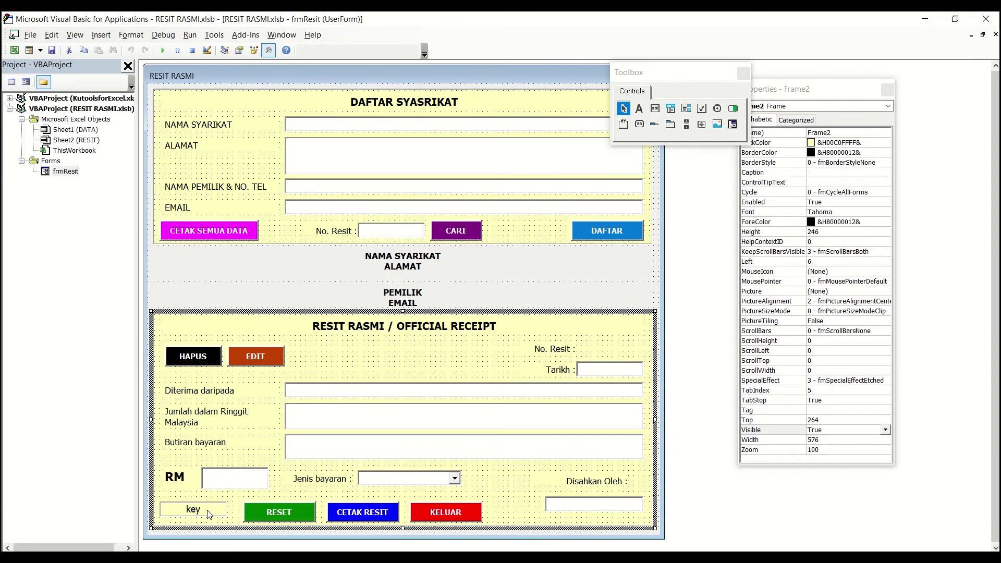
left_click(163, 53)
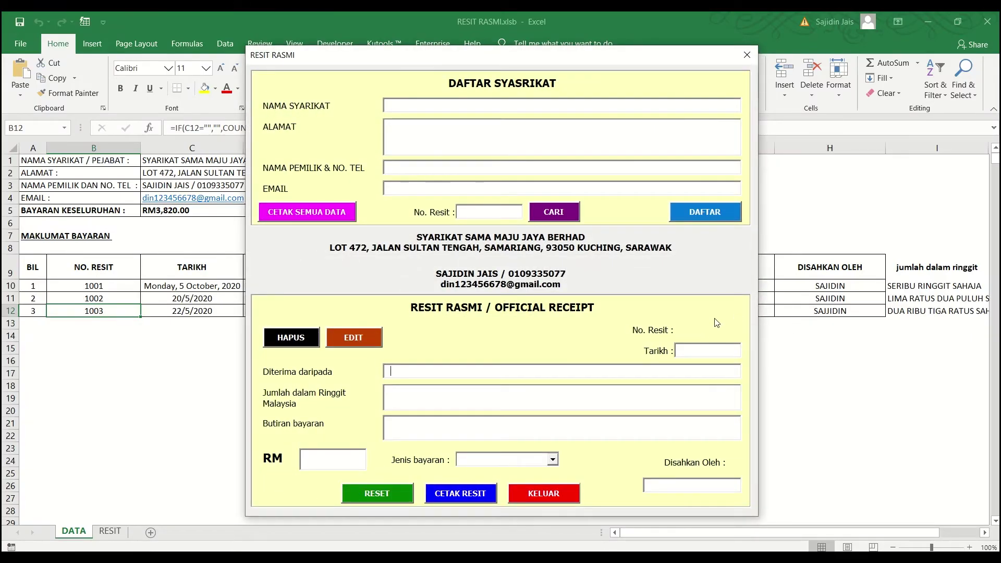
left_click(747, 55)
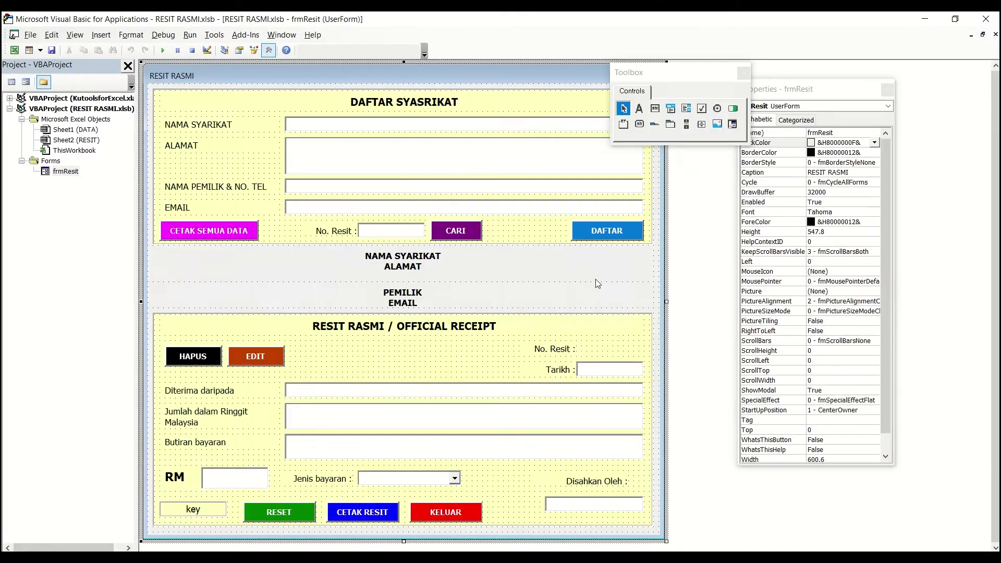
Duplicate the Tarikh text box and place the copy beside the No. Resit caption
left_click(609, 348)
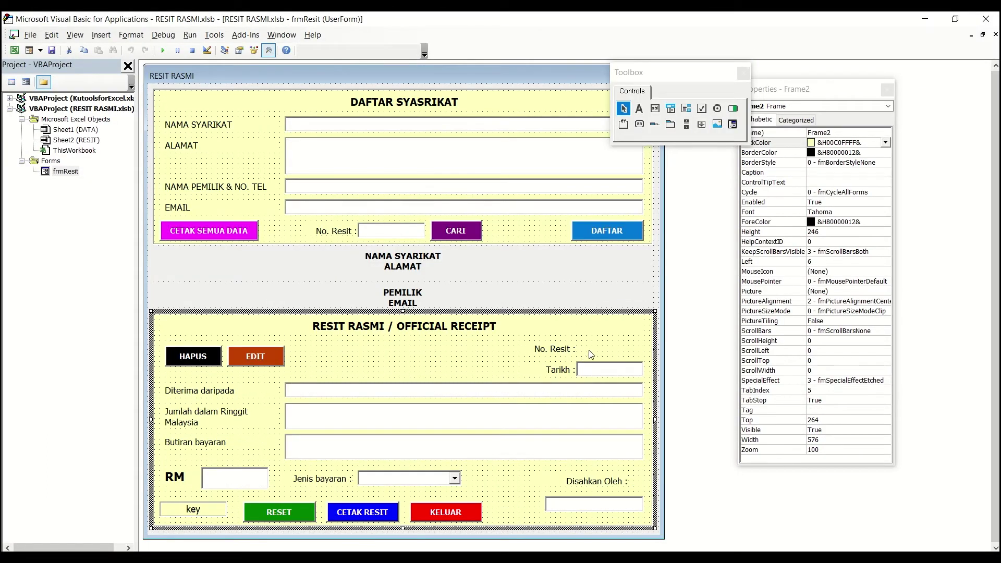
left_click(593, 371)
key("ctrl+c")
key("ctrl+v")
left_click_drag(432, 419, 631, 353)
left_click(470, 368)
left_click(601, 352)
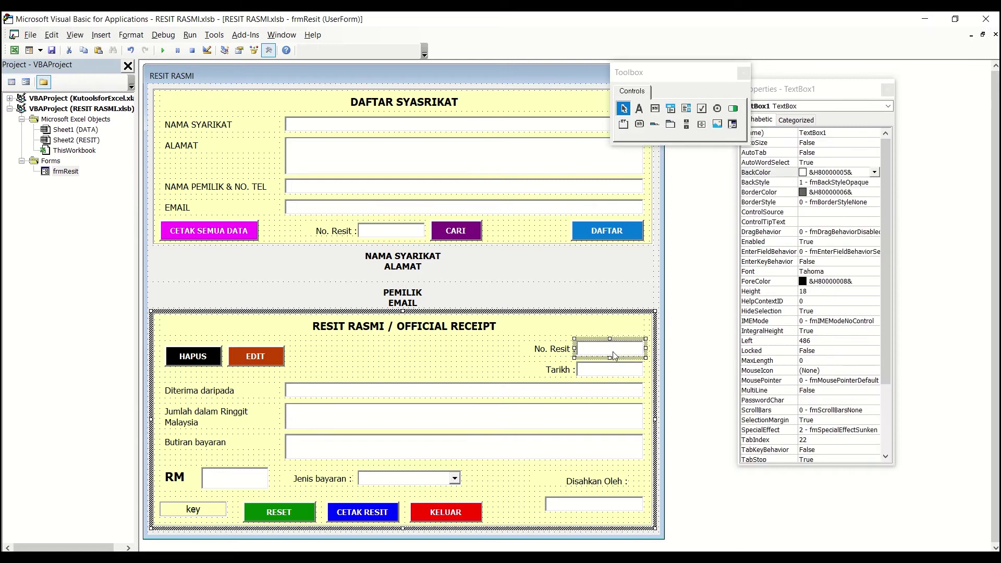
Name the new No. Resit text box txtNoResit
left_click(841, 135)
left_click(781, 137)
type("txt")
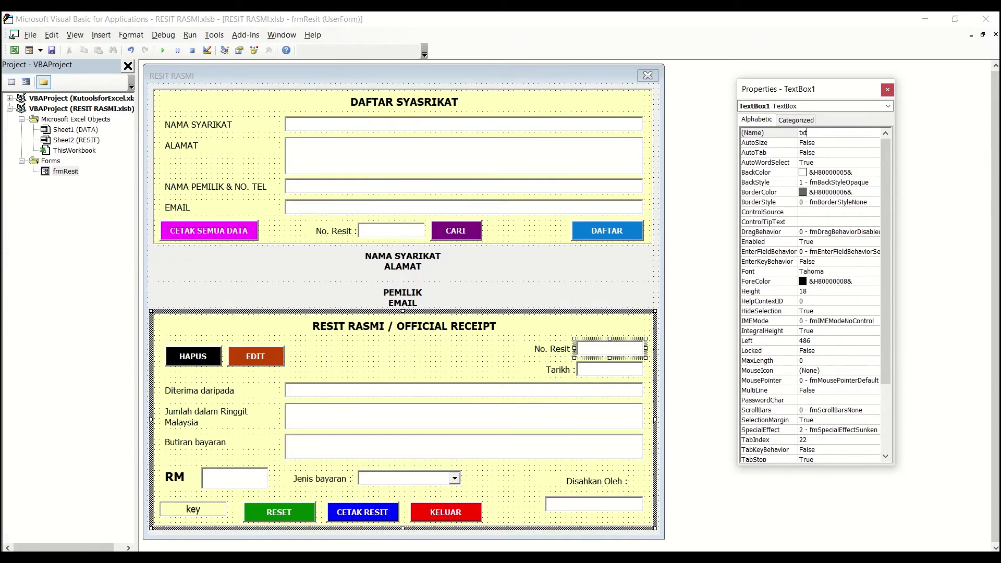
type("NoR")
key("Return")
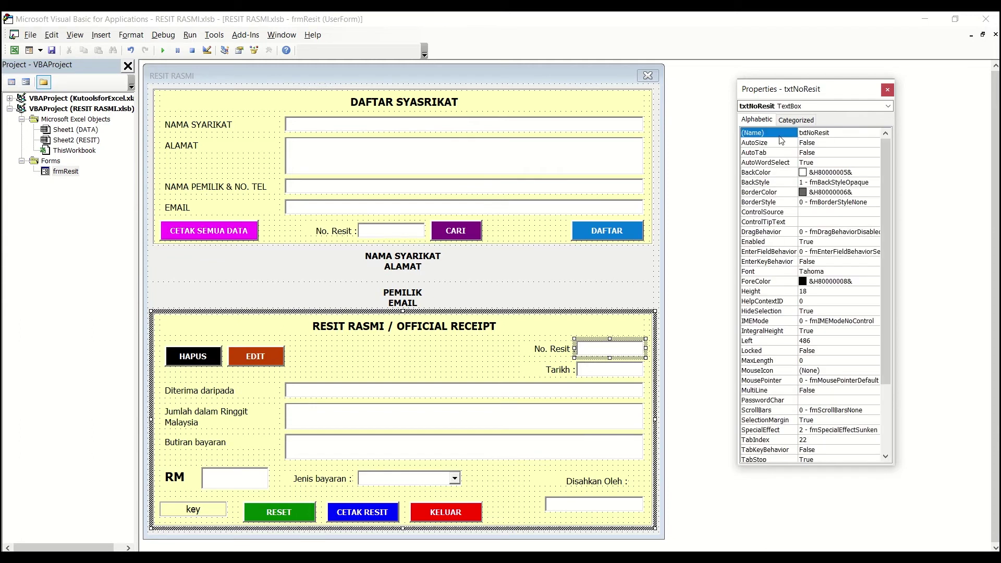
left_click(456, 357)
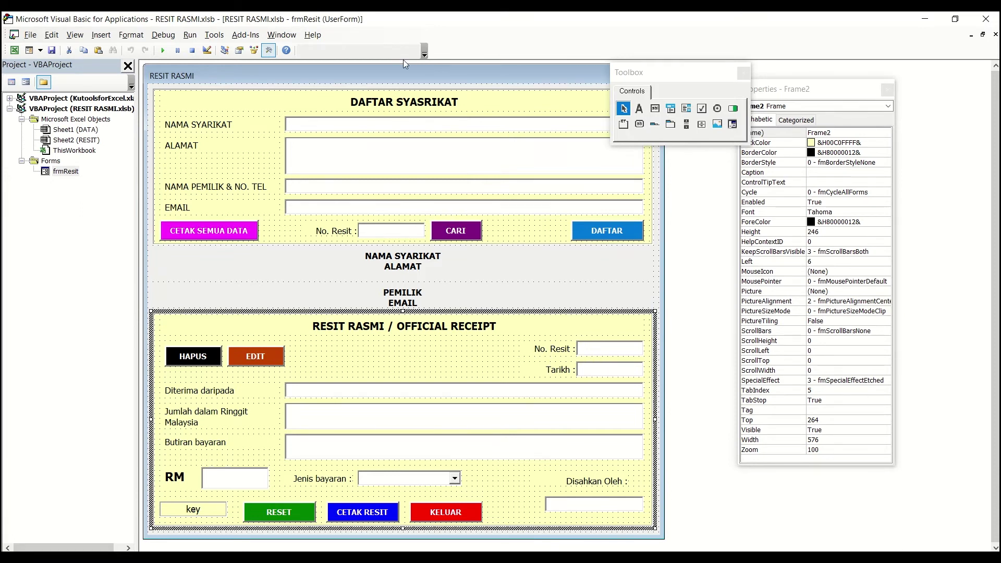
left_click(567, 26)
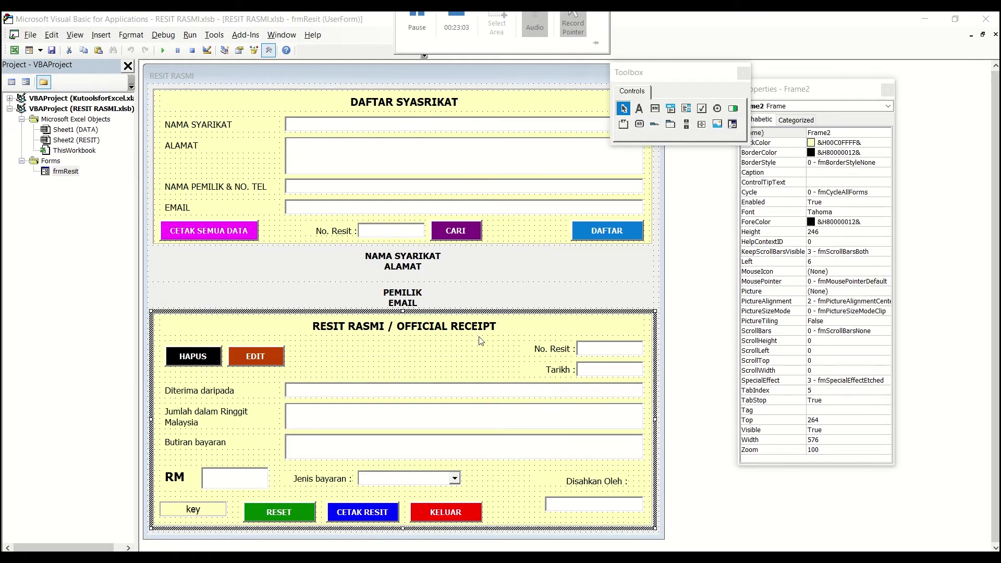
left_click(610, 351)
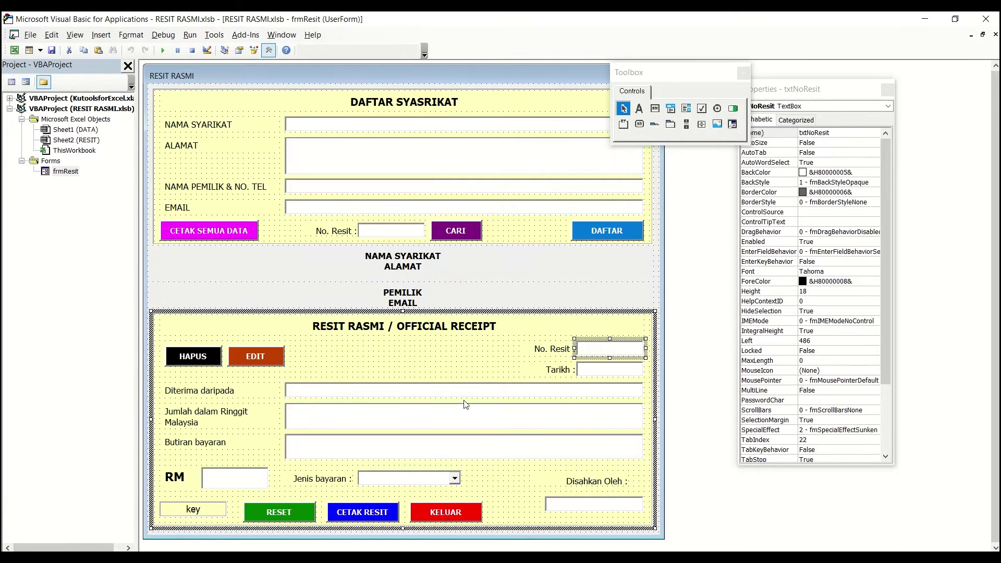
left_click(604, 352)
In the CETAK RESIT button's click code, duplicate the txtDate assignment line directly above the original, keeping a blank line before it
left_click(379, 517)
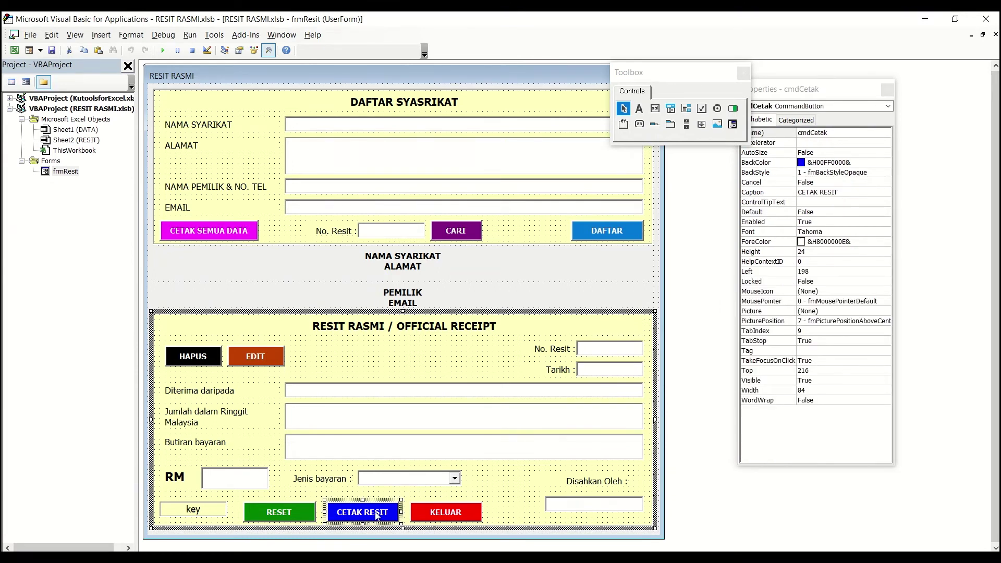
double_click(378, 515)
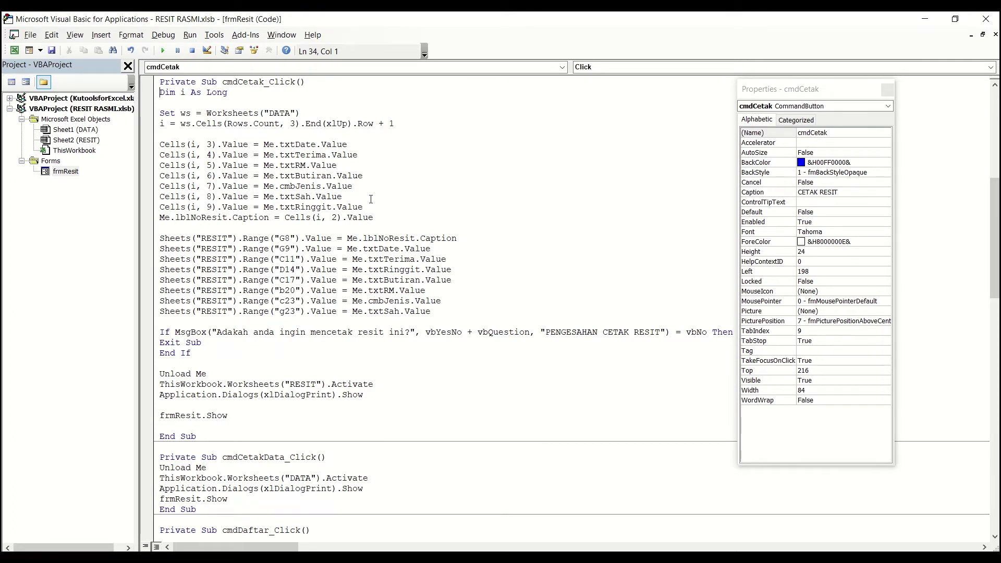
left_click(152, 145)
key("ctrl+c")
left_click(238, 134)
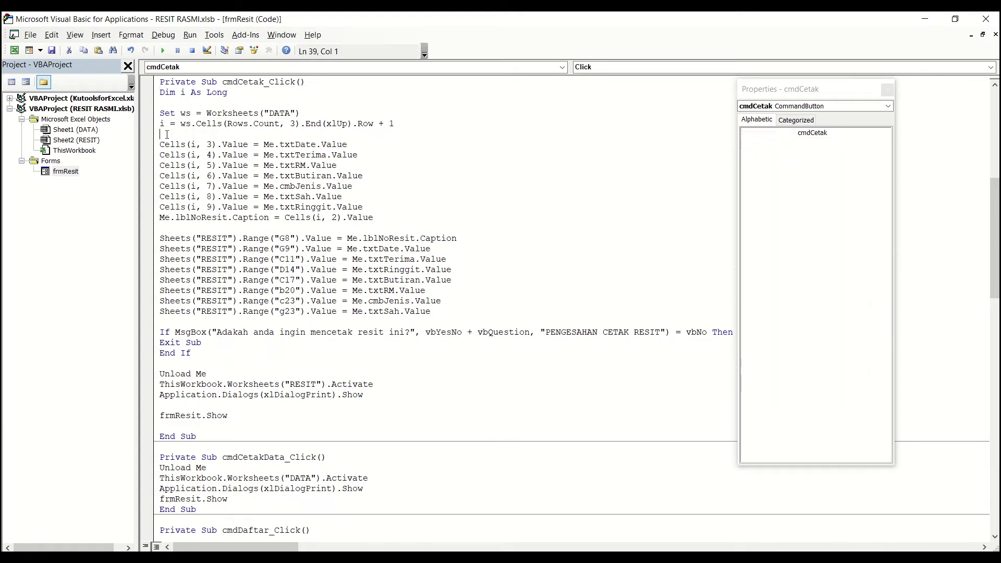
key("ctrl+v")
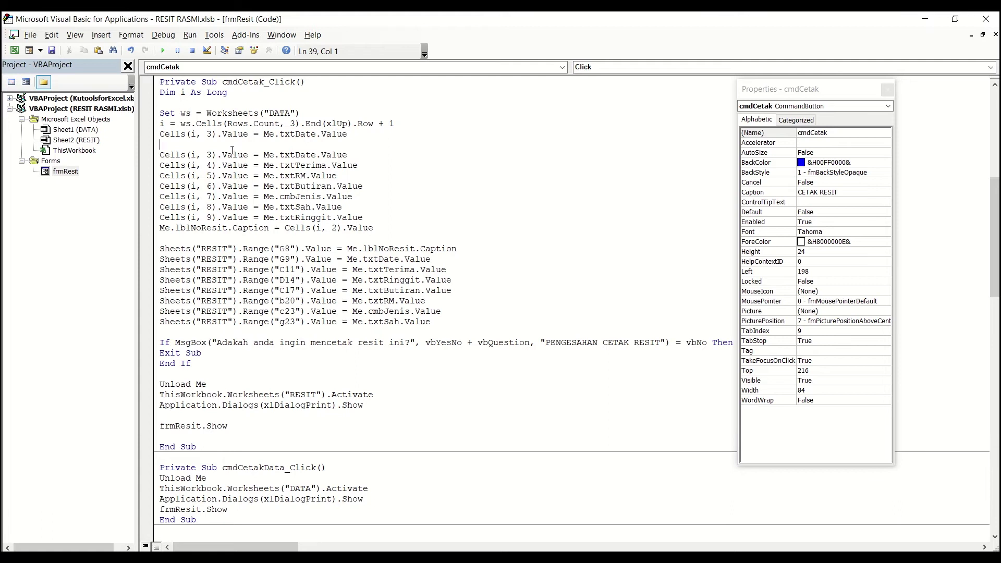
key("Delete")
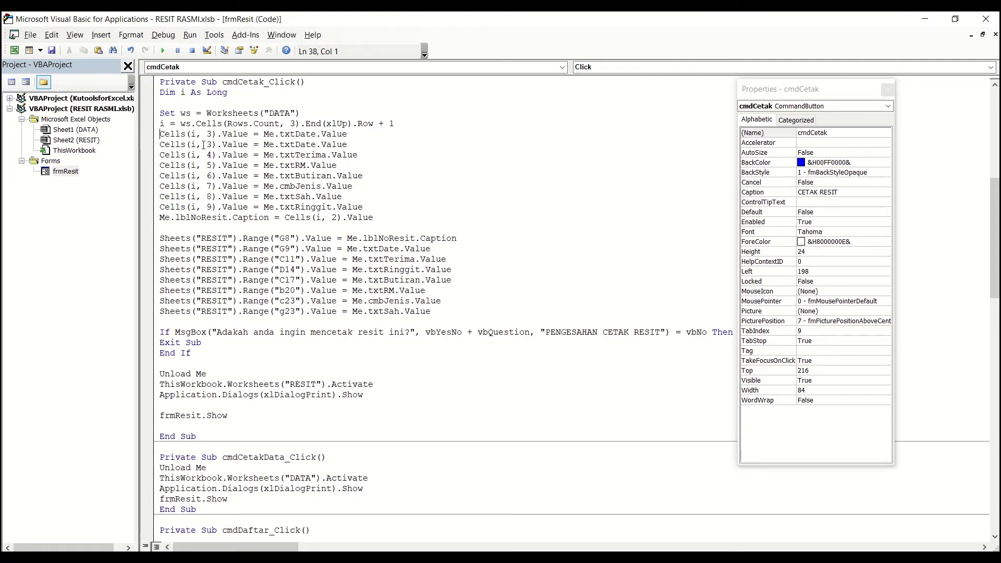
key("Return")
Change the duplicated line in the CETAK RESIT code to Cells(i, 2).Value = Me.txtNoResit.Value
double_click(209, 144)
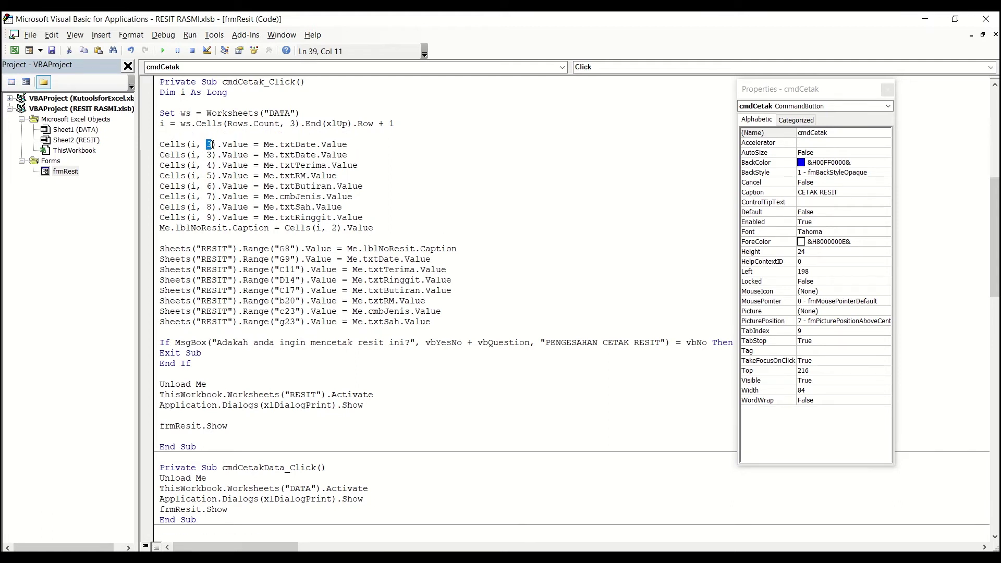
type("2")
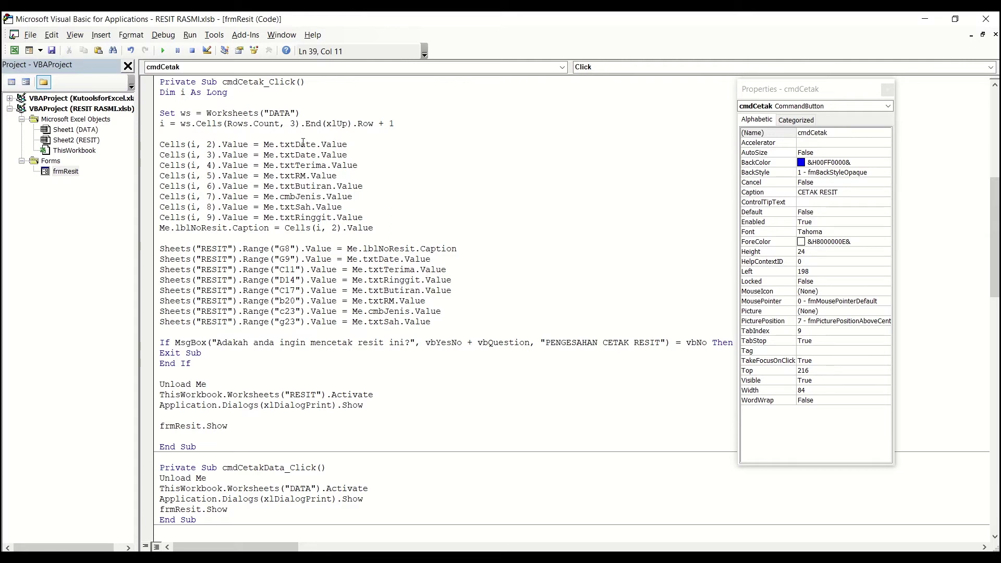
left_click_drag(275, 144, 317, 145)
type(".no")
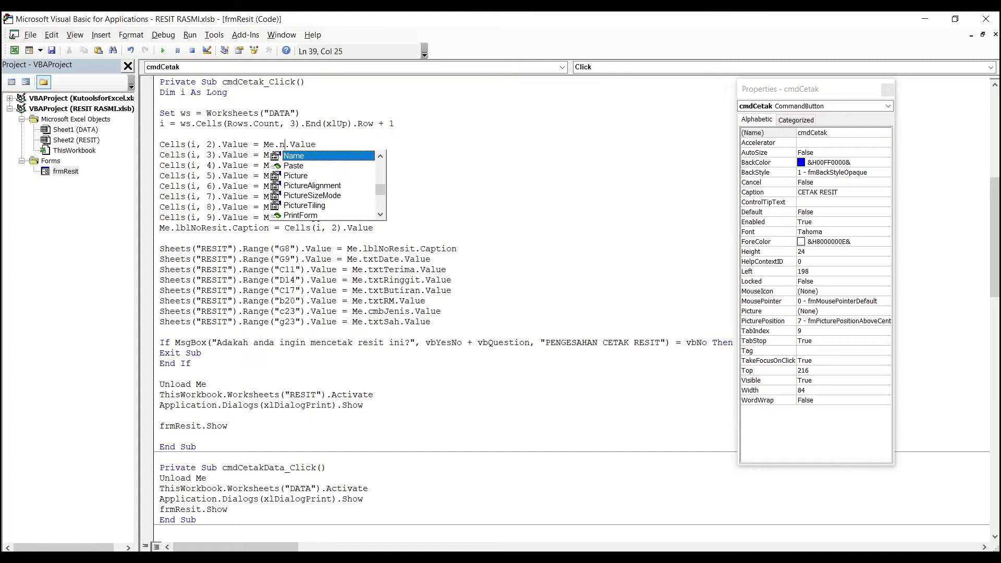
key("BackSpace")
key("BackSpace")
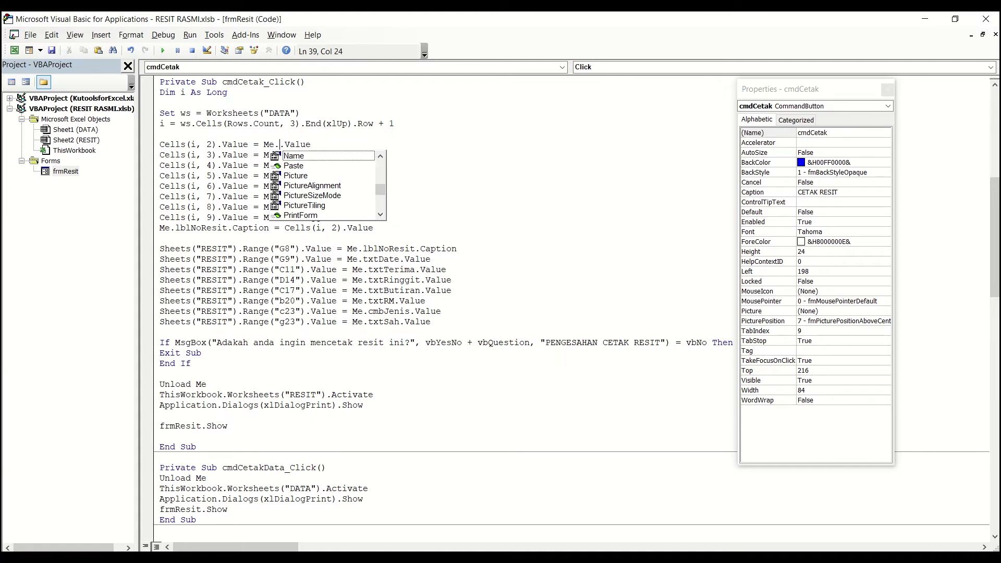
type("txtnor")
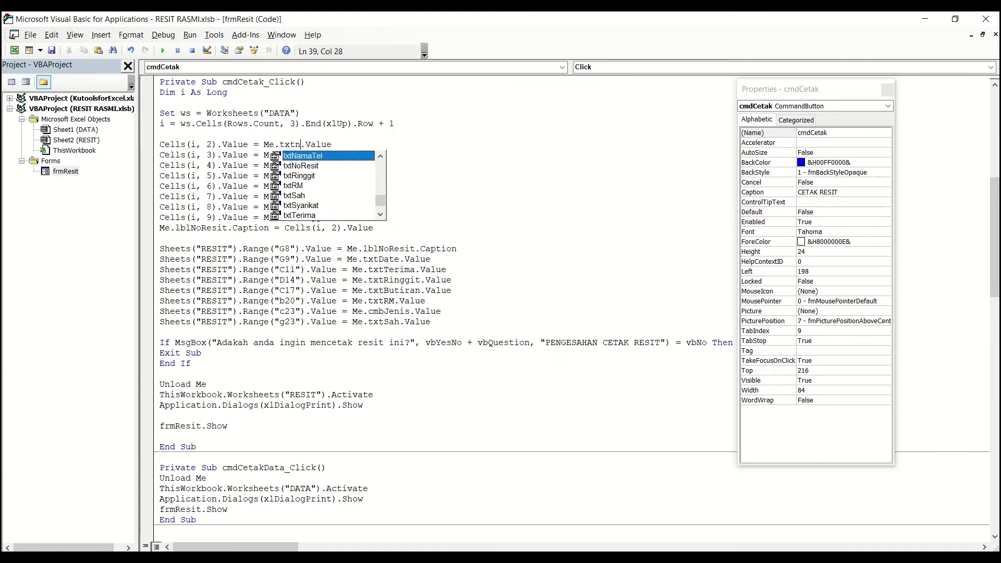
key("Tab")
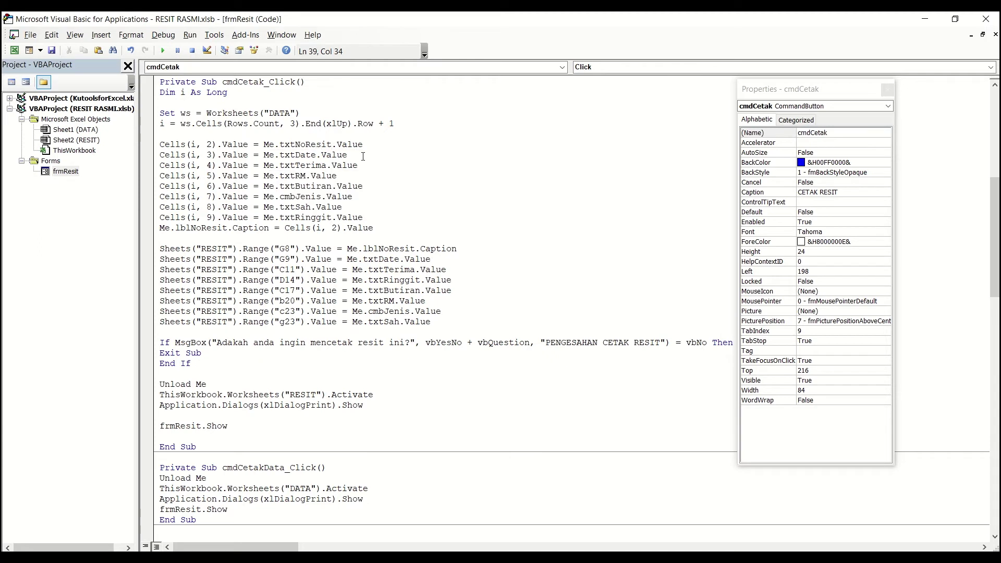
left_click_drag(160, 145, 363, 145)
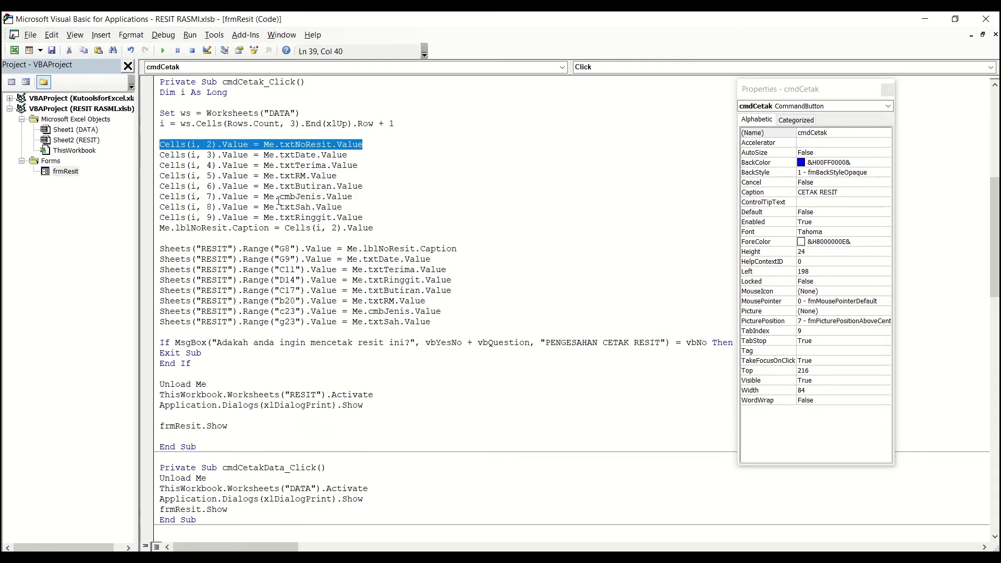
left_click(254, 186)
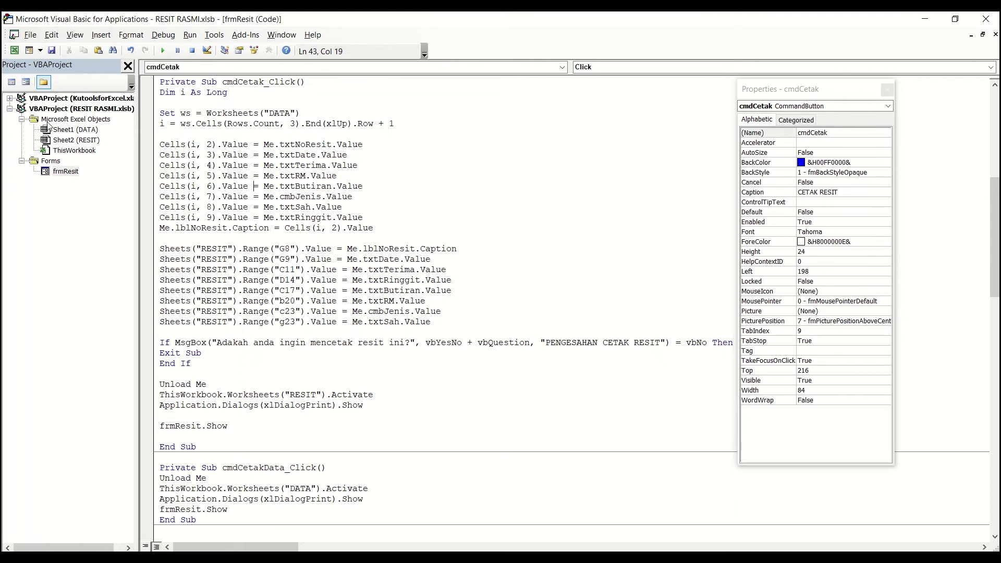
Add Me.txtNoResit.Value = "" as the last line of the RESET button's click code
left_click(26, 81)
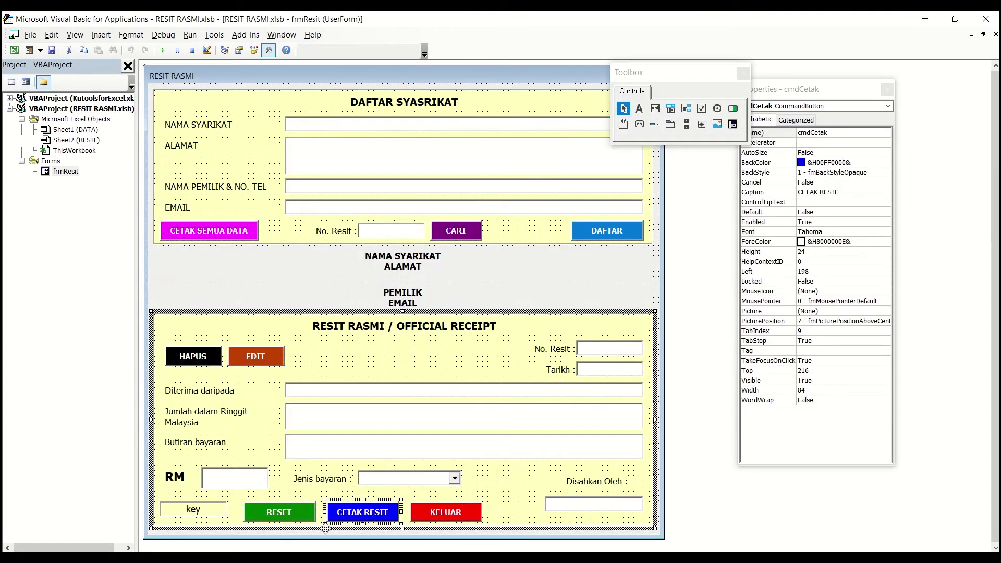
double_click(286, 515)
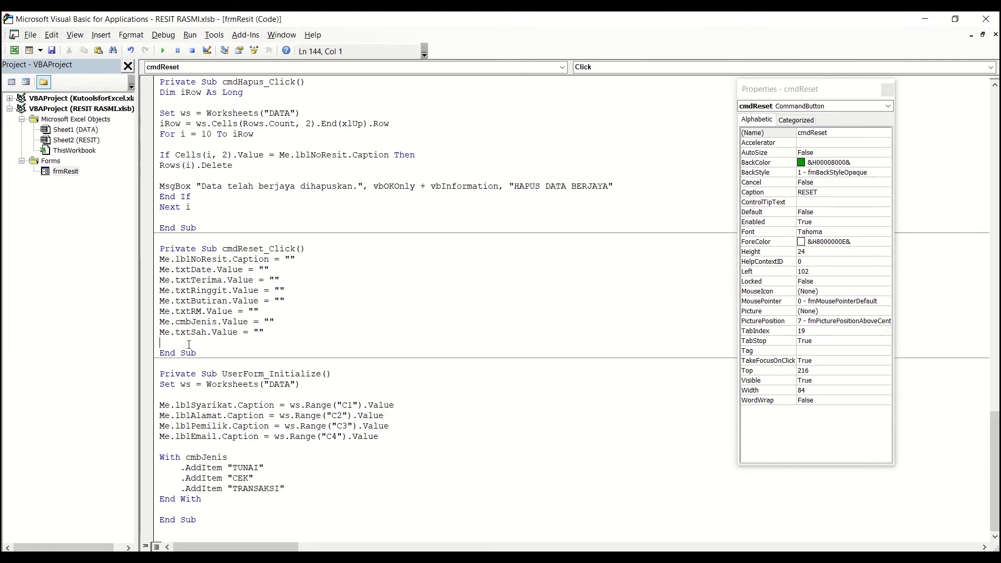
type("me.t")
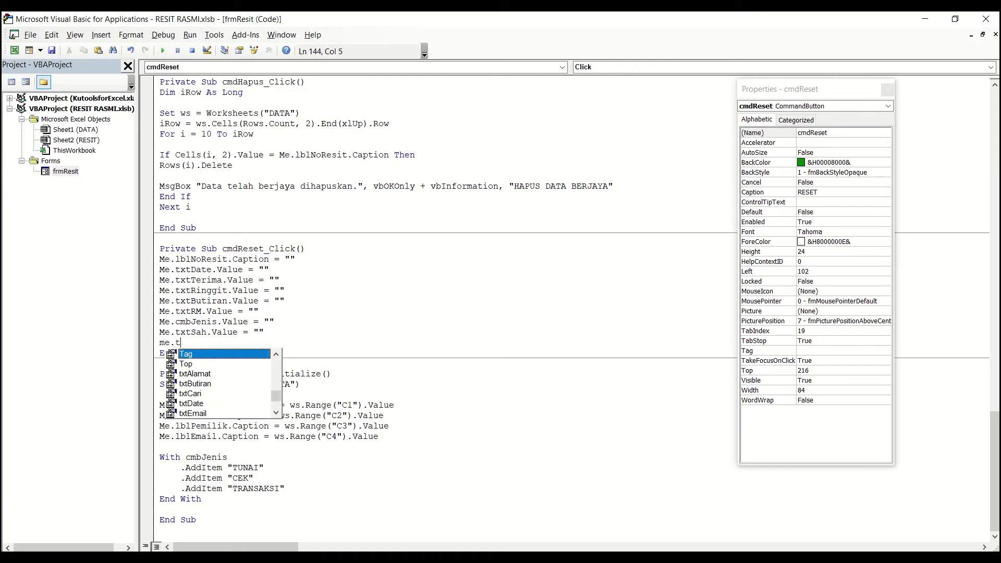
type("xtNoRe")
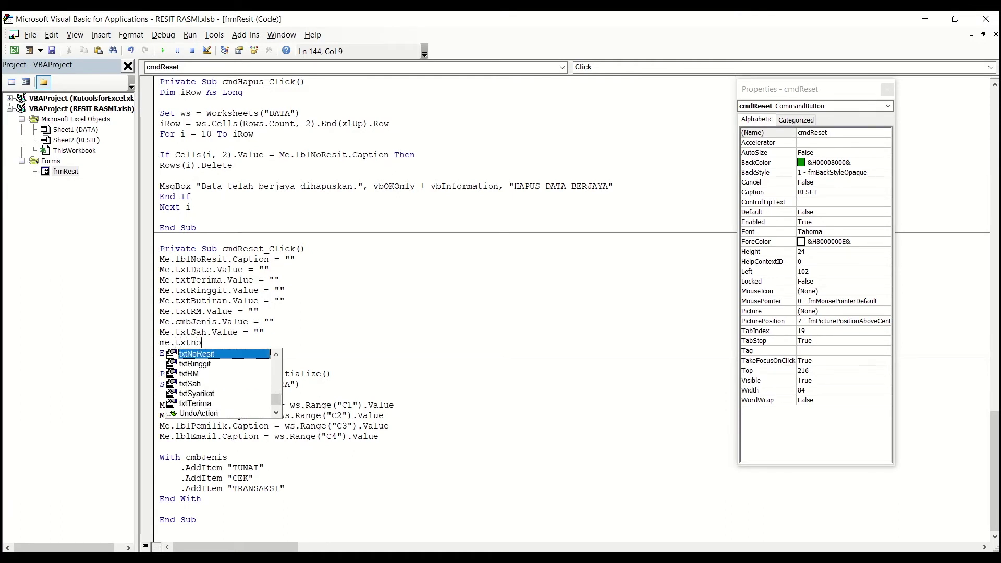
key("Tab")
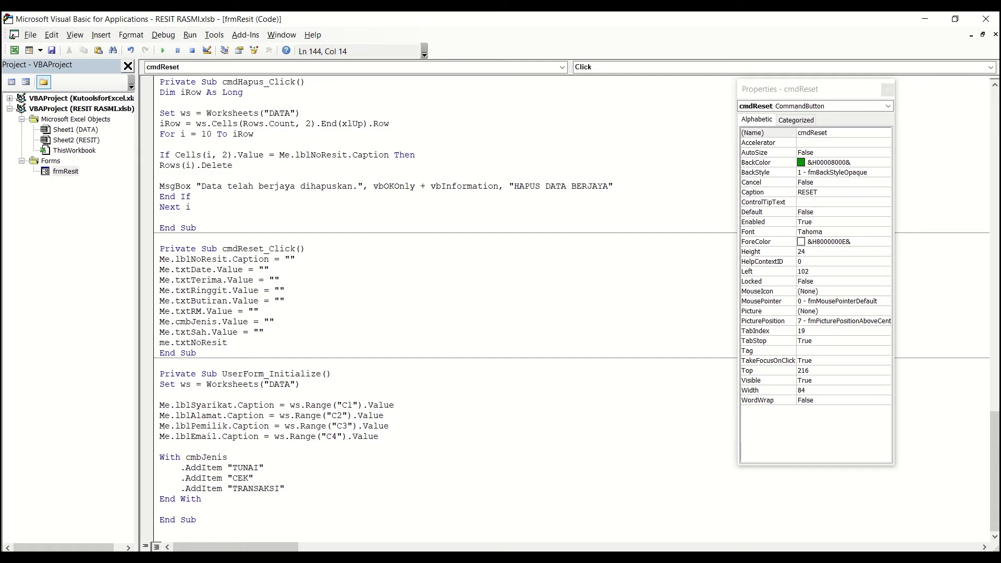
type(".Value = \"\"")
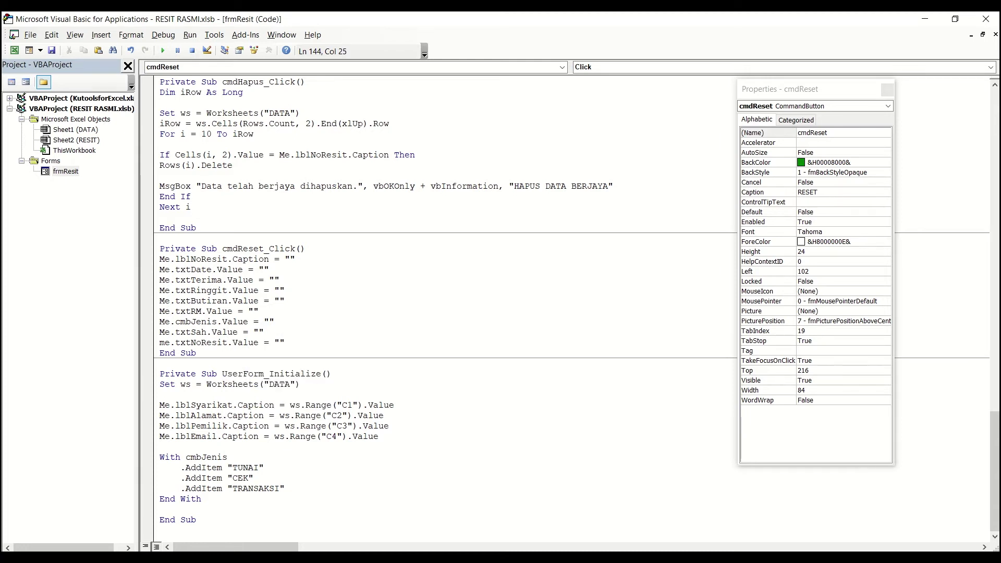
Insert an empty line above the lblNoResit caption line in the CARI button's click code
left_click(25, 82)
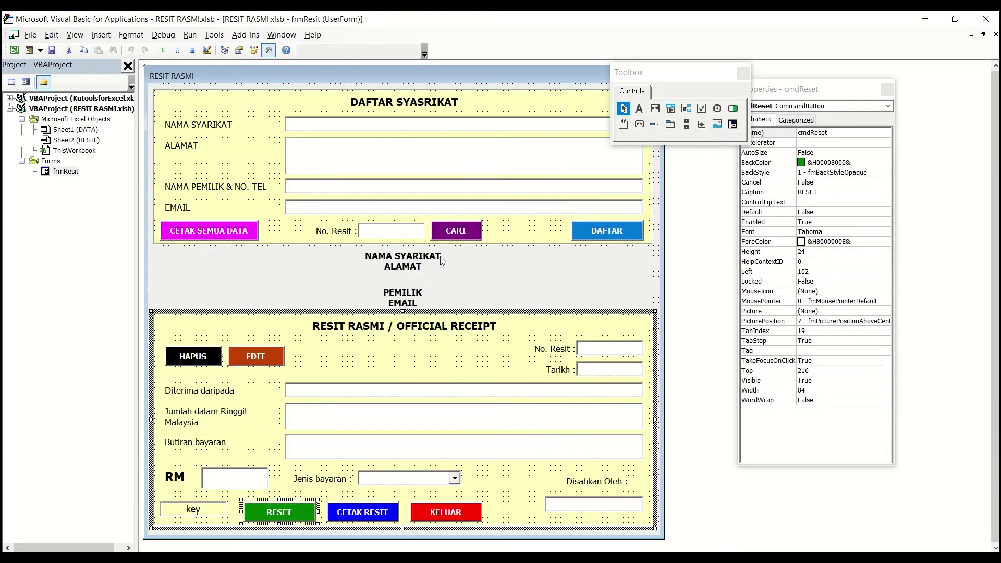
double_click(462, 235)
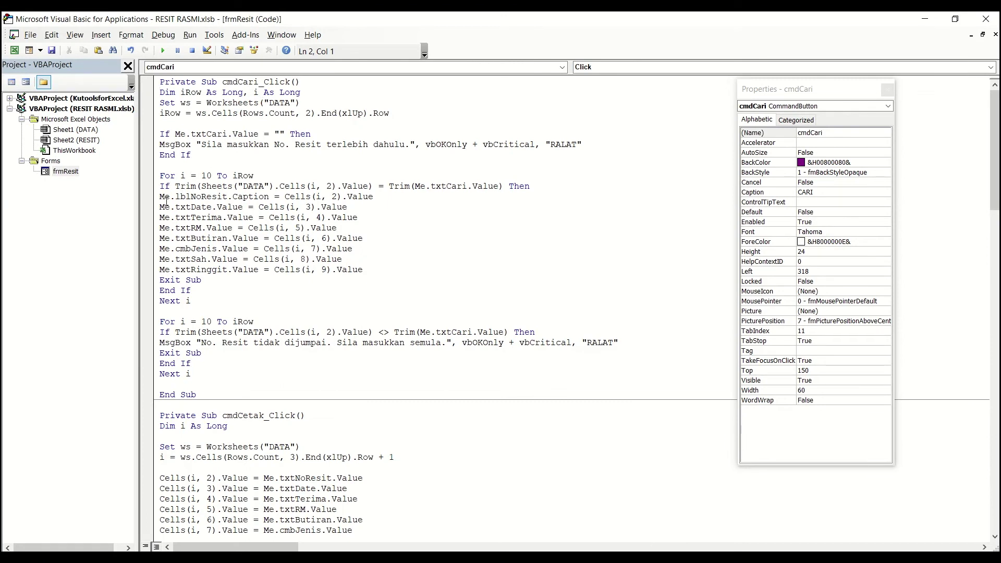
left_click_drag(159, 207, 223, 207)
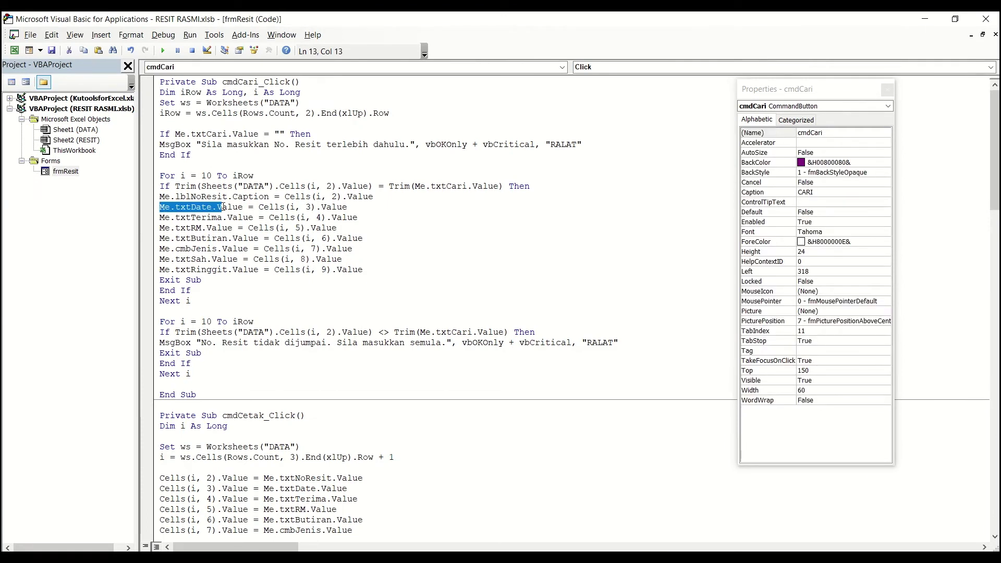
left_click(161, 197)
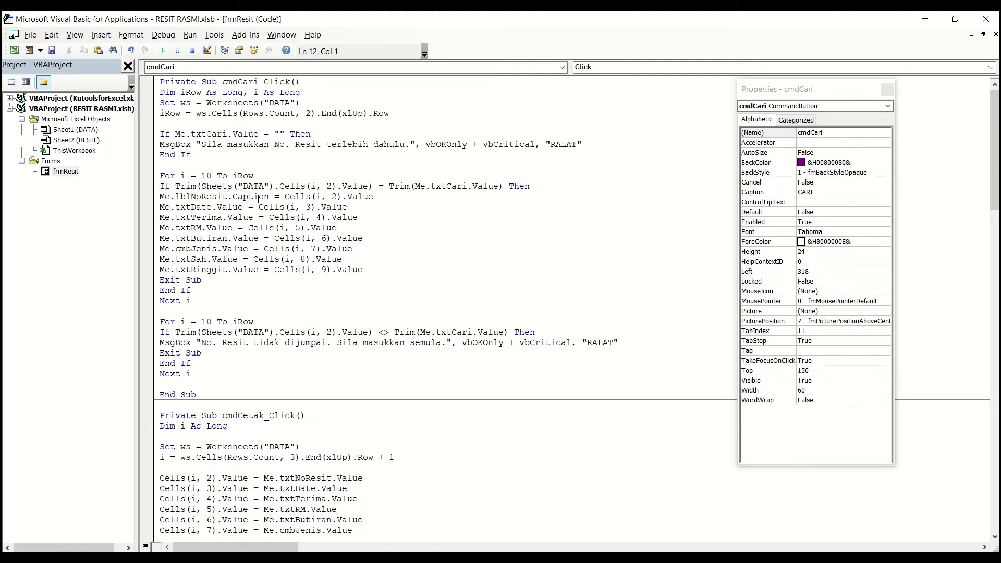
left_click(538, 186)
key("Return")
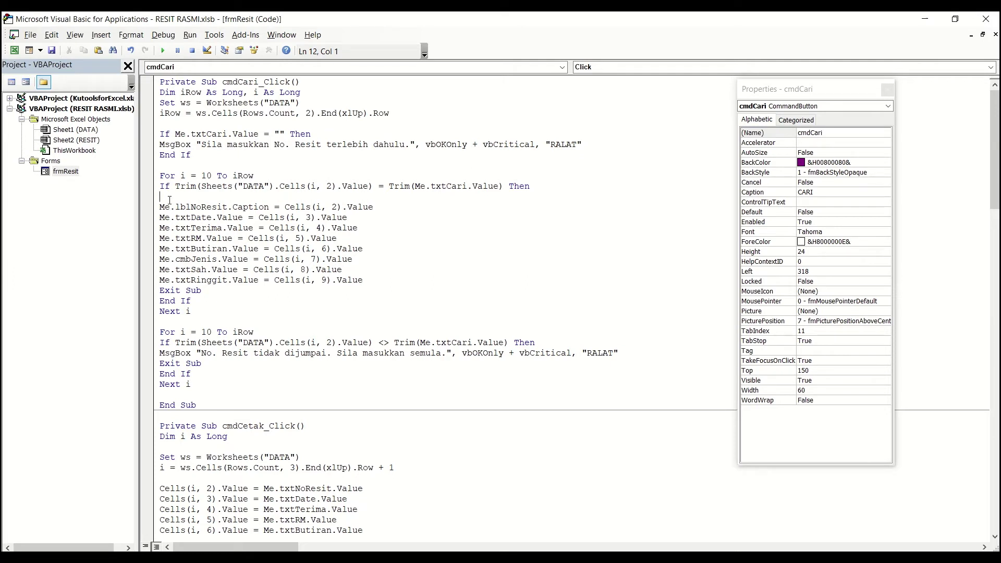
Write Me.txtNoResit.Value = Cells(i, 2).Value on the empty line in the CARI search loop
type("me.txt")
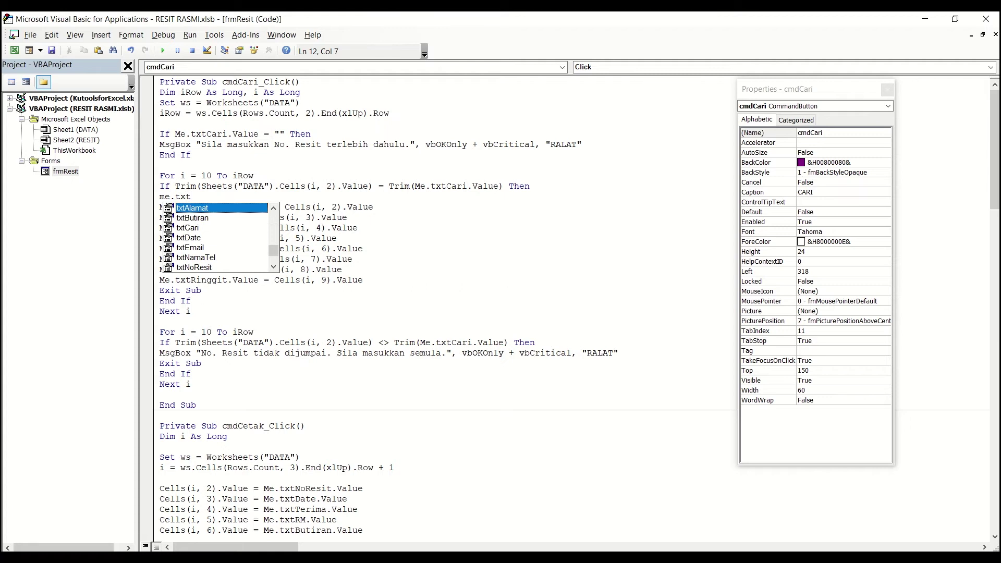
type("noresi")
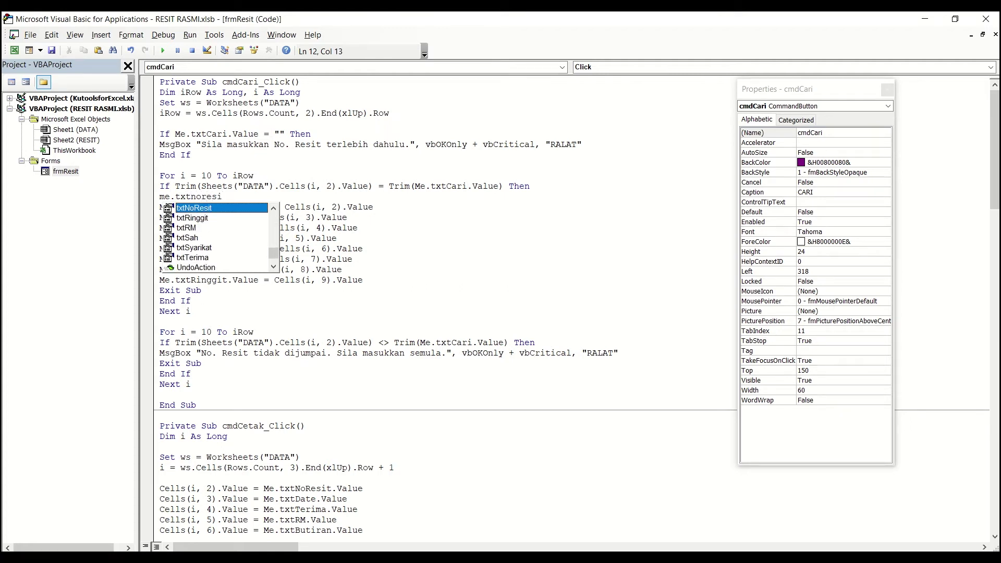
key("Tab")
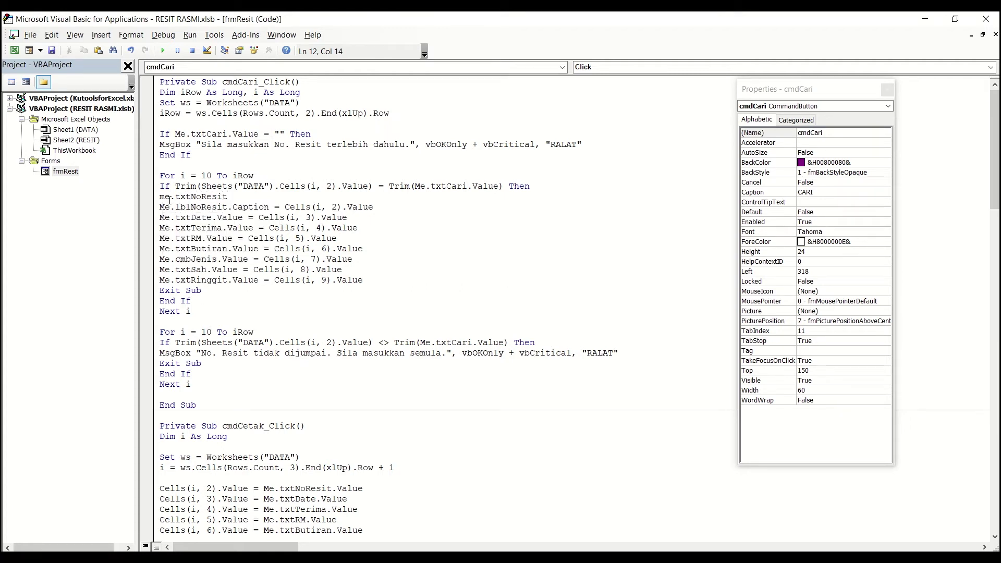
type(".Value = cells(i")
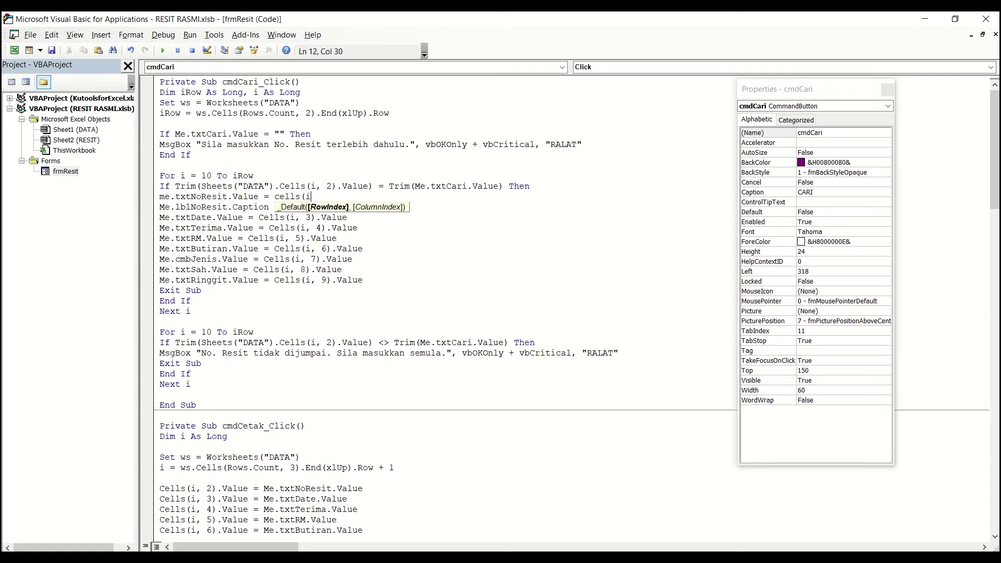
type(",2")
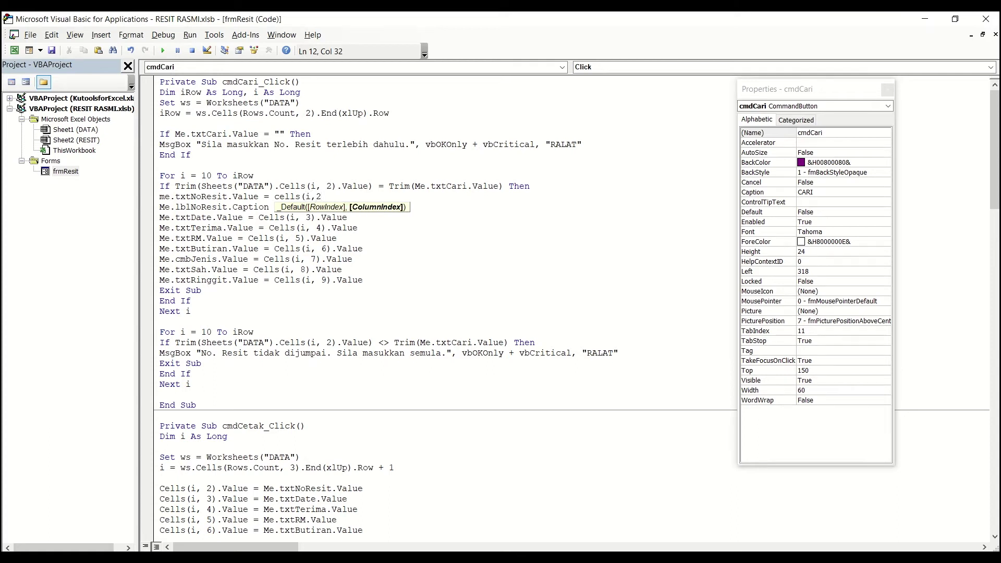
type(")")
type(".Value")
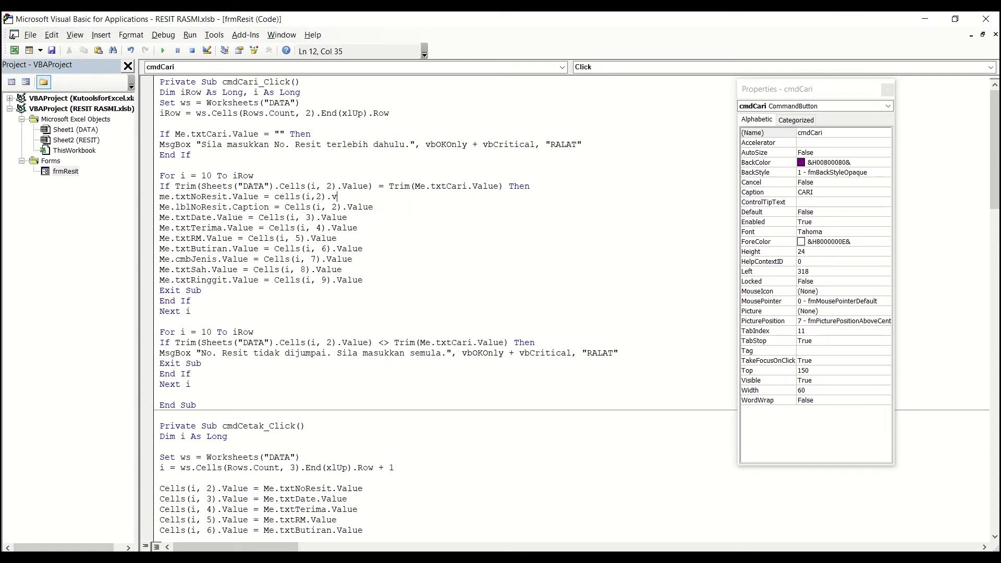
key("Down")
left_click(247, 259)
Add Cells(i, 2).Value = Me.txtNoResit.Value below the lblNoResit caption line in the EDIT button's click code
scroll(251, 308, "down", 7)
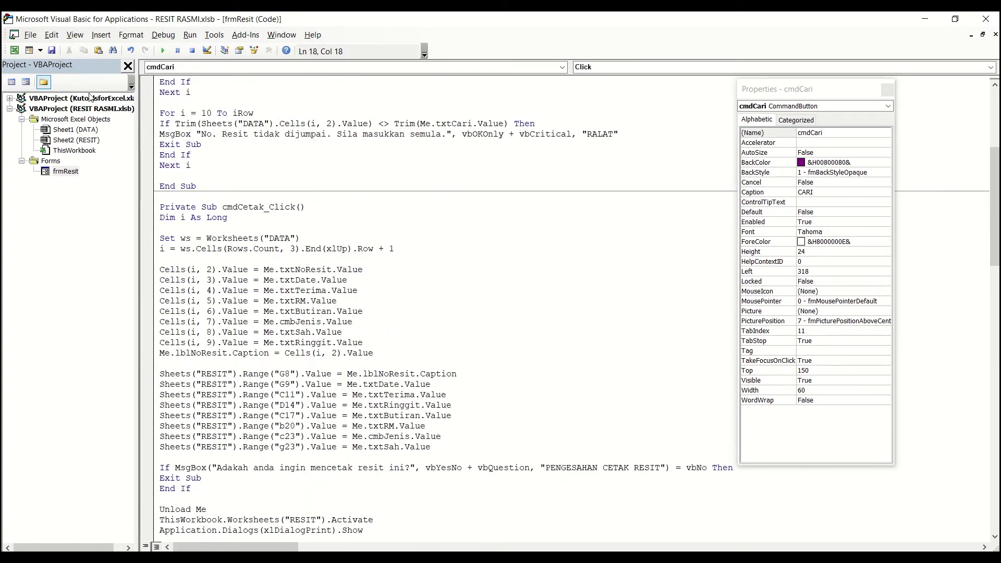
left_click(25, 82)
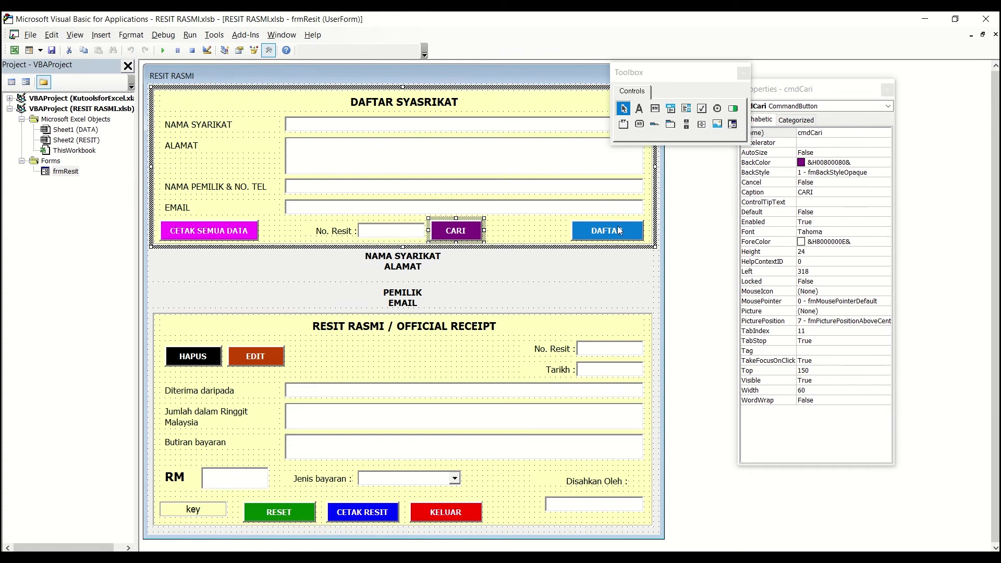
double_click(265, 357)
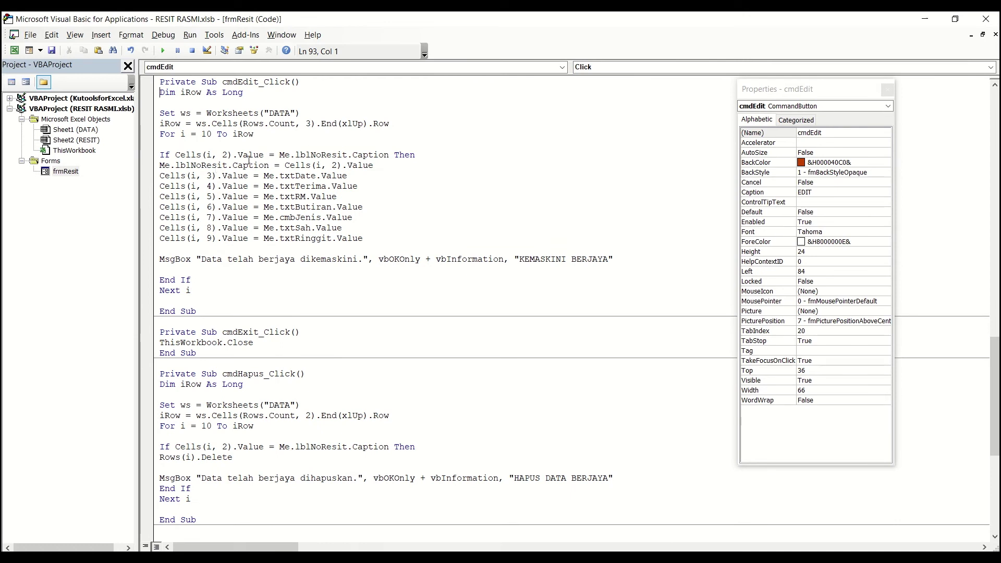
left_click(381, 166)
key("Return")
type("Cells(i, 2).Value = Me.txtNoResit.Value")
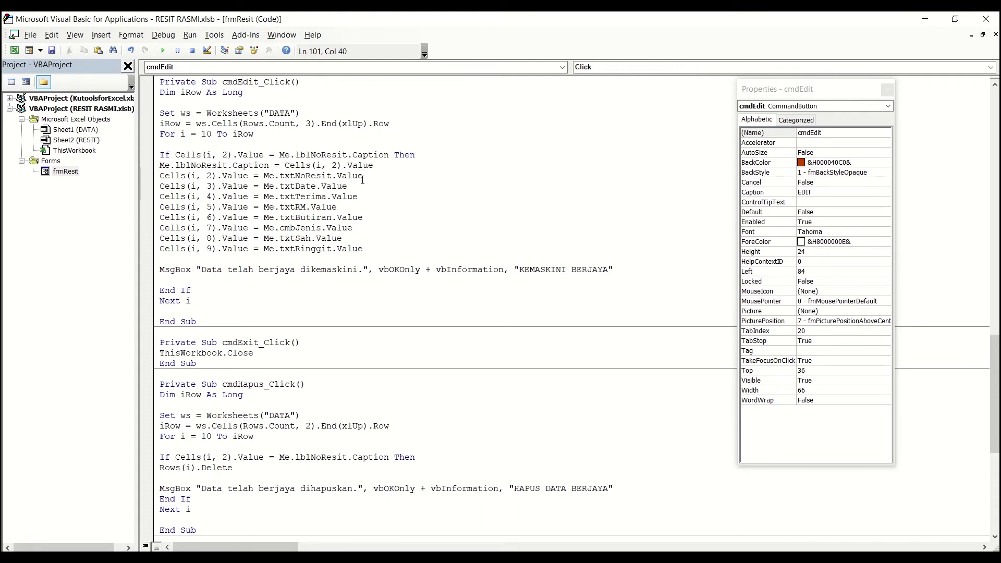
Delete the Cells(i, 2).Value = Me.txtNoResit.Value line from the EDIT button's click code
left_click(372, 192)
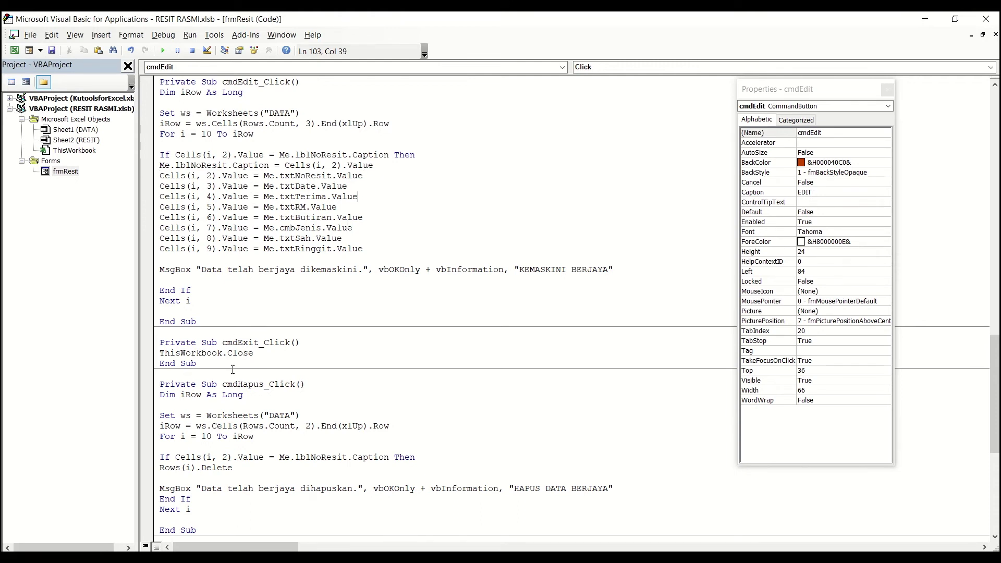
scroll(233, 366, "down", 2)
scroll(233, 366, "down", 1)
scroll(233, 362, "up", 2)
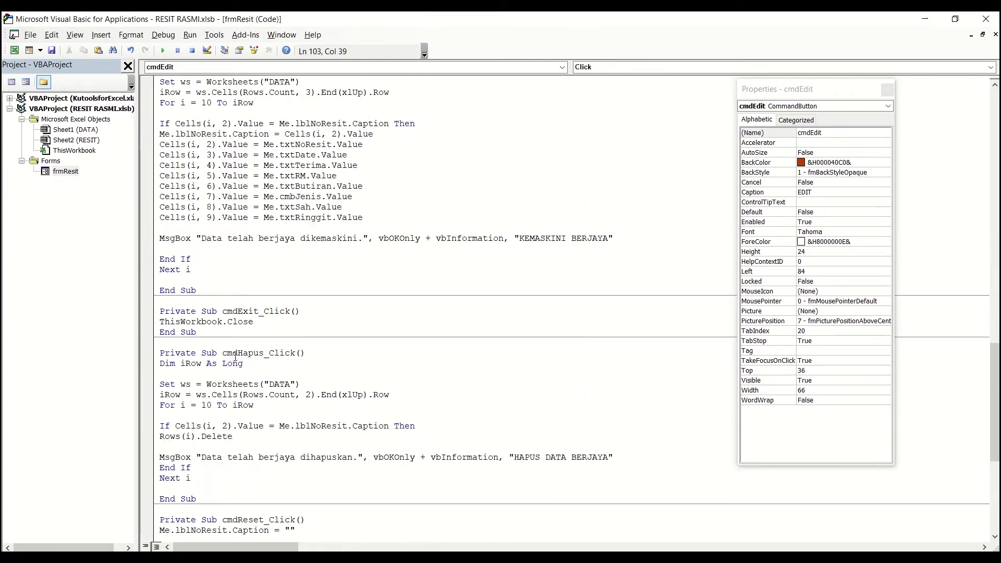
left_click(155, 146)
key("Delete")
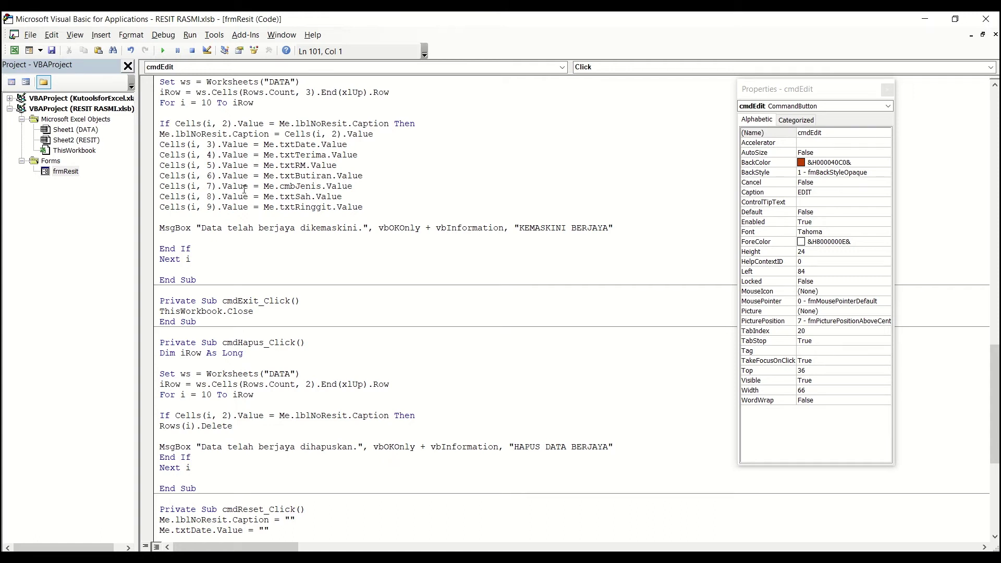
scroll(243, 201, "up", 1)
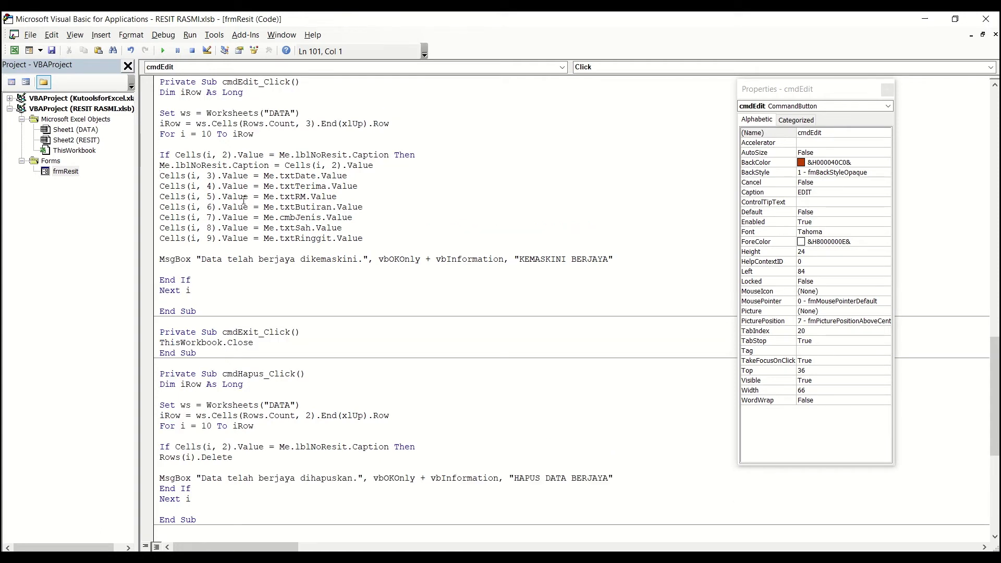
left_click(197, 301)
scroll(264, 197, "down", 1)
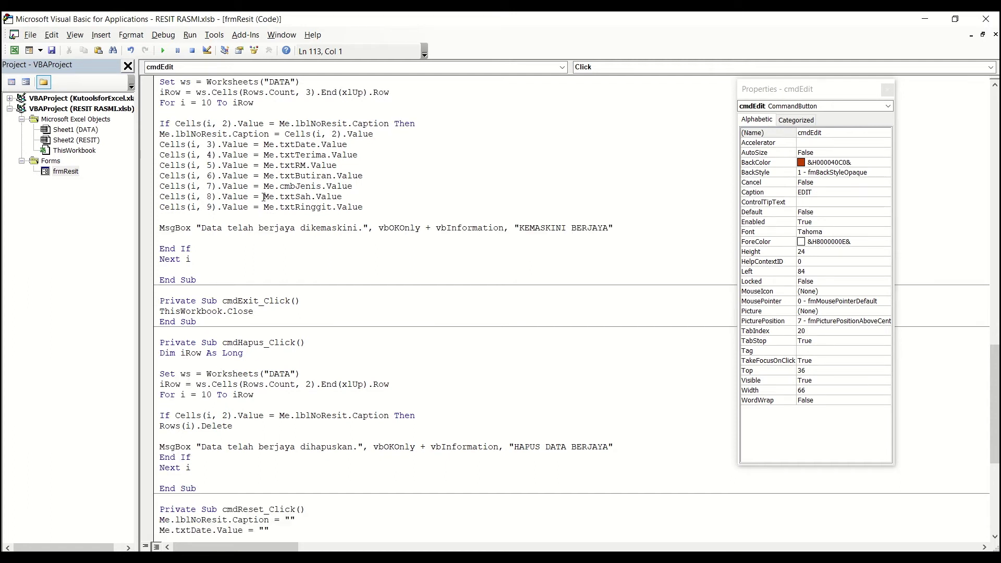
scroll(264, 197, "up", 2)
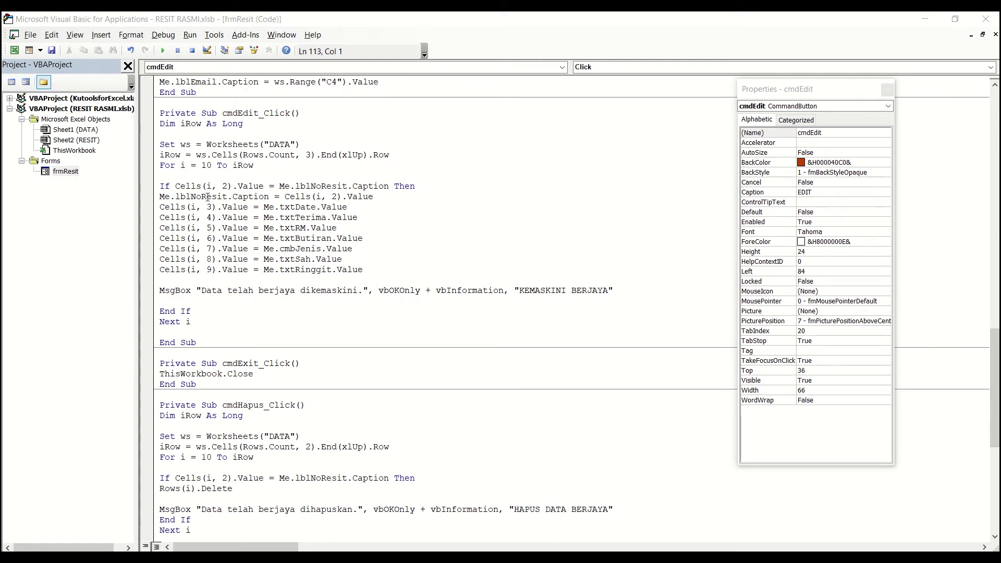
left_click(253, 150)
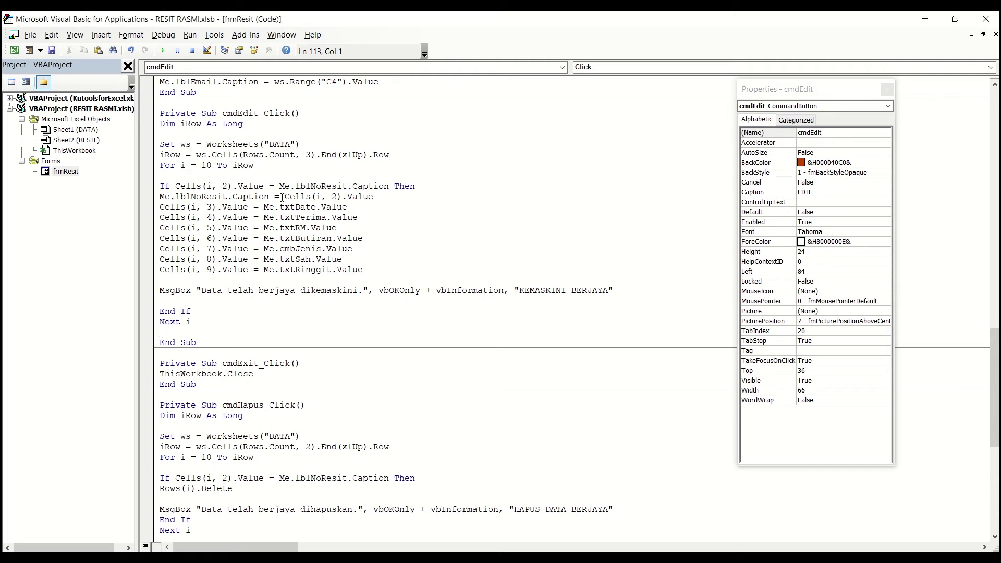
Open the CETAK RESIT button's click code from the form and insert an empty line between frmResit.Show and End Sub
left_click(27, 86)
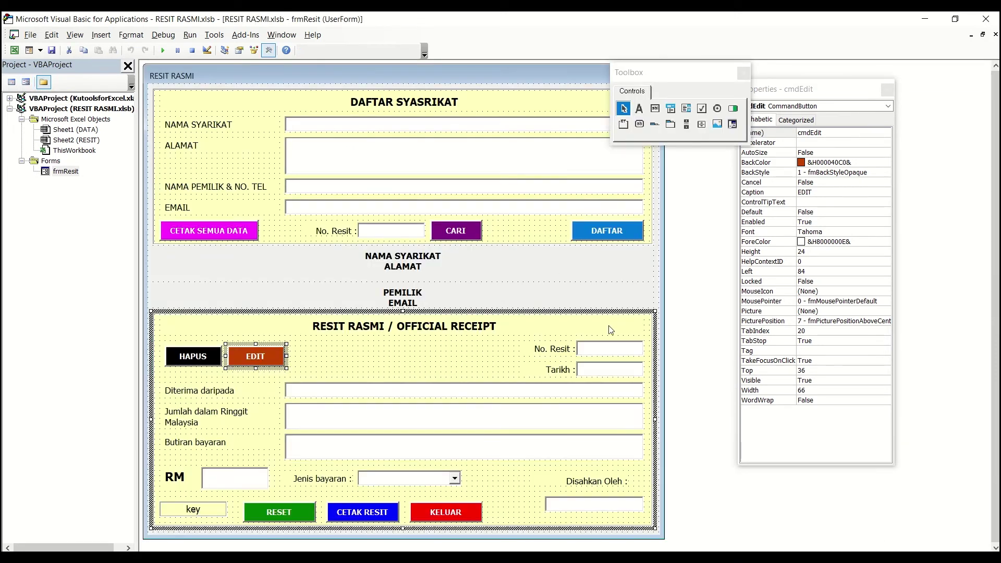
left_click(607, 351)
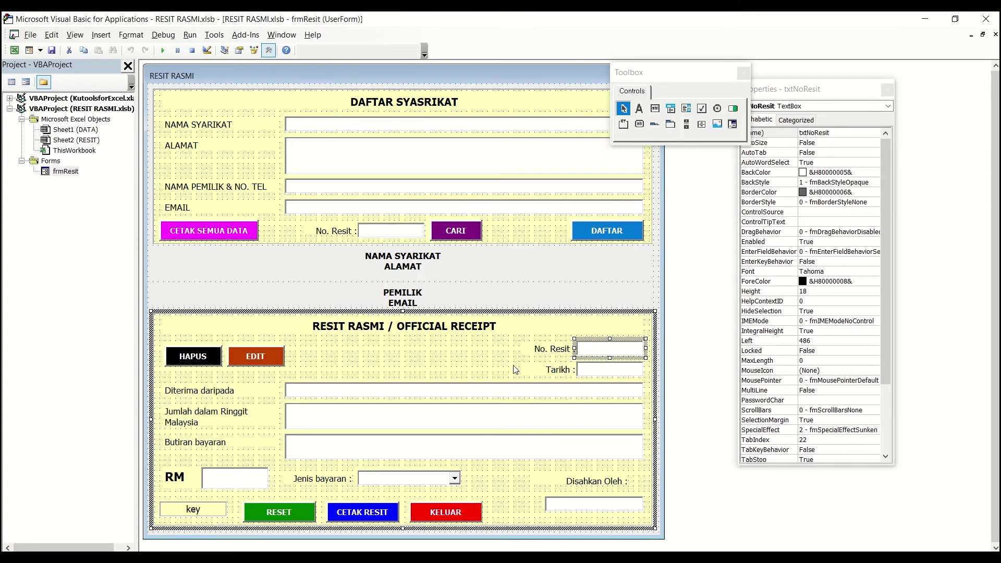
left_click(587, 352)
left_click(386, 517)
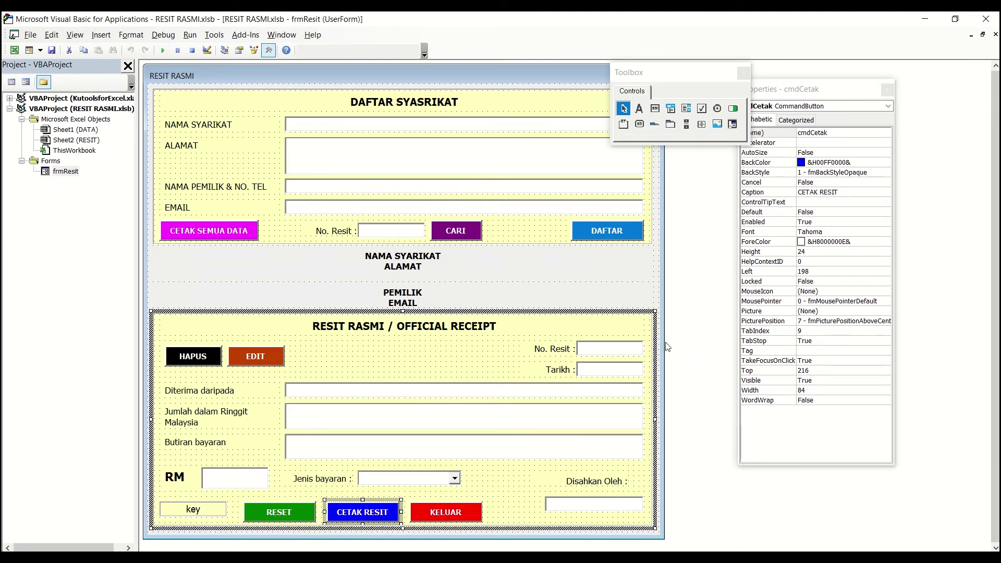
double_click(381, 516)
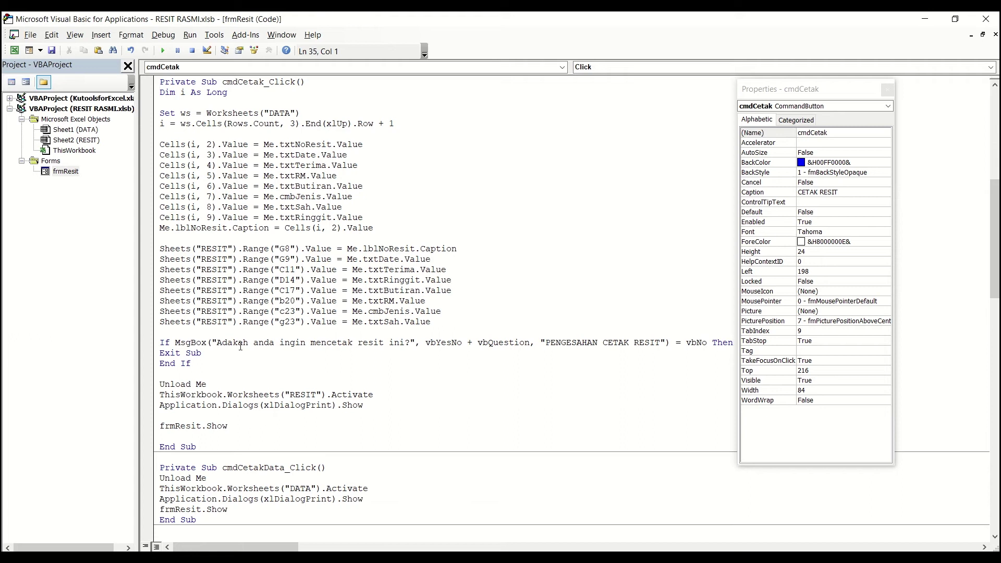
scroll(260, 289, "up", 1)
scroll(237, 407, "down", 1)
left_click(391, 434)
key("Return")
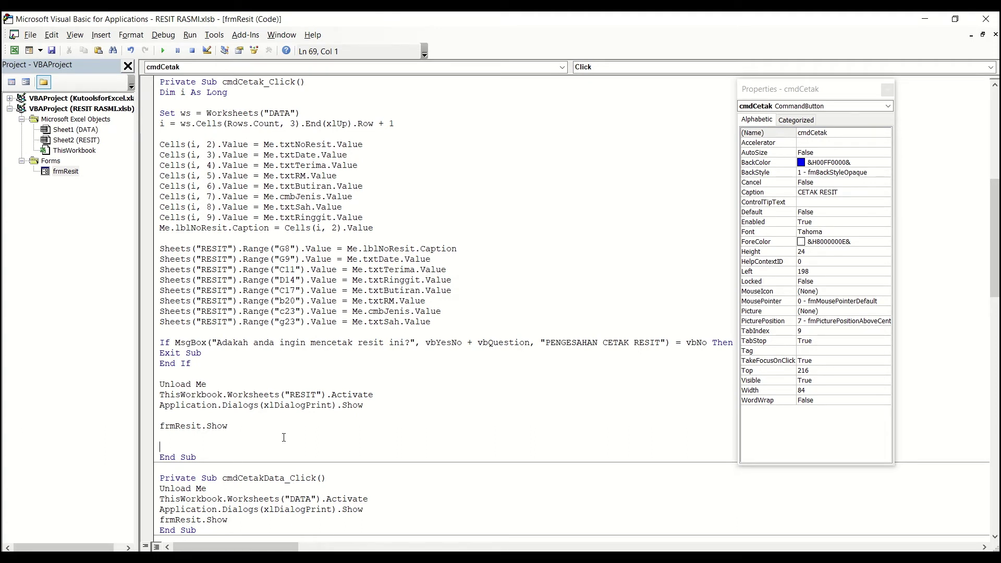
Write Me.txtNoResit.Enabled = False as the last statement of the CETAK RESIT click code, followed by an empty line
type("me.")
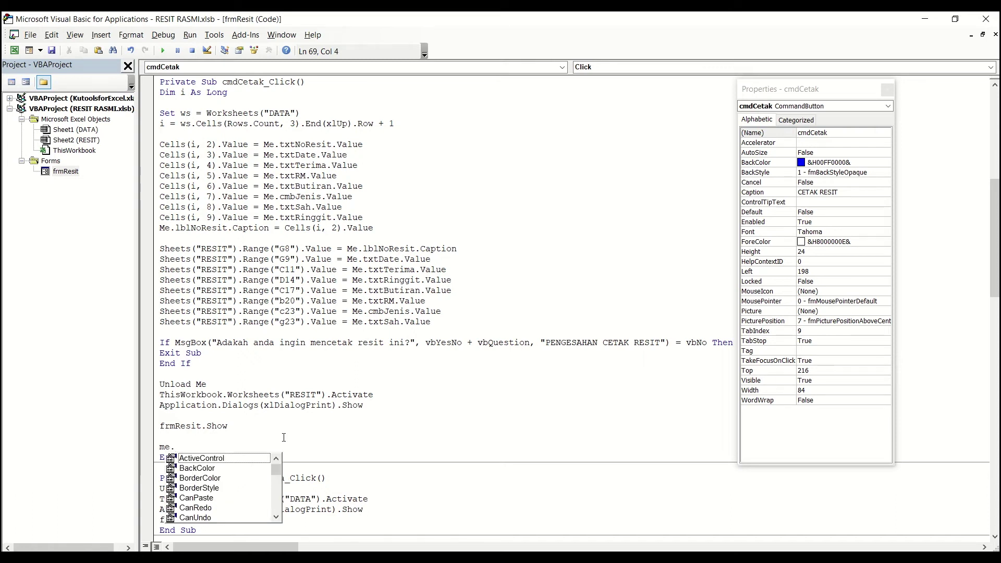
type("txt")
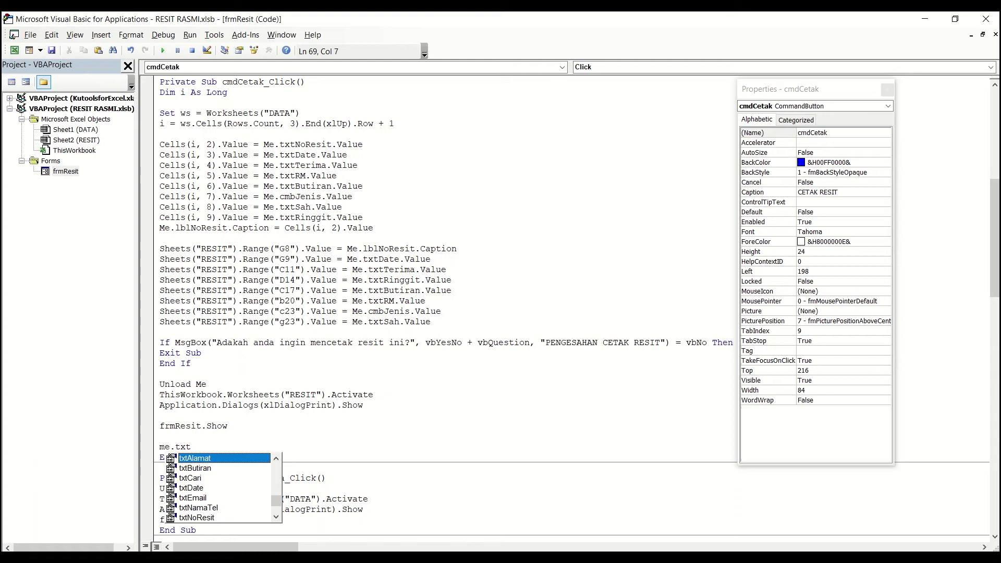
type("nb")
key("BackSpace")
type("ore")
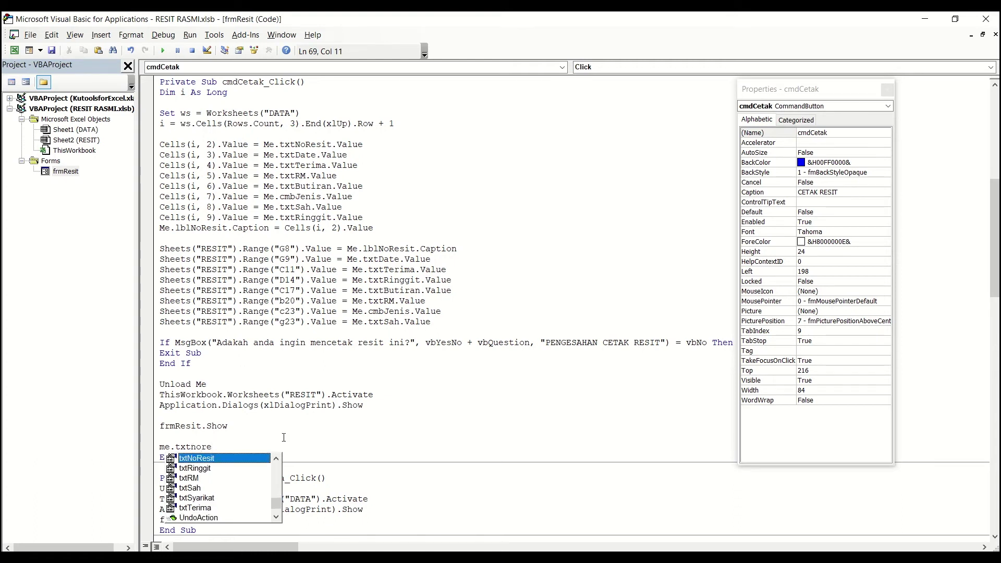
key("Tab")
type(".e")
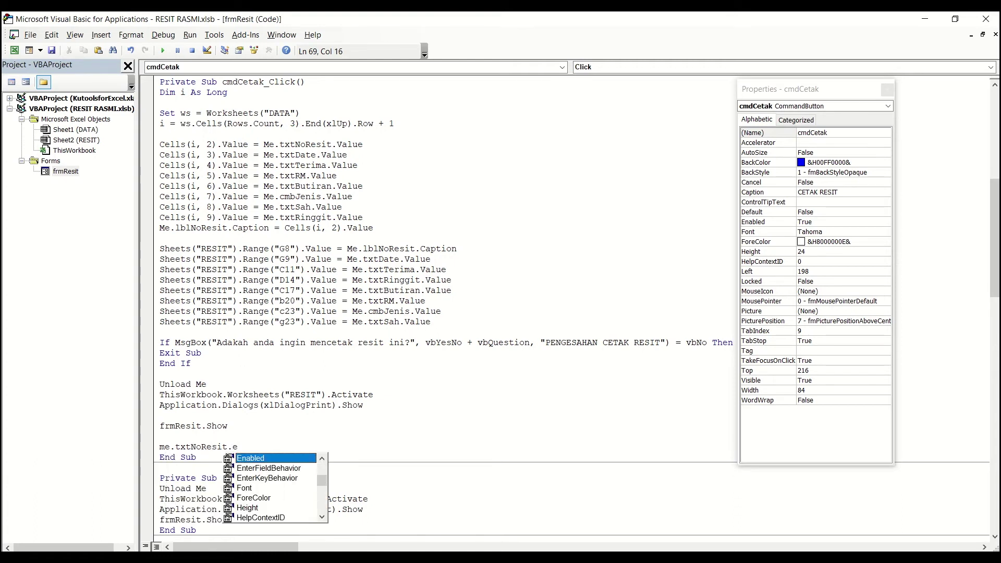
key("Tab")
type("=false")
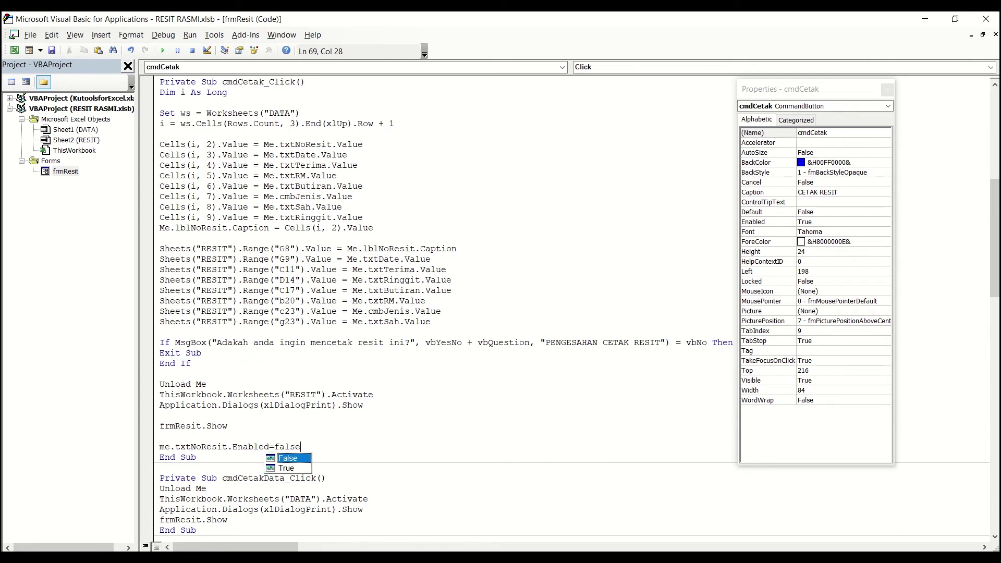
key("Return")
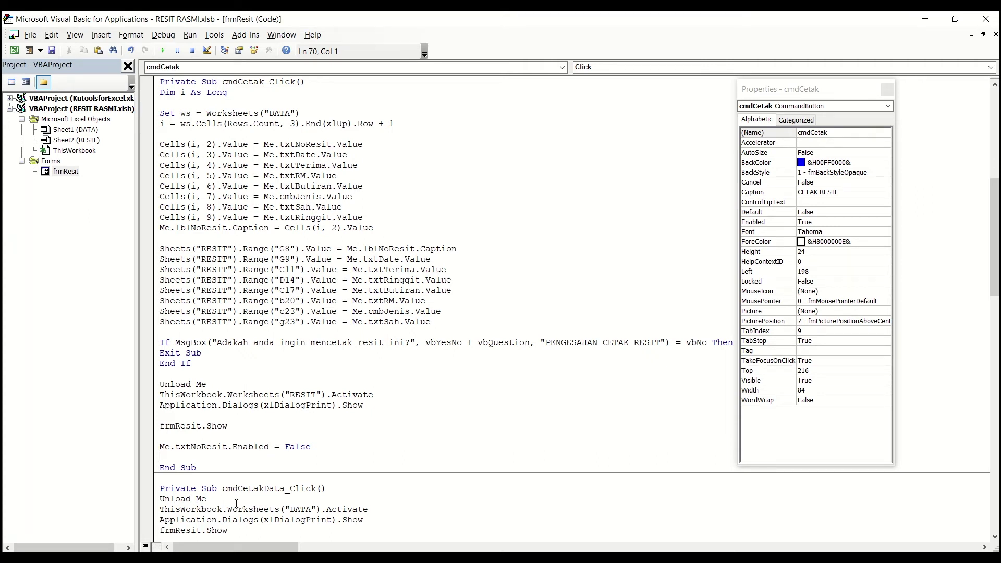
Copy the Me.txtNoResit.Enabled = False line to the end of the CARI button's click code, below the last Next i
scroll(236, 504, "down", 1)
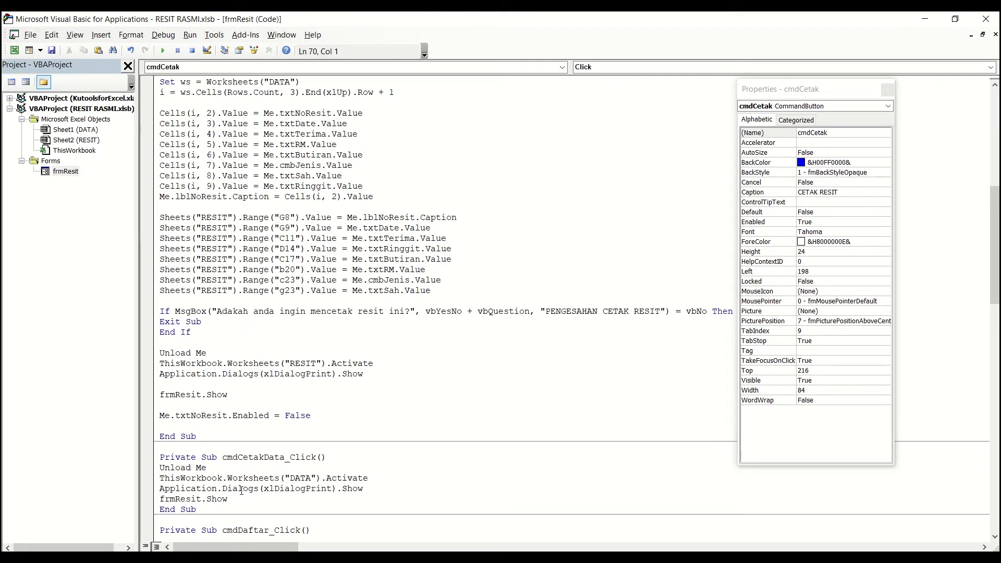
left_click(154, 420)
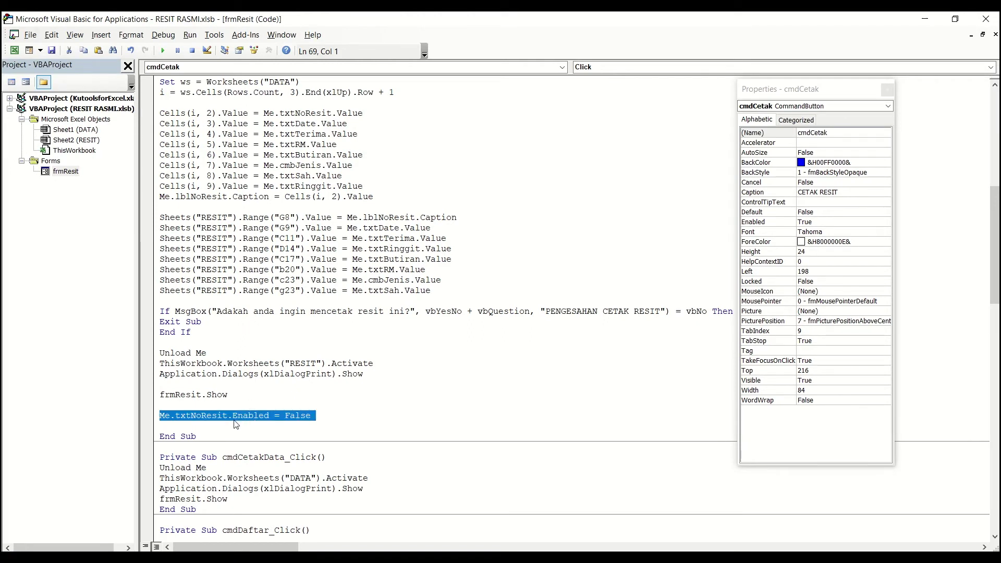
left_click(269, 443)
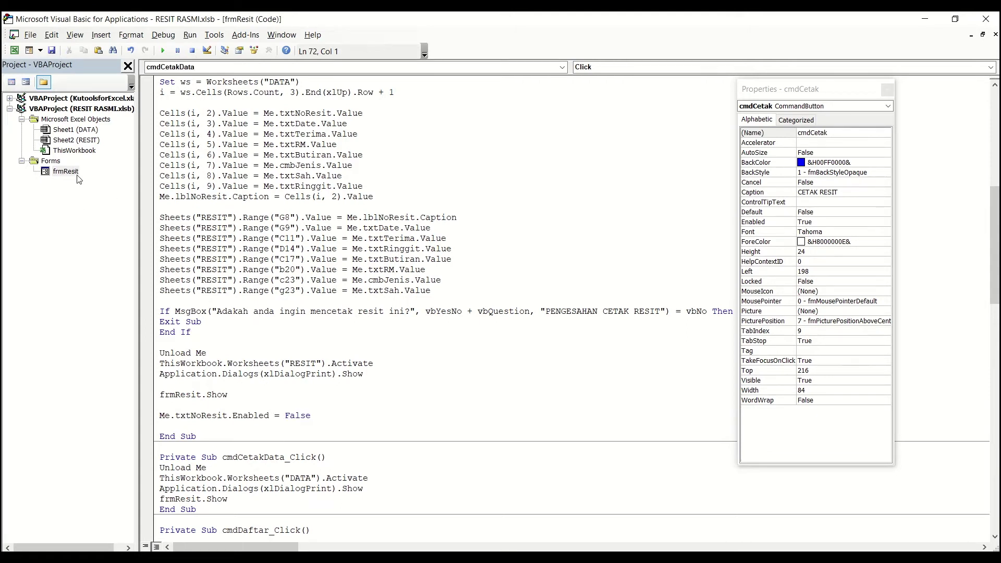
left_click(27, 83)
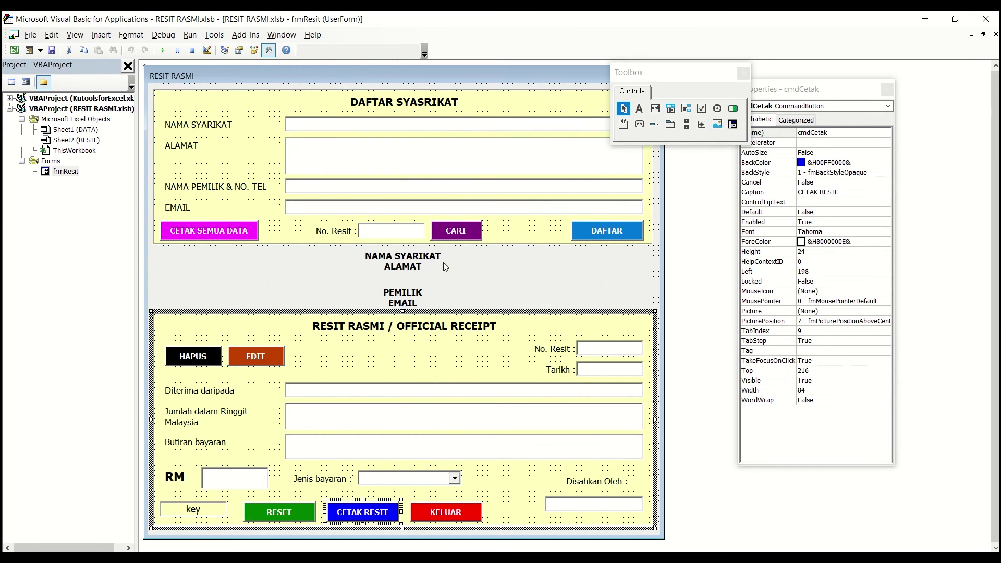
left_click(390, 233)
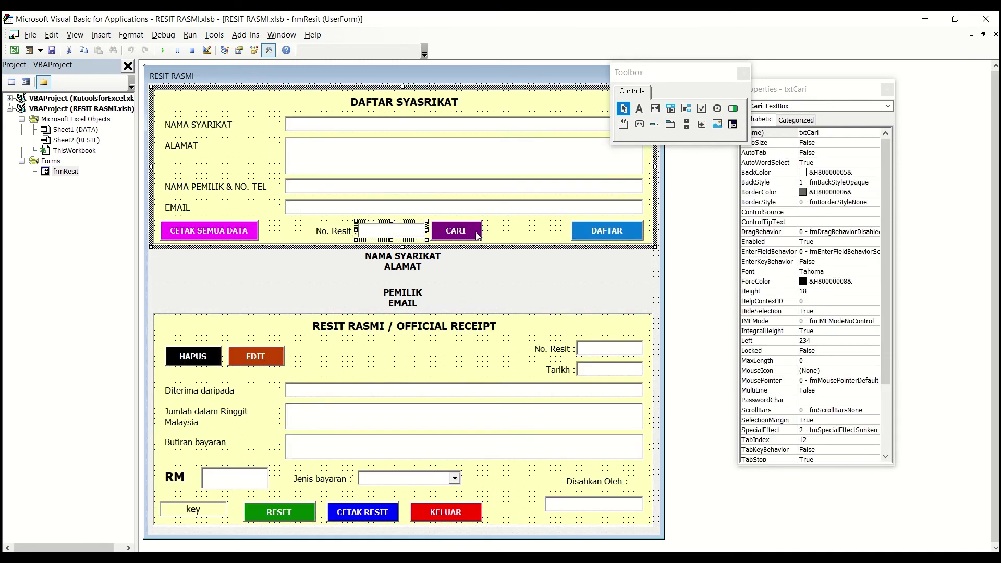
double_click(455, 235)
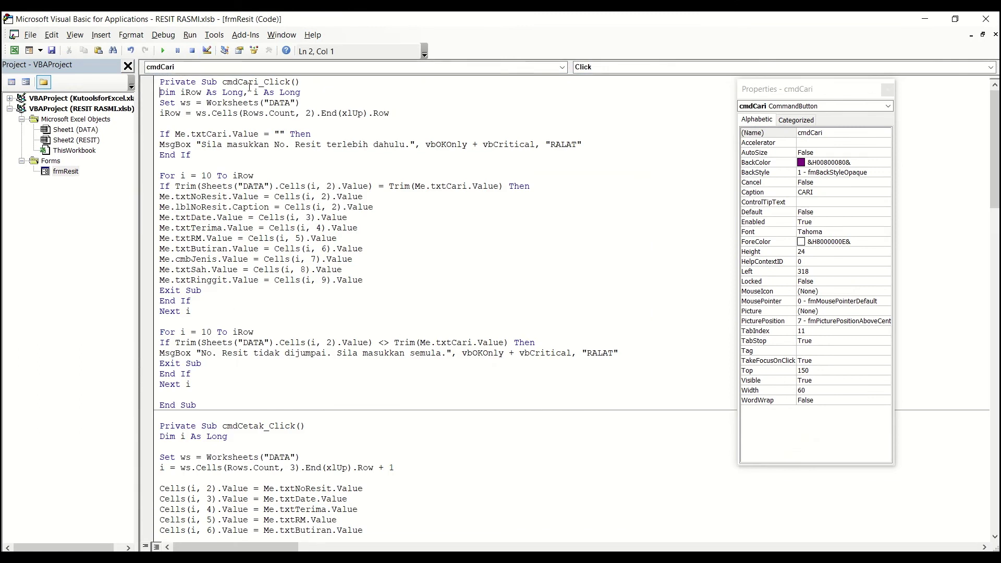
left_click(186, 394)
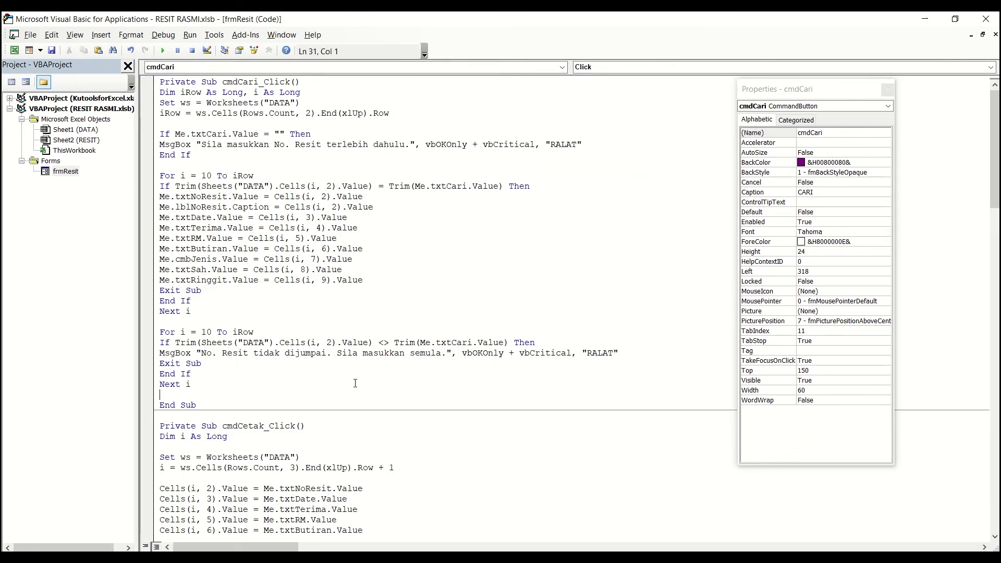
key("Return")
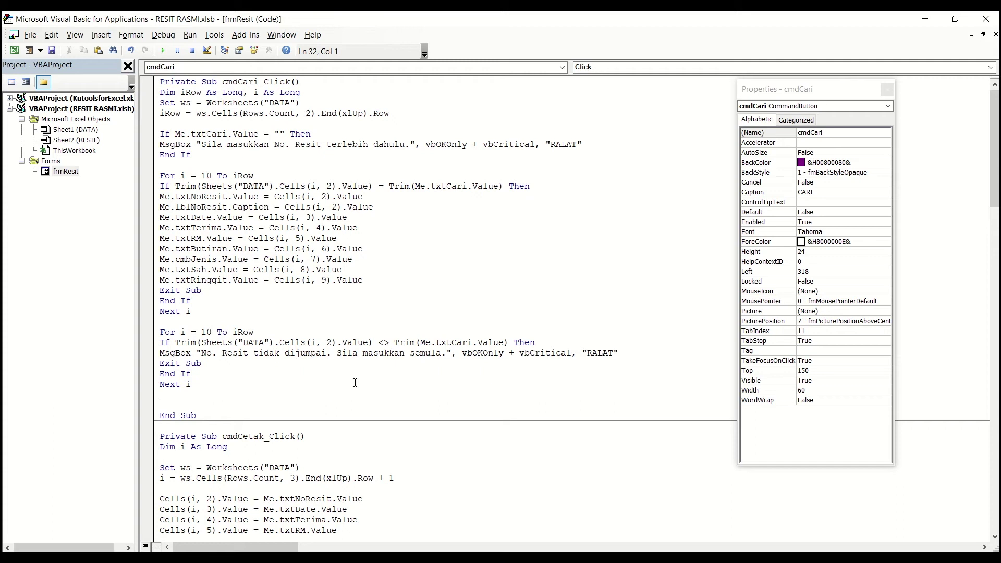
type("Me.txtNoResit.Enabled = False")
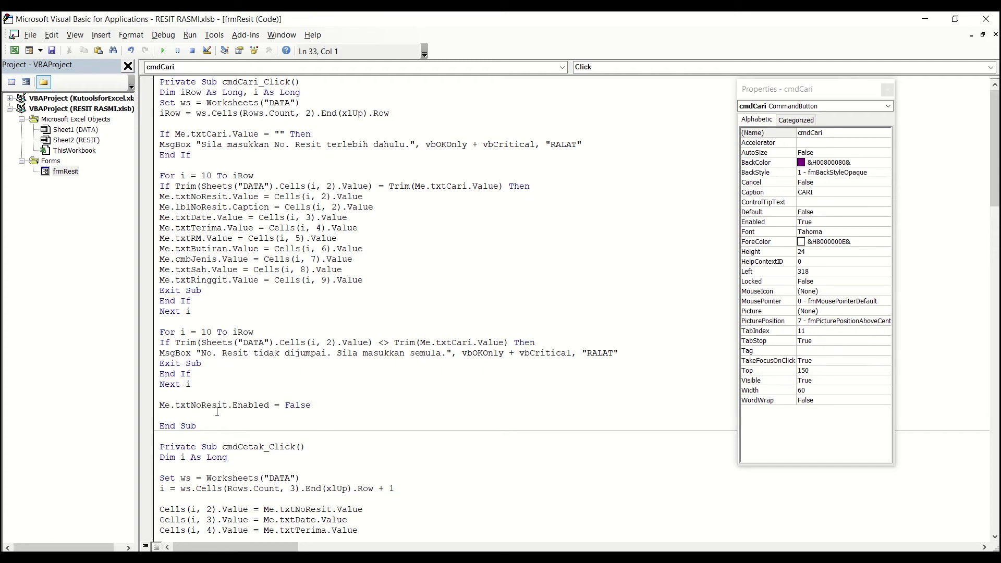
Add Me.txtNoResit.Enabled = False at the end of the RESET button's click code, separated by an empty line
left_click(26, 81)
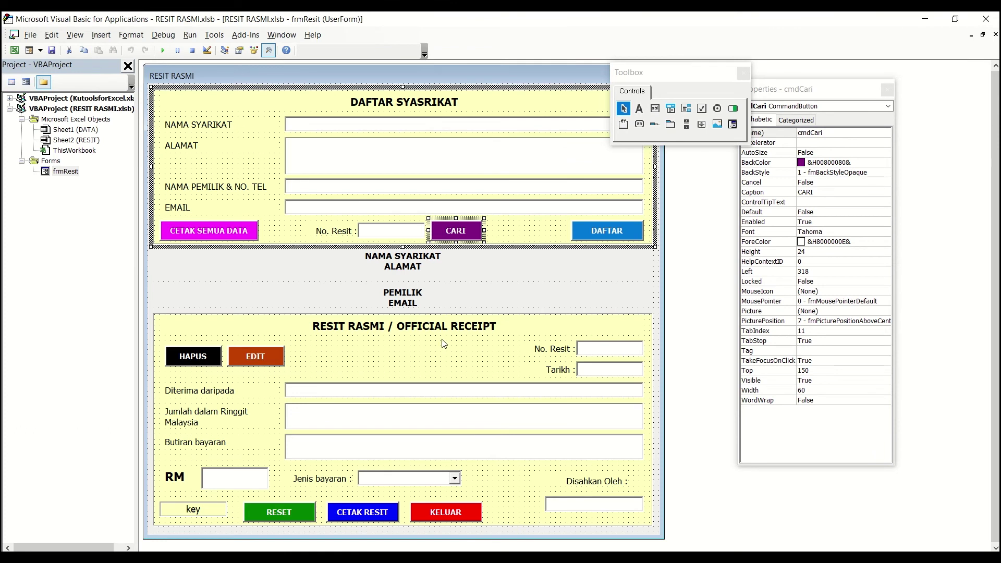
double_click(293, 514)
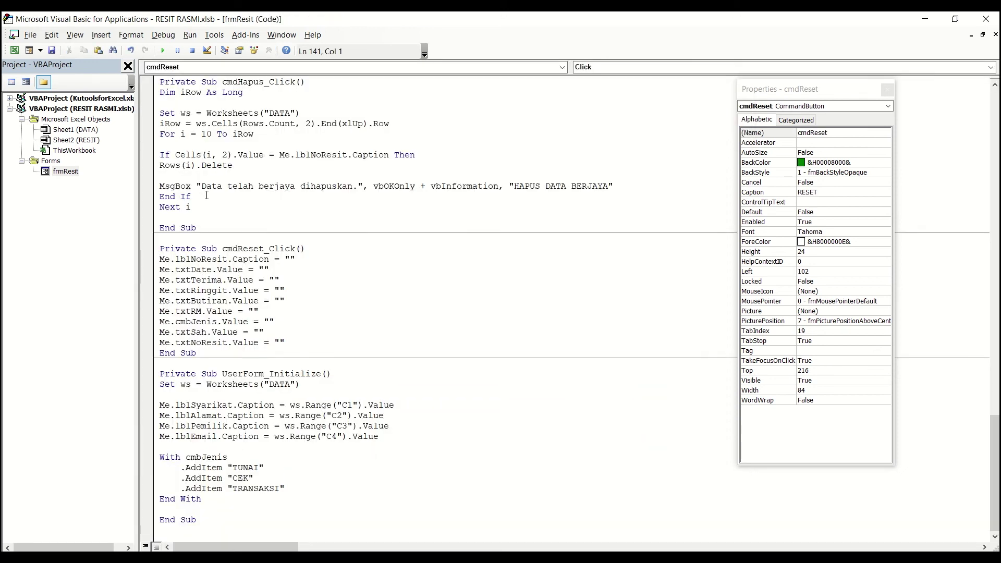
left_click(315, 342)
key("Return")
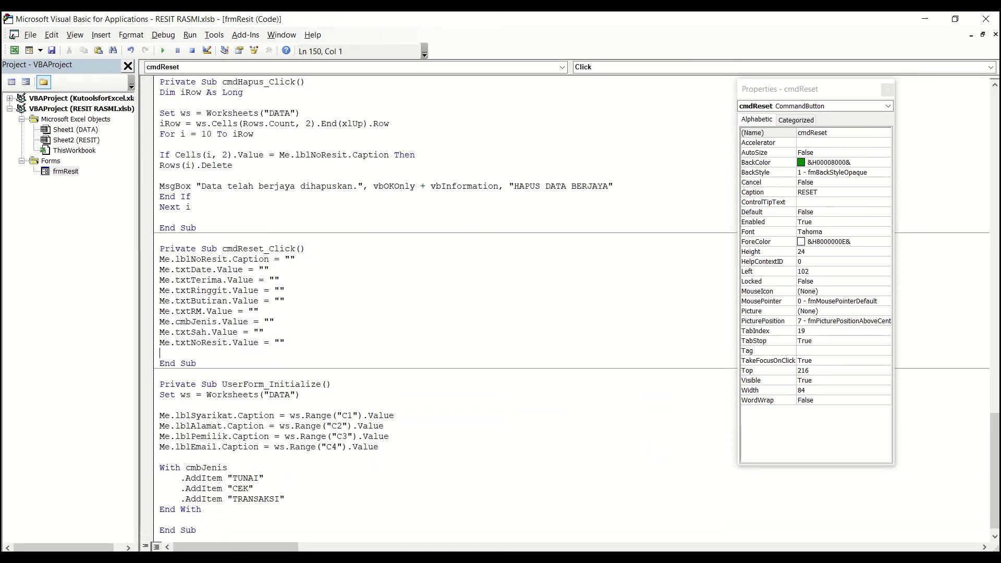
key("Return")
type("Me.txtNoResit.Enabled = False")
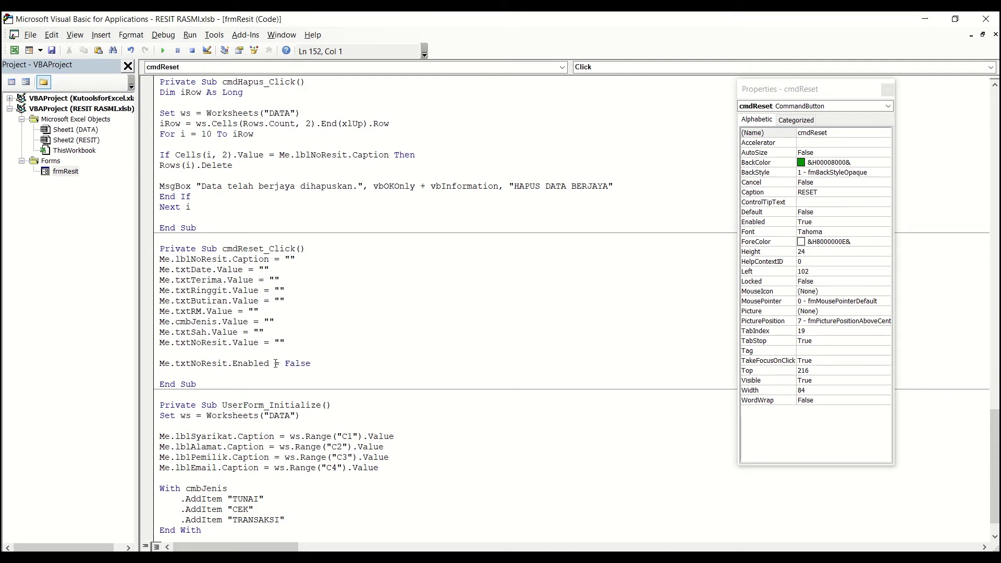
Set Me.txtNoResit.Enabled to True in the RESET button's click code and run the form
double_click(292, 363)
type("true")
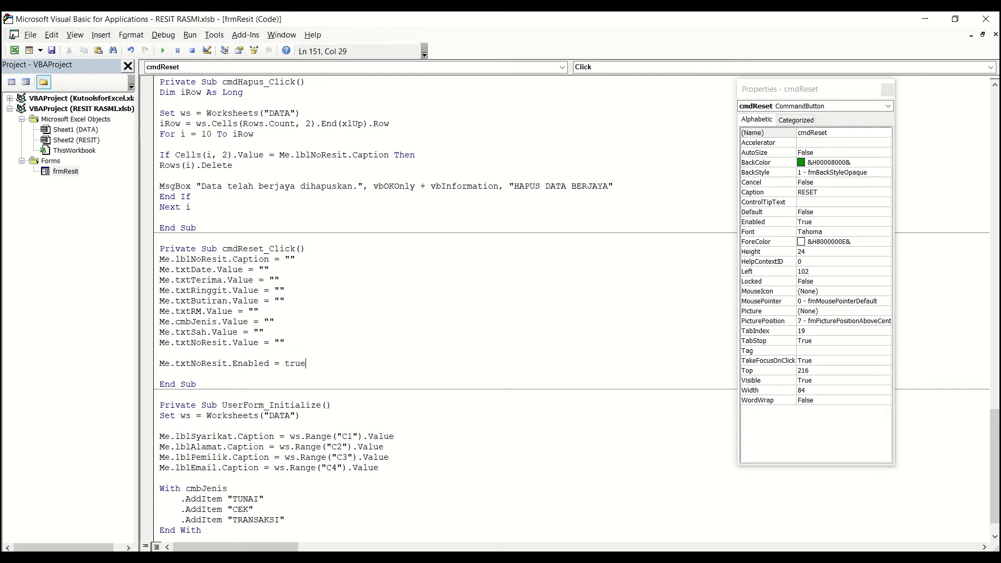
key("F5")
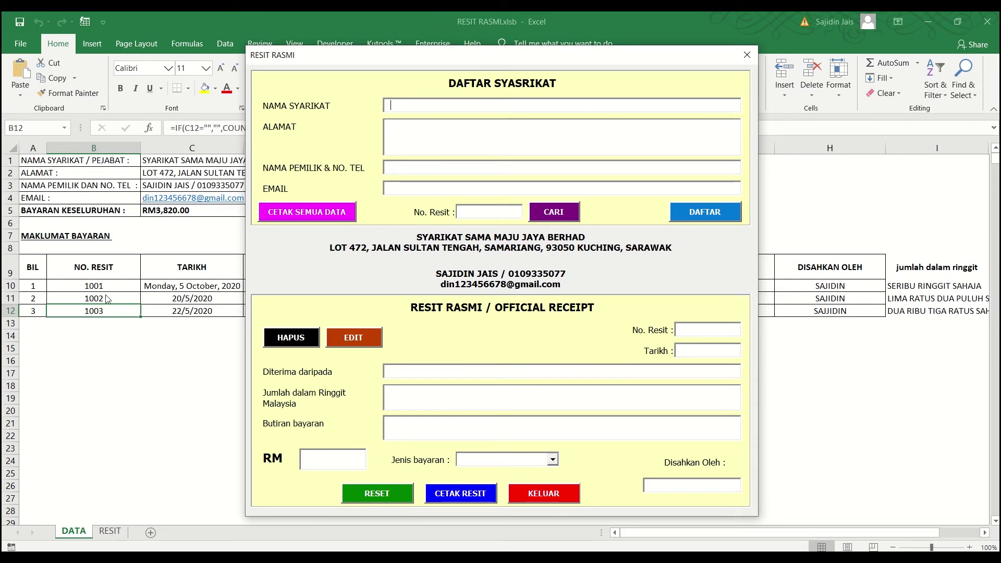
Enter receipt number 1004 and the date 22/5/2020 in the official receipt section of the form
left_click(491, 208)
type("1004")
left_click(729, 349)
type("22/5/2020")
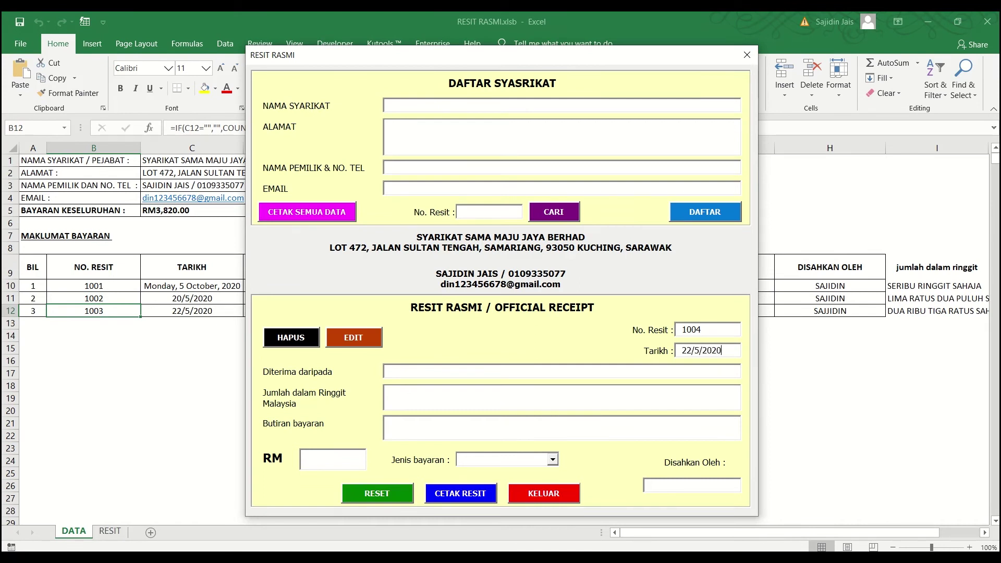
Enter the payer's name in capitals, the amount in words SERIBU DUA RATUS SAHAJA and the payment details YURAN BULANAN BAGI BULAN MEI
left_click(408, 369)
type("jagindas")
key("BackSpace")
key("BackSpace")
key("BackSpace")
key("BackSpace")
key("BackSpace")
key("BackSpace")
key("BackSpace")
key("BackSpace")
type("JAGINDAS")
left_click(387, 398)
type("SERIBU DUA RATUS SAHAJA")
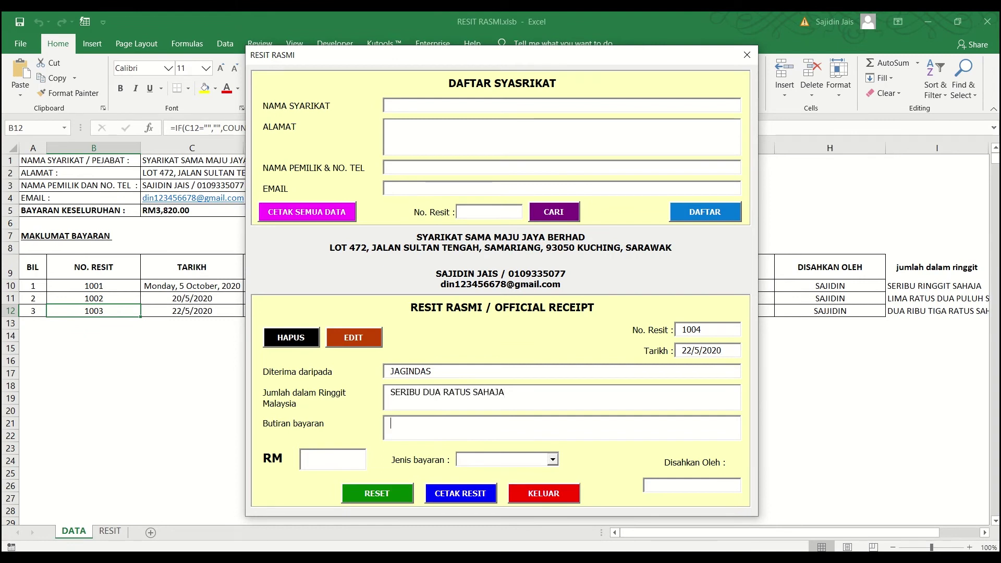
type("YURAN BULANAN BAGI BULAN MEI")
Set the RM amount to 1200 and the payment type to CEK, and enter the approver's name
left_click(332, 460)
type("1200")
left_click(553, 459)
left_click(495, 483)
left_click(691, 485)
type("SAJIDIN")
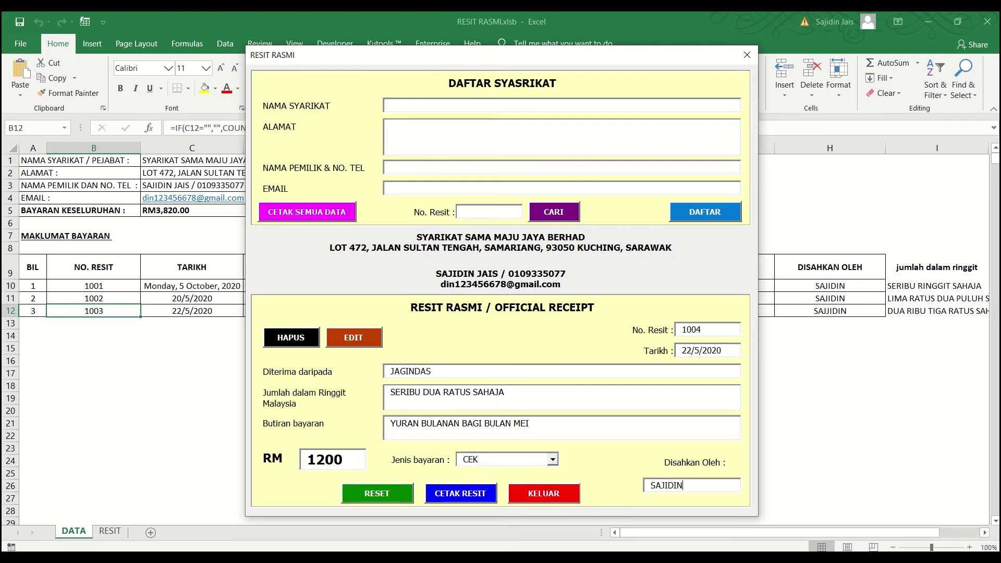
Submit receipt 1004 with CETAK RESIT, confirm printing, check its print preview and close the form
left_click(465, 498)
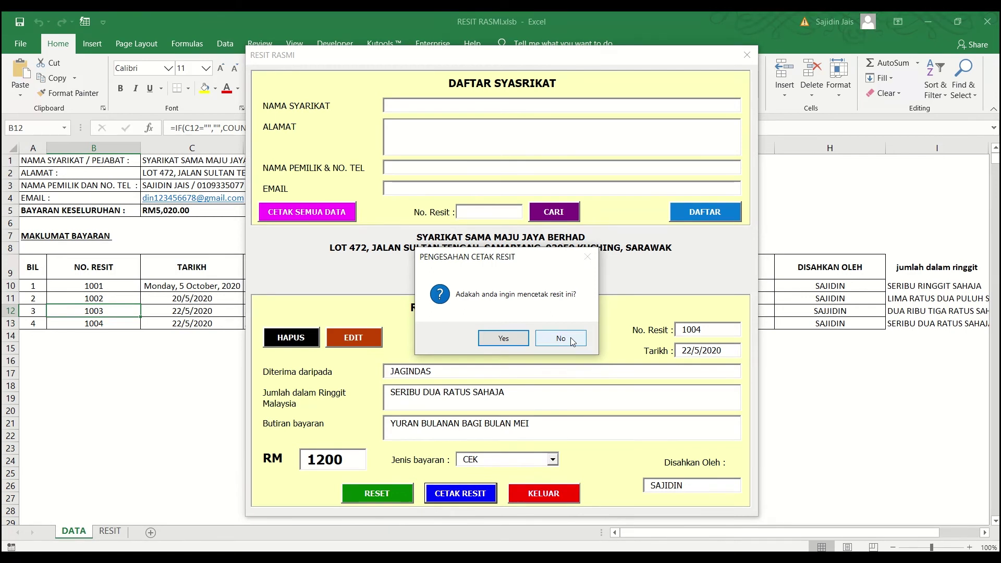
left_click(504, 339)
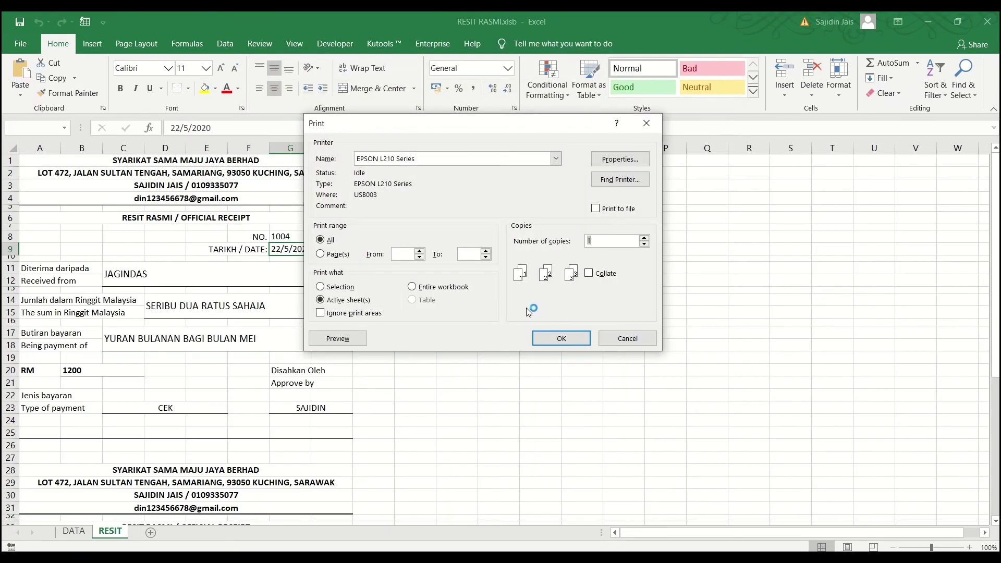
left_click(337, 339)
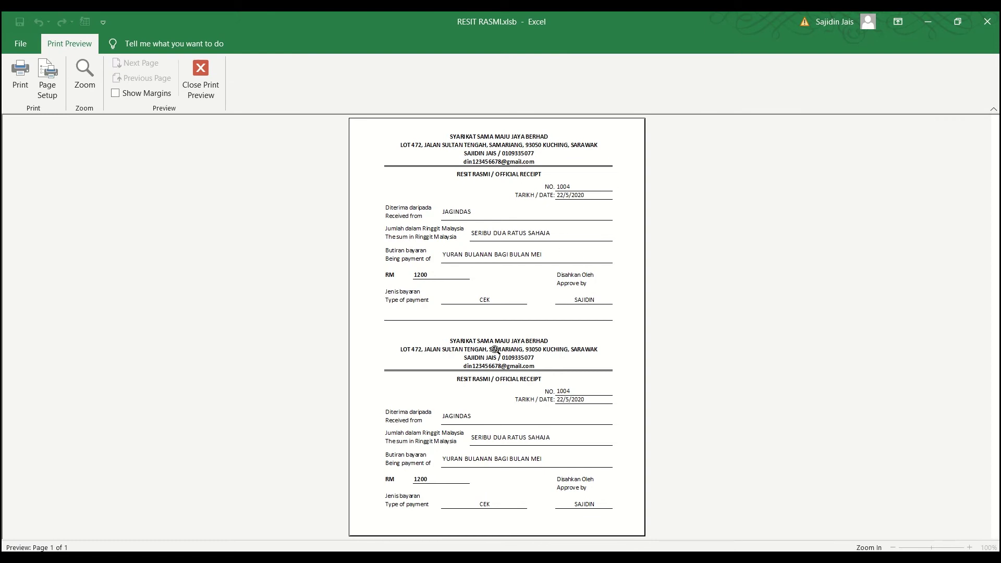
left_click(201, 73)
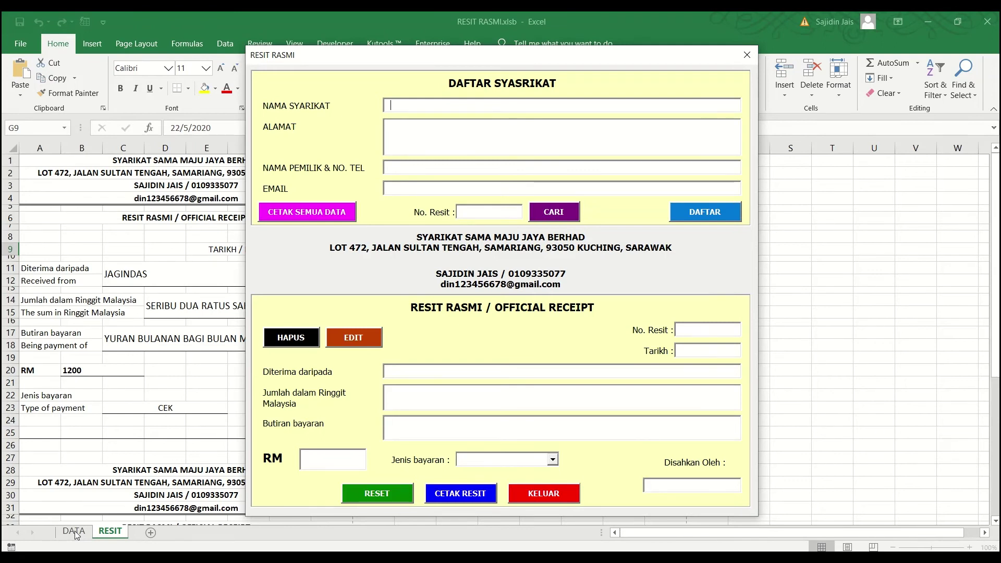
left_click(747, 55)
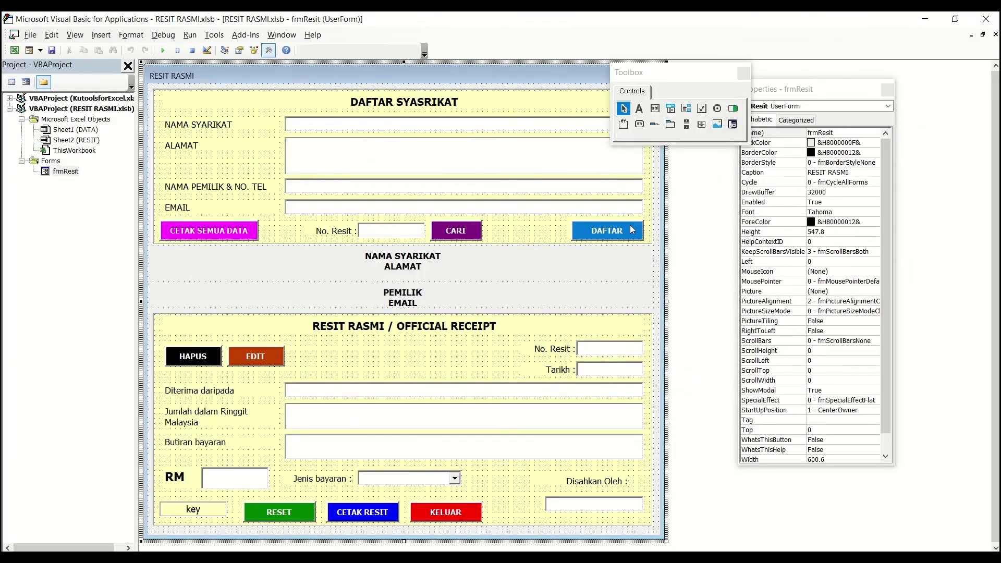
Add the statement ThisWorkbook.Worksheets("DATA").Activate on the empty line below frmResit.Show in the CETAK RESIT button's click code
double_click(377, 508)
scroll(224, 362, "down", 2)
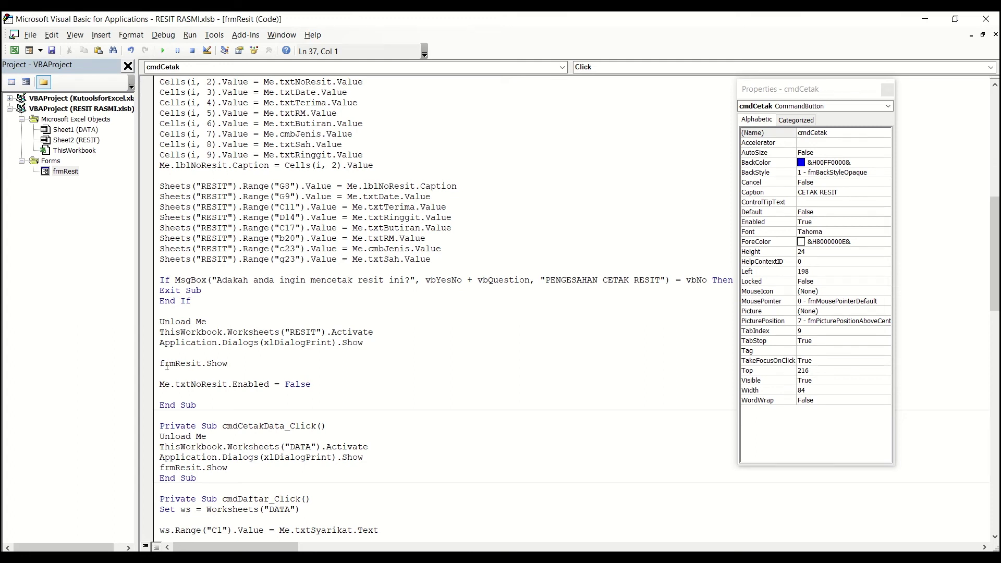
scroll(229, 173, "up", 2)
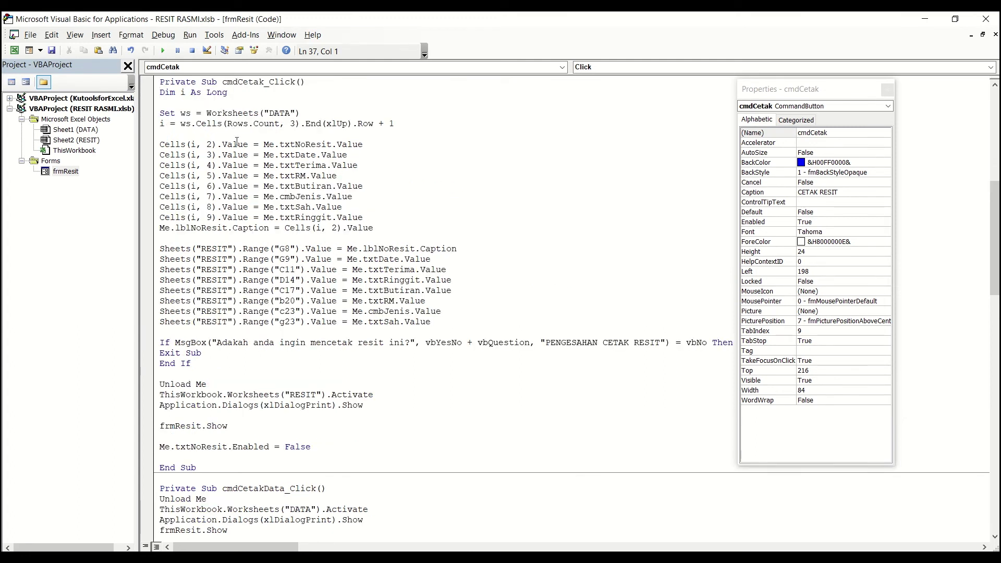
scroll(188, 427, "down", 1)
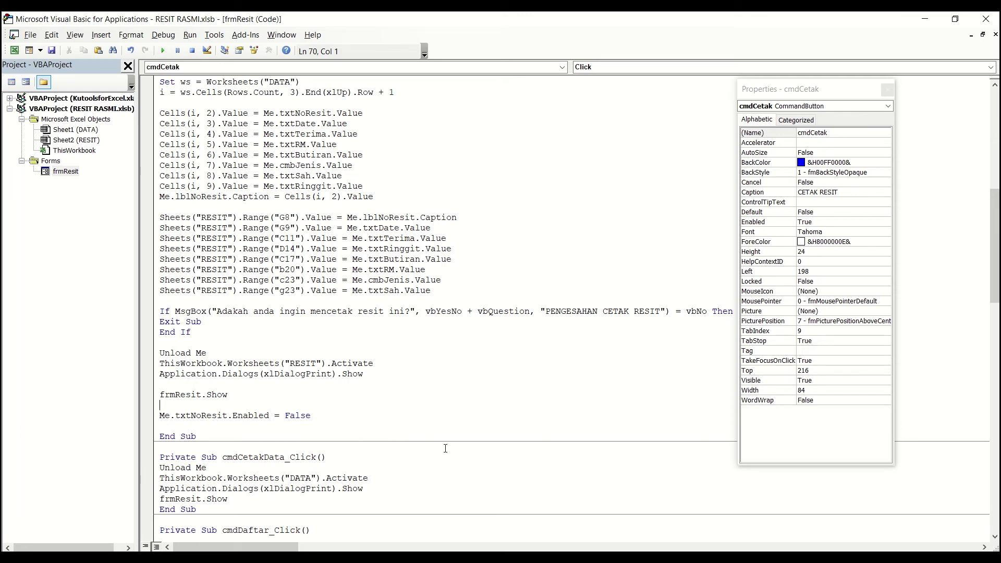
type("THISWORBOOK.WORKS")
key("BackSpace")
key("BackSpace")
key("BackSpace")
key("BackSpace")
key("BackSpace")
key("BackSpace")
key("BackSpace")
key("BackSpace")
key("BackSpace")
key("BackSpace")
type("KBOOK.")
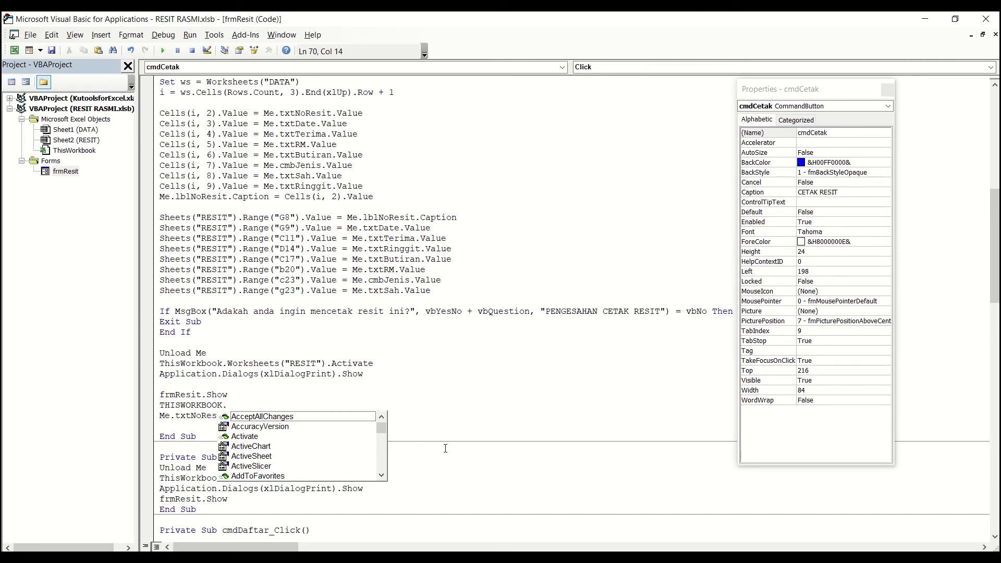
type("WORKS")
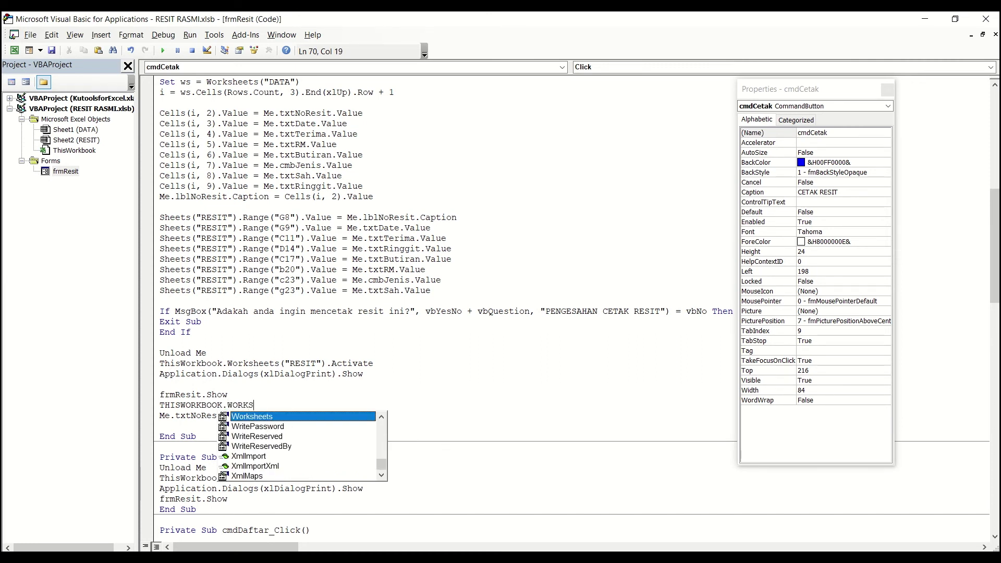
key("Tab")
type("(")
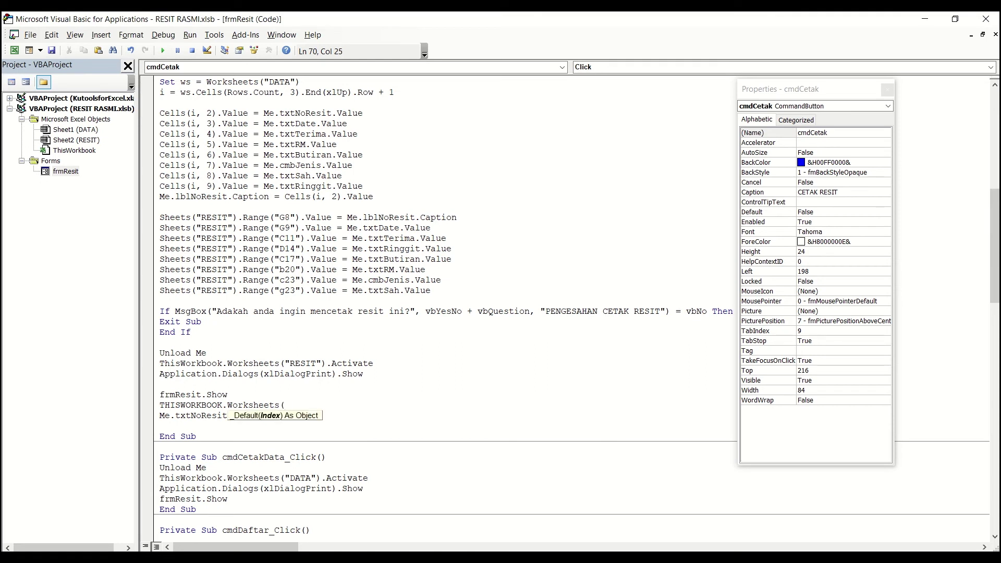
key("BackSpace")
type("\"DATA\")")
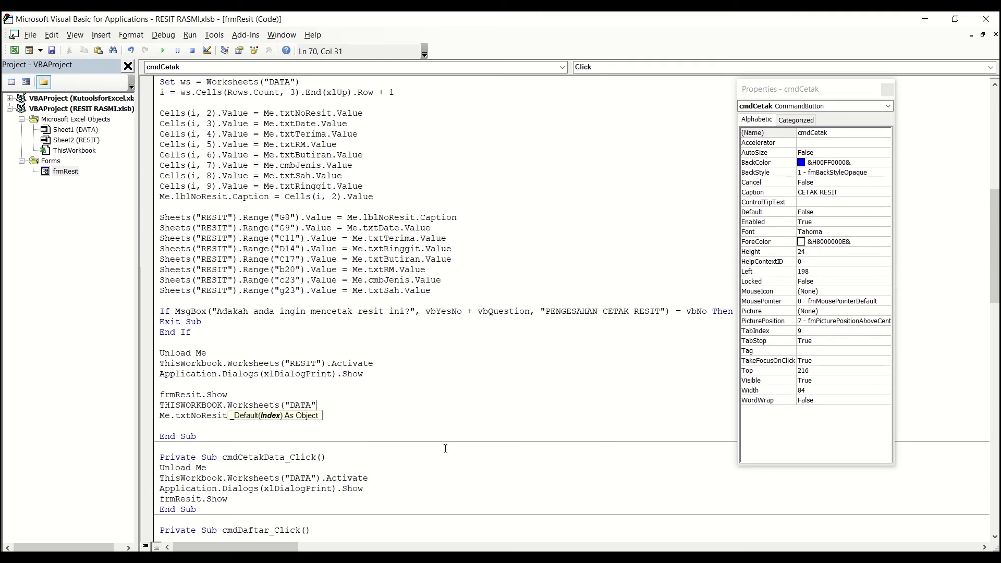
type(".ACTIVATE")
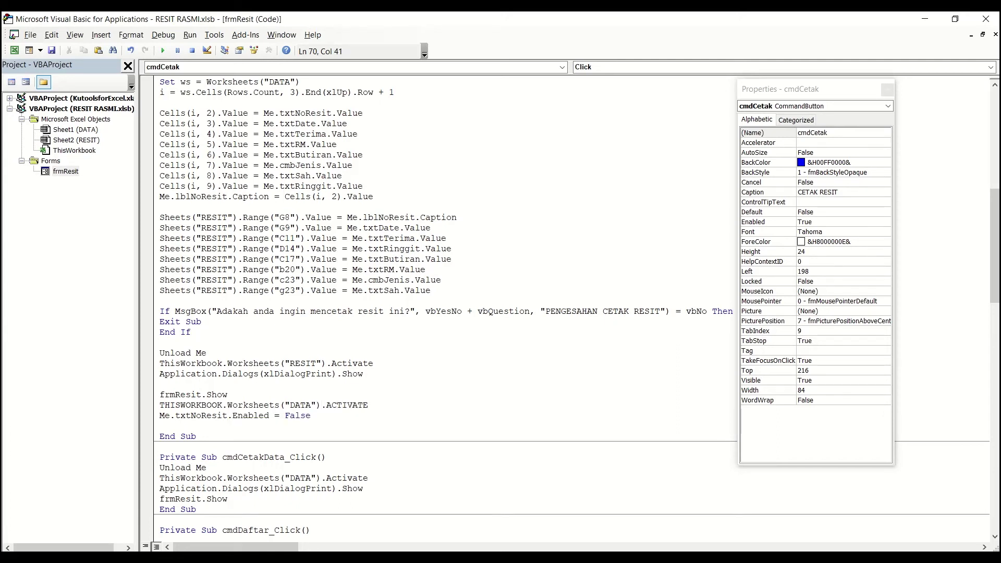
Reorder the CETAK RESIT code so the DATA sheet's Activate line stands directly above frmResit.Show, followed by an empty line
key("Return")
scroll(198, 396, "down", 2)
left_click_drag(233, 331, 176, 357)
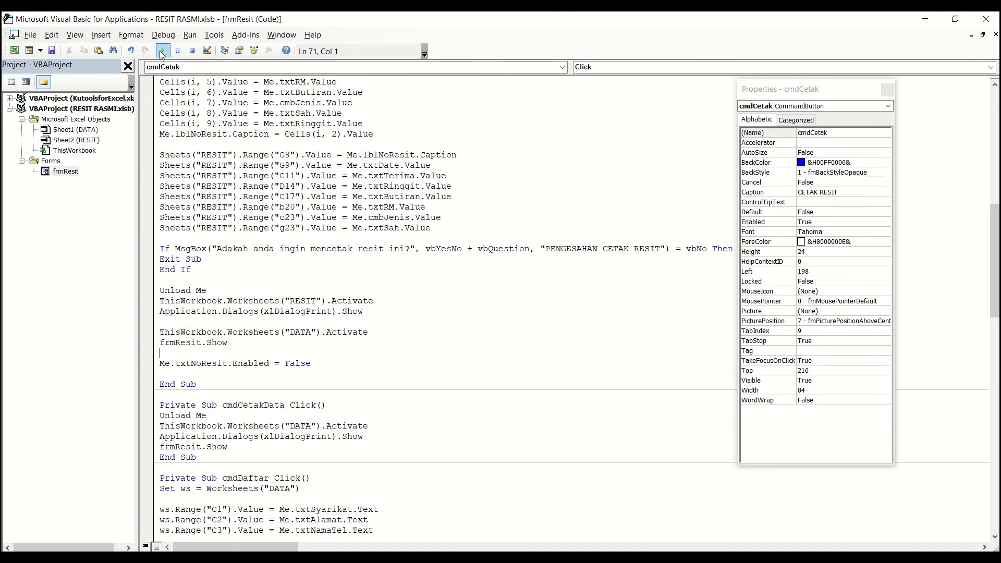
Run the form and test CETAK RESIT with empty fields, confirming the receipt prompt and cancelling the print dialog
left_click(162, 51)
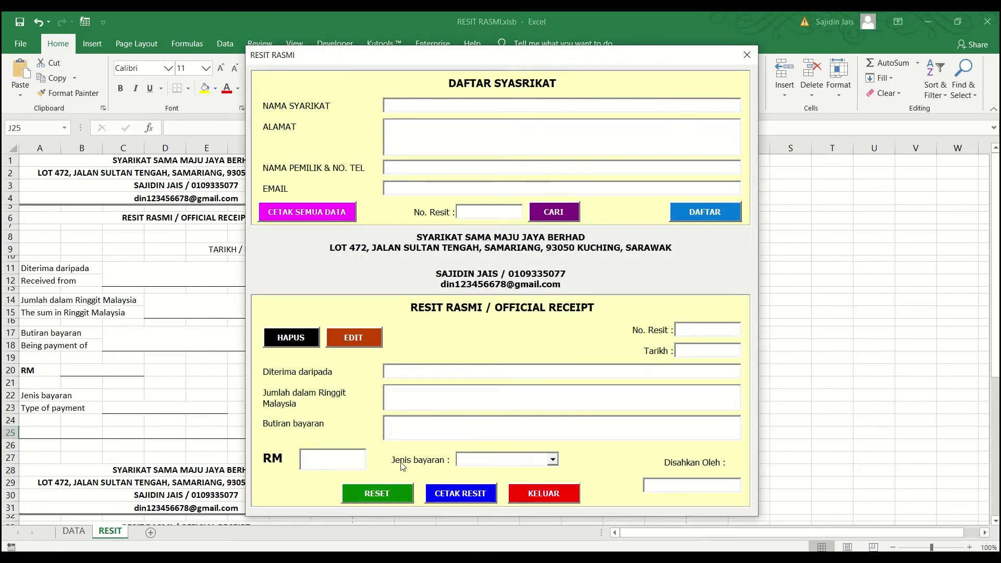
left_click(469, 496)
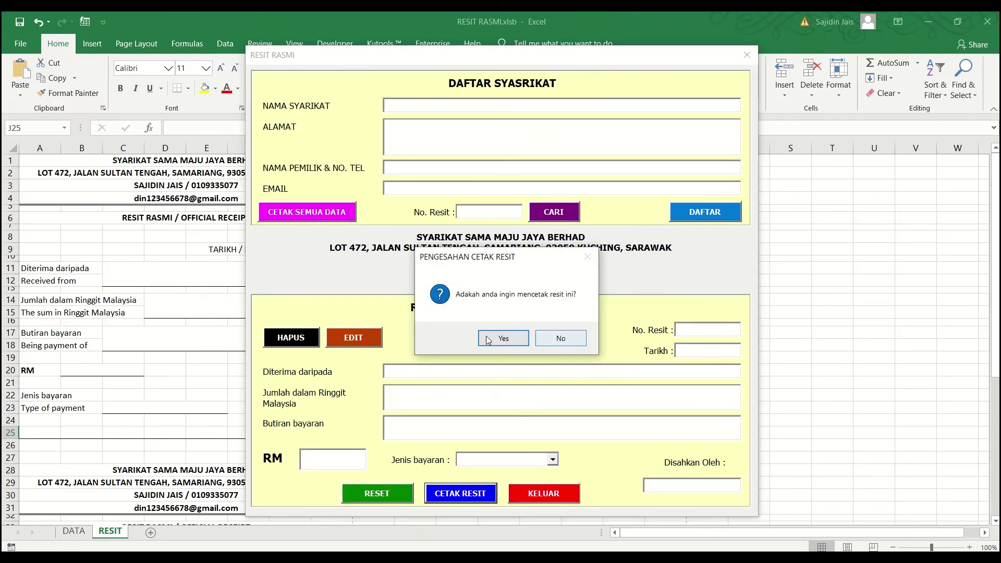
left_click(518, 338)
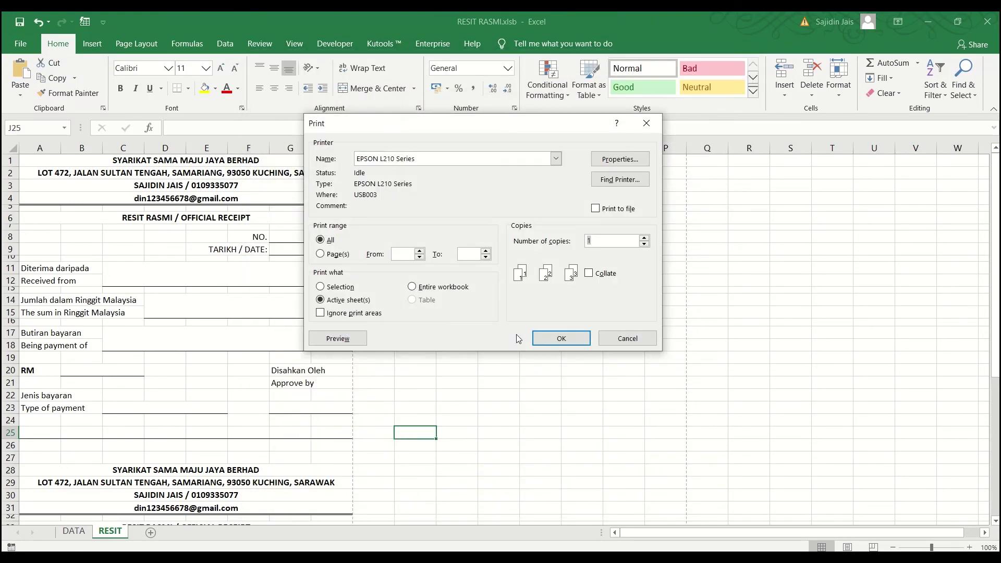
left_click(627, 339)
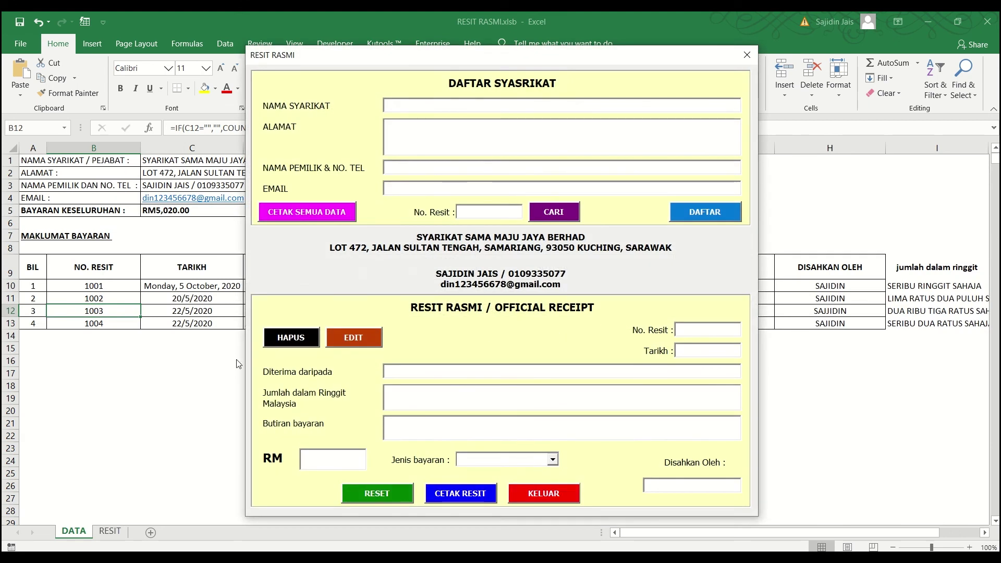
Enter receipt number 1005, the date 15/5/2020 and the payer's name in the official receipt section
left_click(730, 332)
type("100")
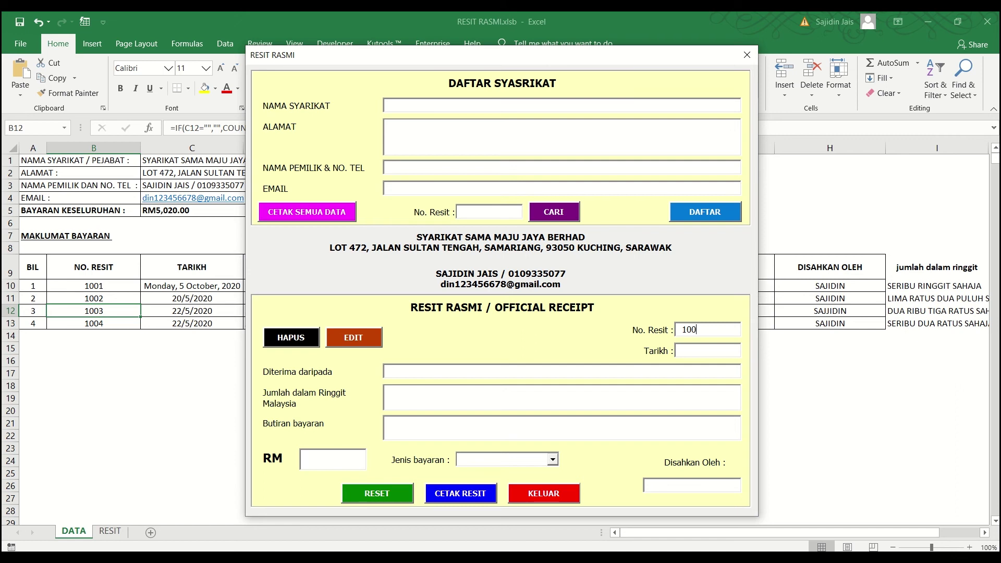
type("515/5/2020")
key("Tab")
type("KEDER")
Enter the amount in words SERIBU SAHAJA and the payment details YURAN SUKA SUKA
left_click(513, 402)
type("SERIBU SAHAJA")
key("Tab")
type("YURAN SUKA SUKA")
Set the RM amount to 1000 and the payment type to TUNAI, and enter the approver's name
key("Tab")
type("1000")
left_click(552, 459)
left_click(500, 472)
left_click(669, 485)
type("SAJIDIN")
Submit receipt 1005 with CETAK RESIT, confirm printing, inspect the enlarged print preview, and close the preview and the form
left_click(483, 493)
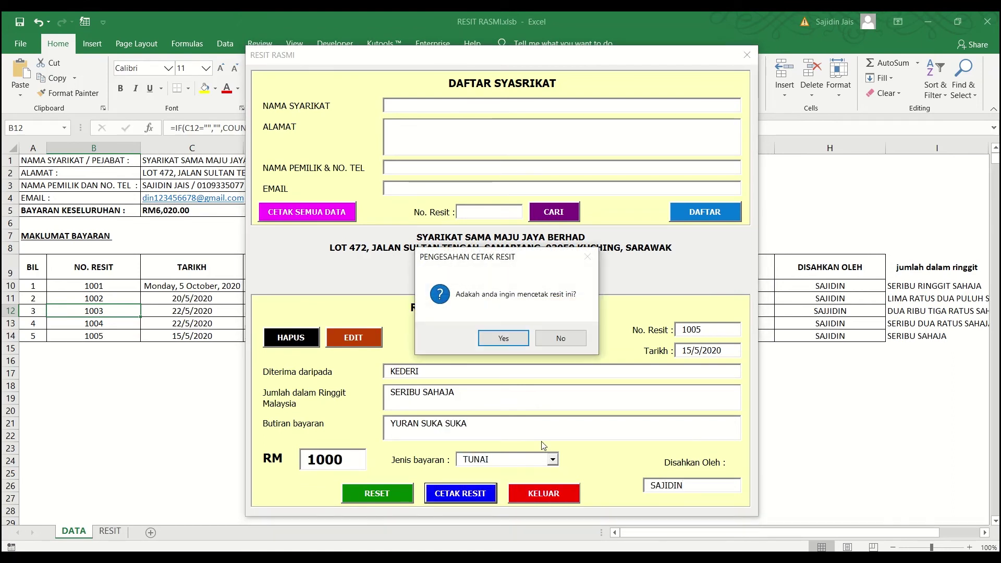
left_click(503, 338)
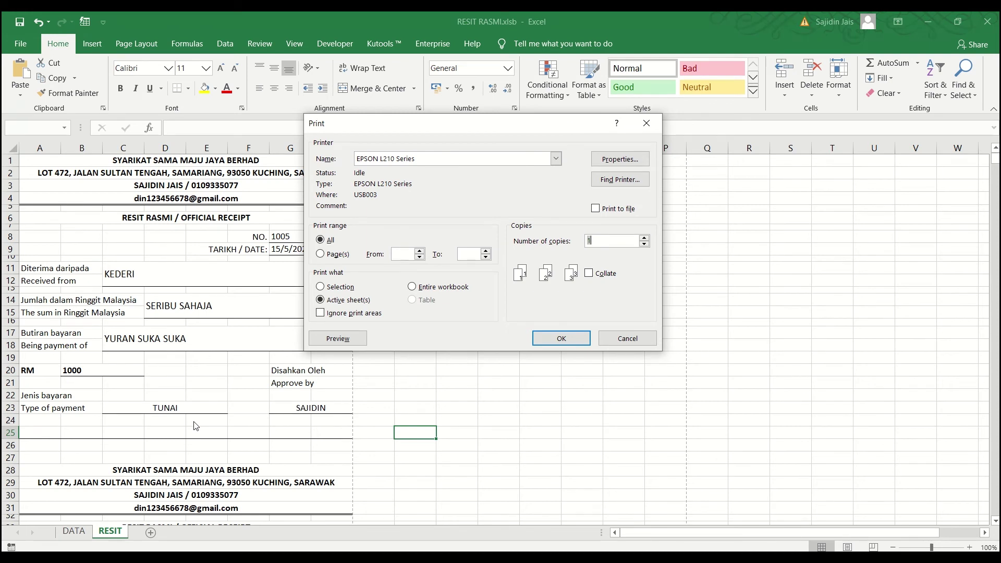
left_click(344, 337)
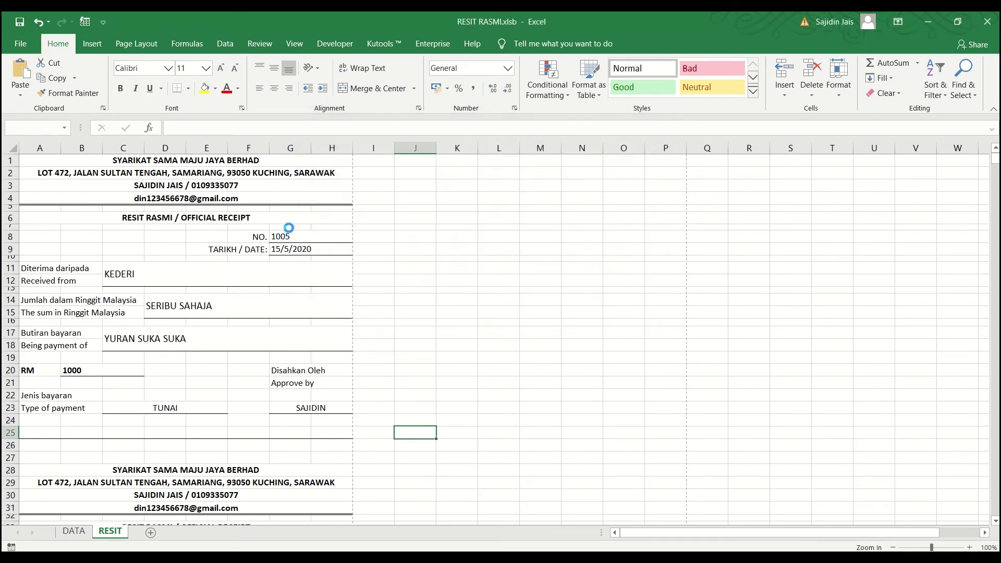
left_click(475, 278)
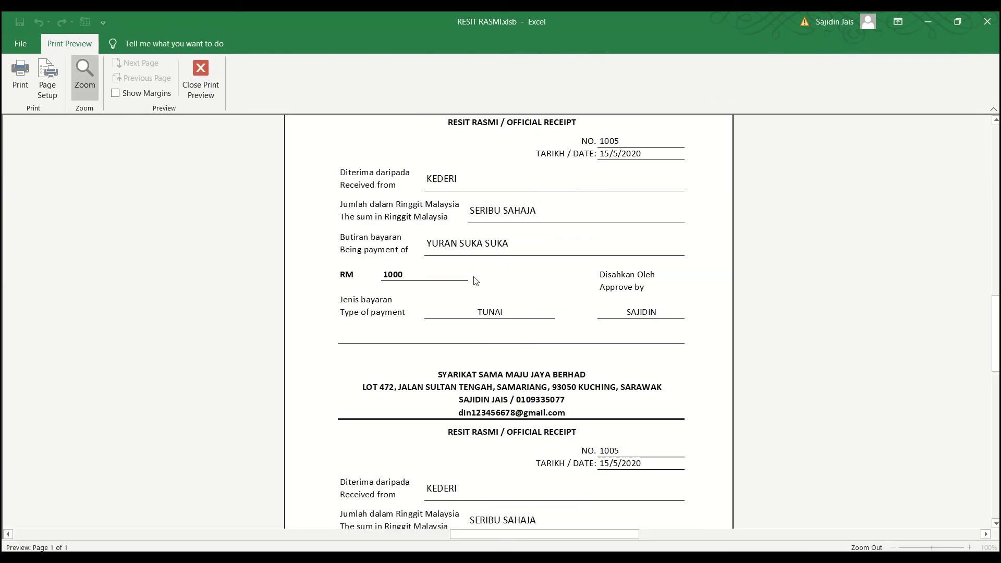
left_click(475, 281)
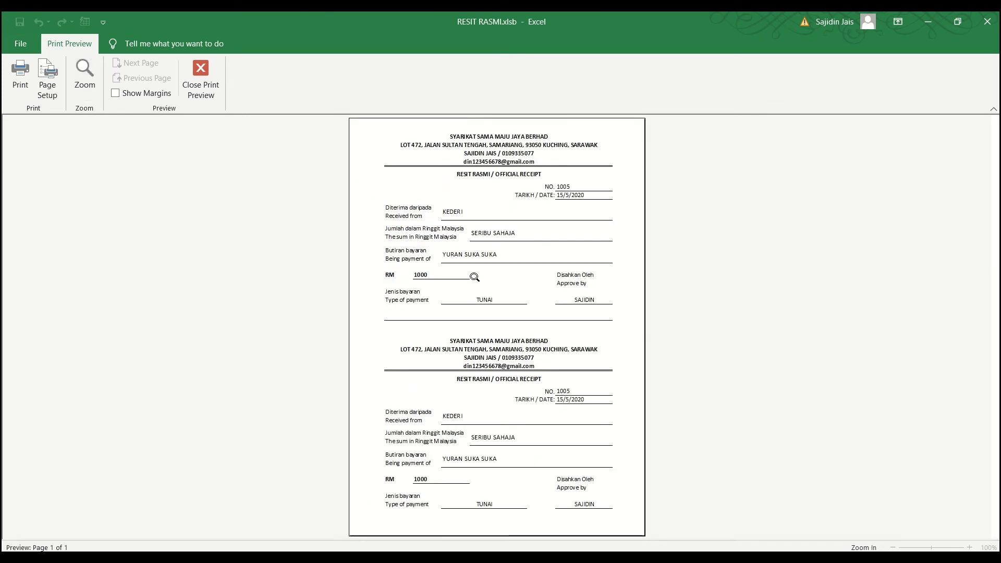
left_click(202, 75)
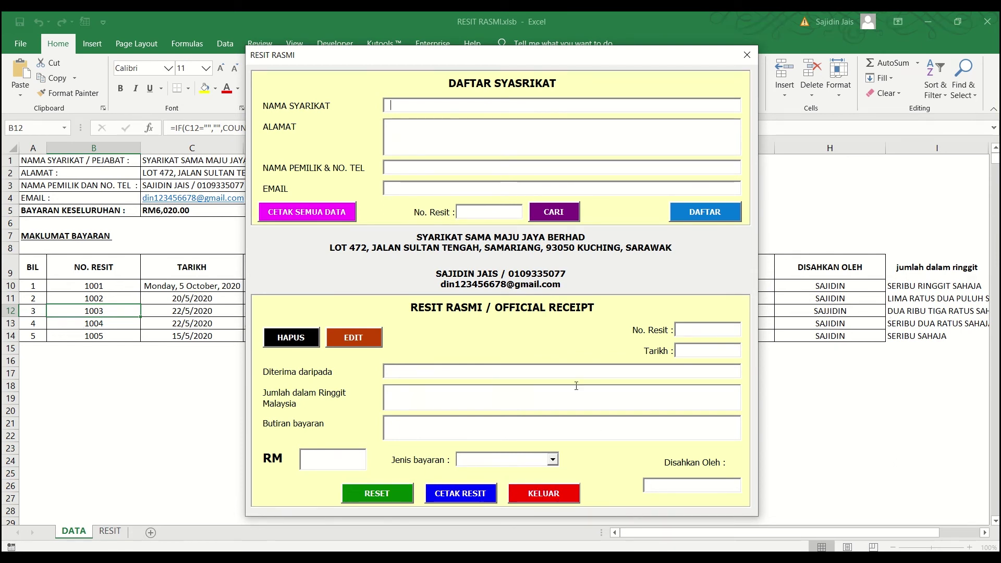
left_click(747, 55)
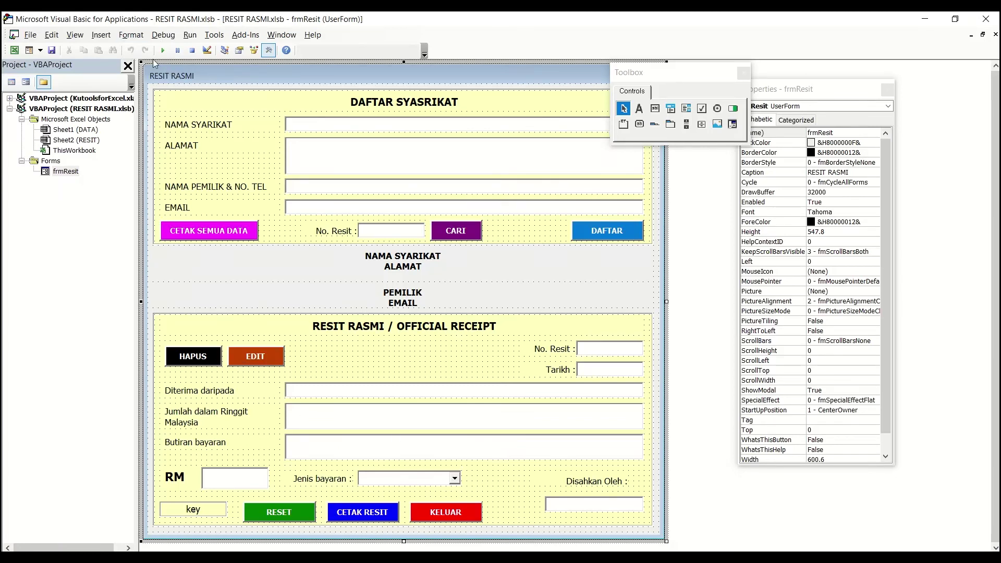
Run the form again and look up receipt number 1004 with CARI
left_click(203, 357)
left_click(324, 359)
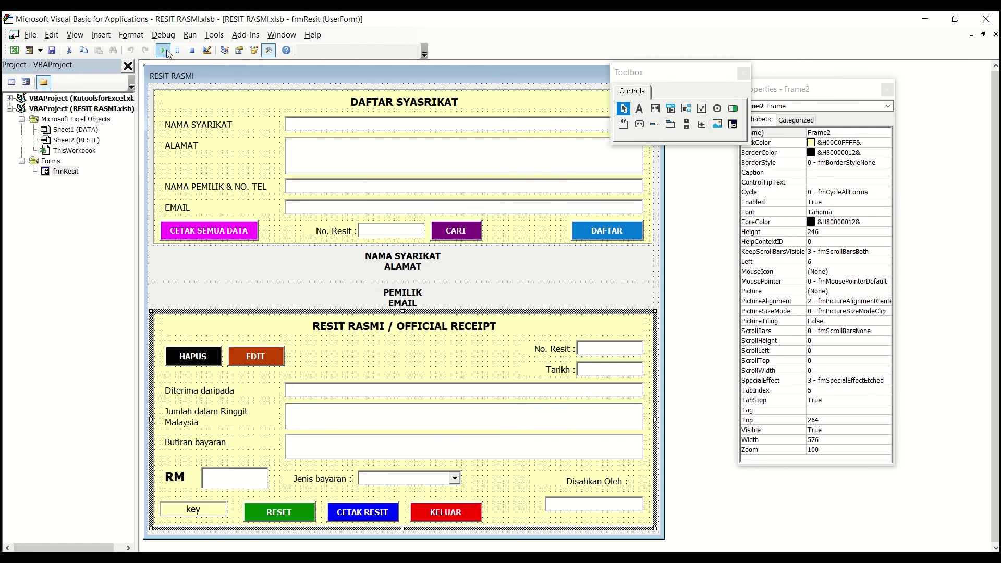
left_click(163, 50)
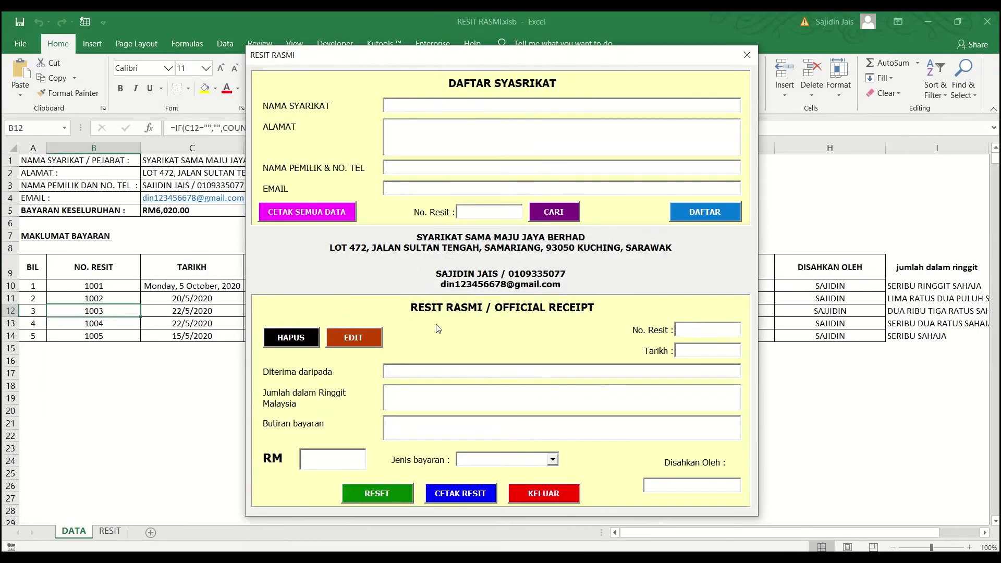
left_click(467, 212)
type("1004")
left_click(554, 214)
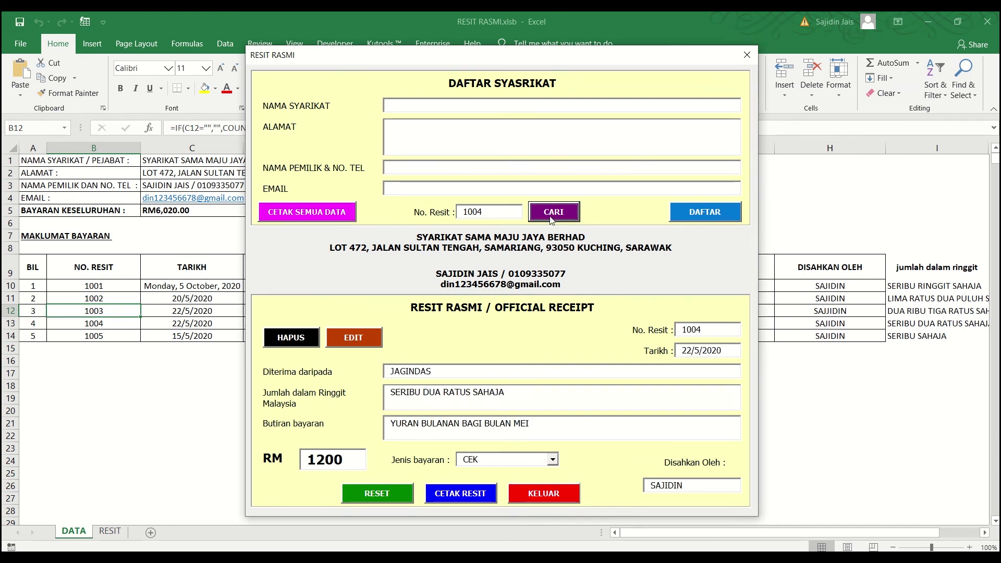
Clear the No. Resit box of the found receipt to test whether the number can still be edited
double_click(700, 329)
type("2")
key("BackSpace")
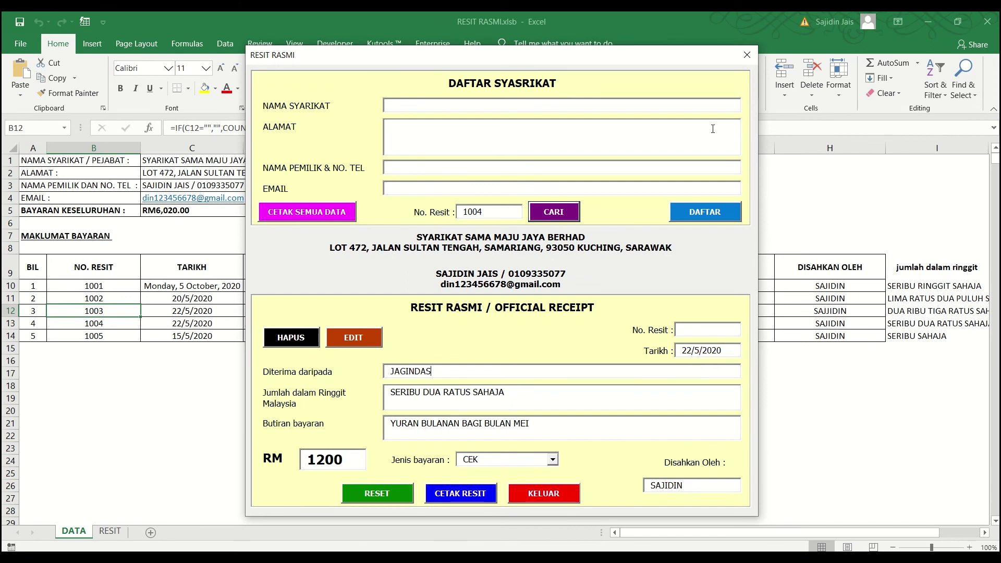
Close the form and move the Me.txtNoResit.Enabled = False line to the start of cmdCari_Click, followed by a blank line
left_click(748, 56)
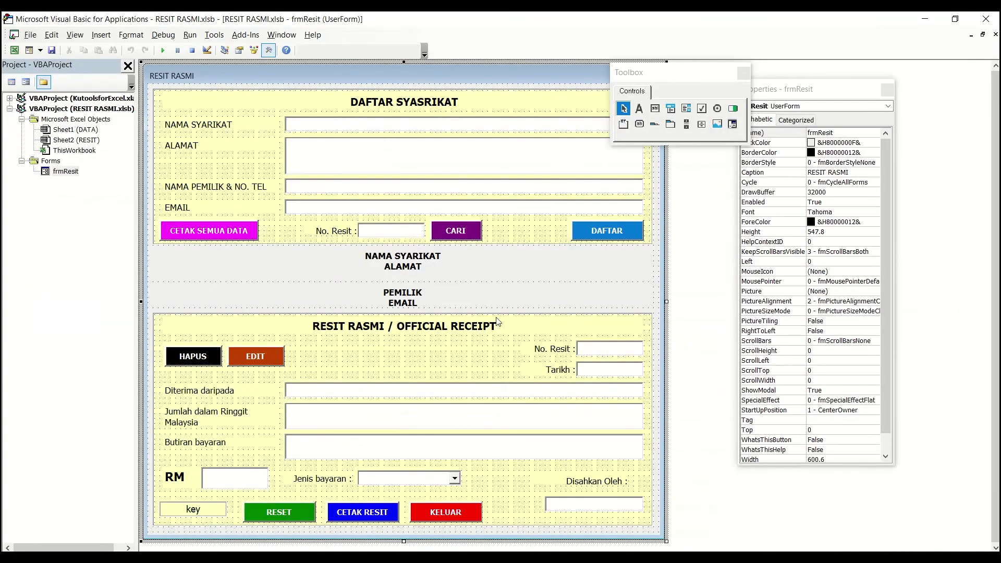
double_click(465, 237)
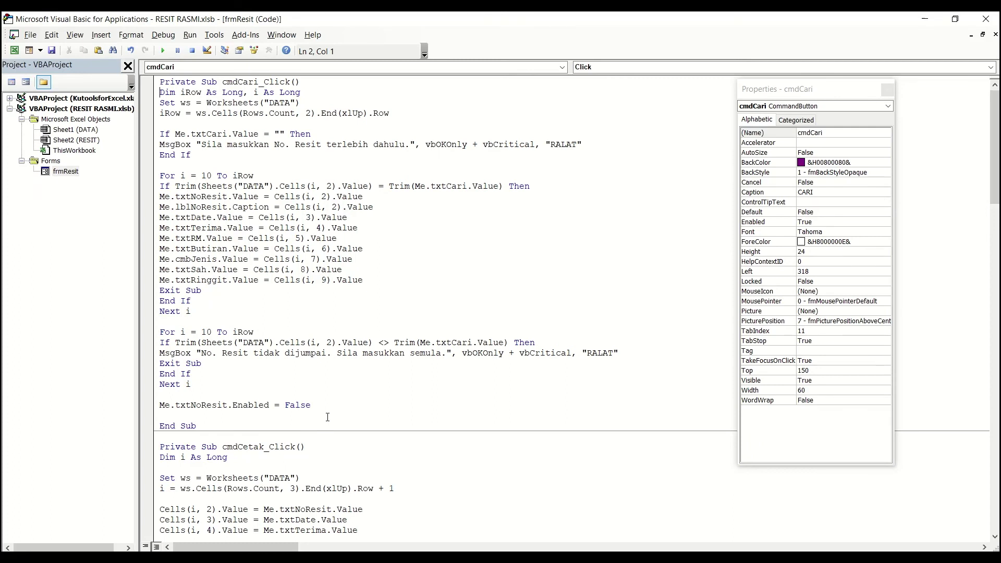
left_click(154, 410)
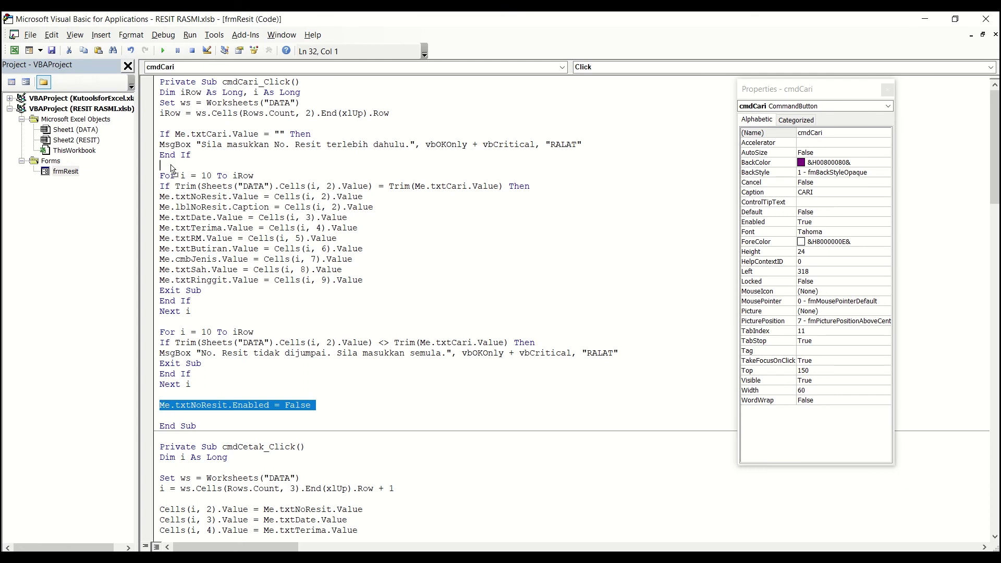
left_click_drag(160, 102, 160, 93)
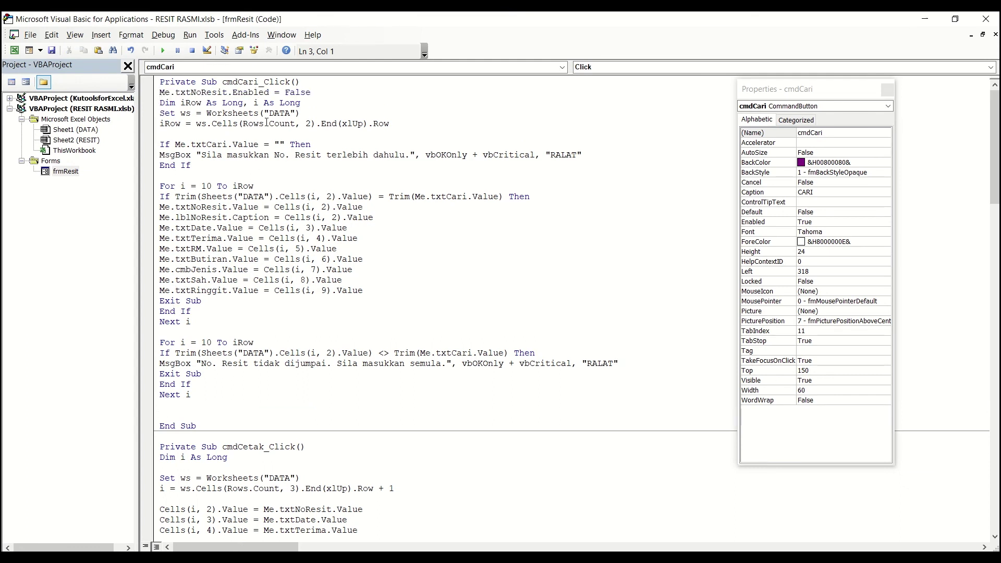
key("Return")
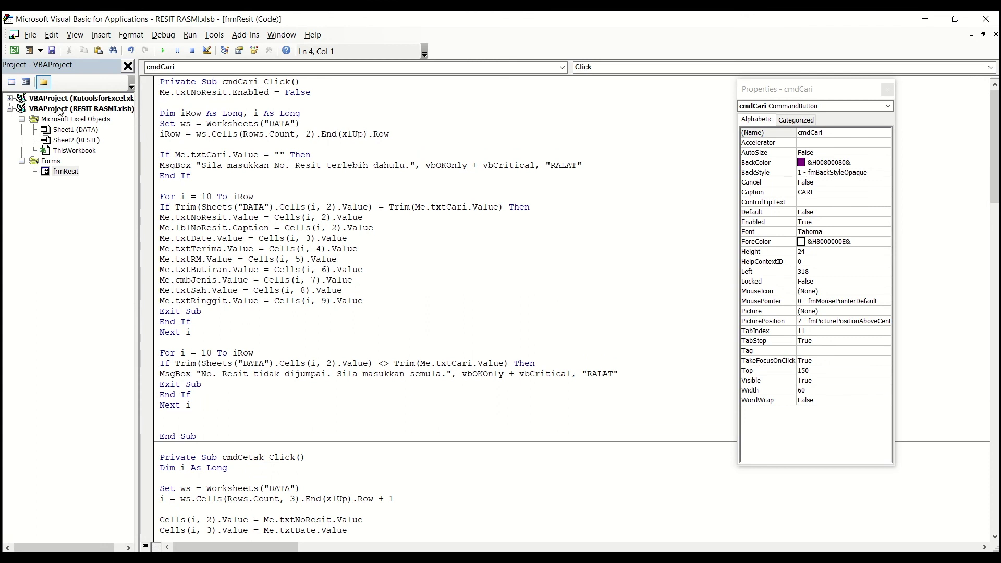
Run the form and look up receipt number 1004 with CARI
left_click(162, 51)
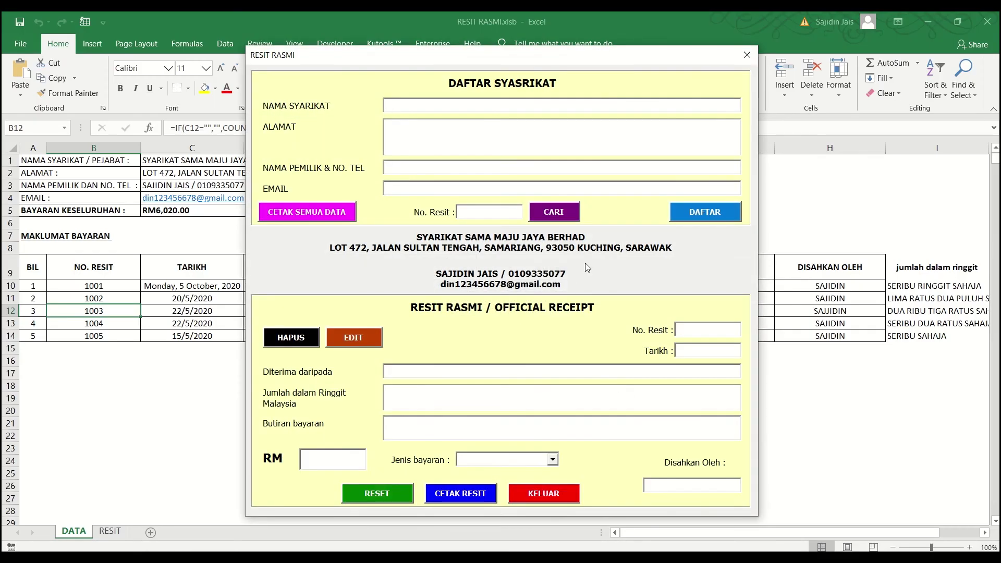
type("1004")
left_click(561, 215)
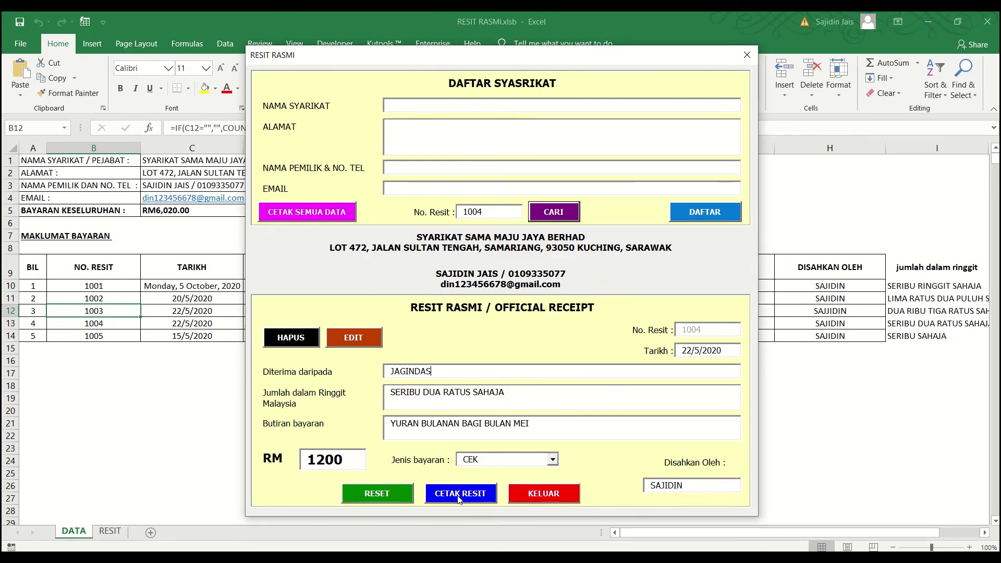
Test clearing the receipt fields with RESET, and try exiting with KELUAR but cancel the save prompt
left_click(391, 495)
left_click(680, 350)
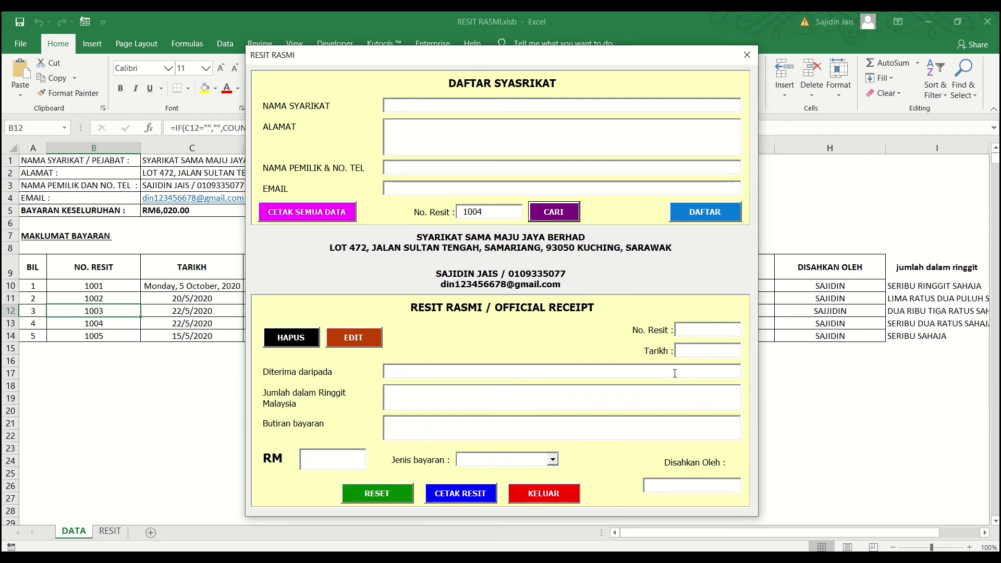
left_click(522, 500)
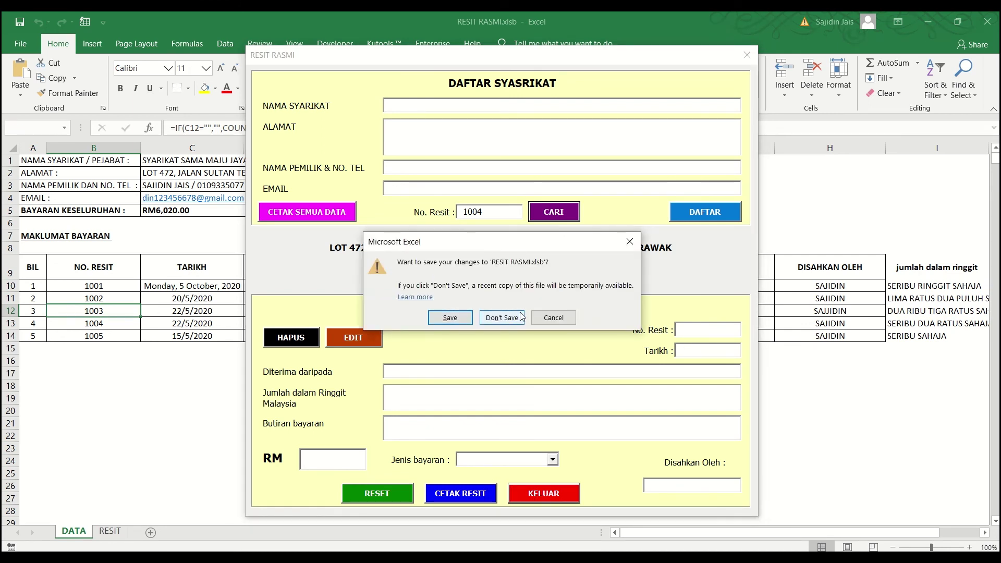
left_click(569, 318)
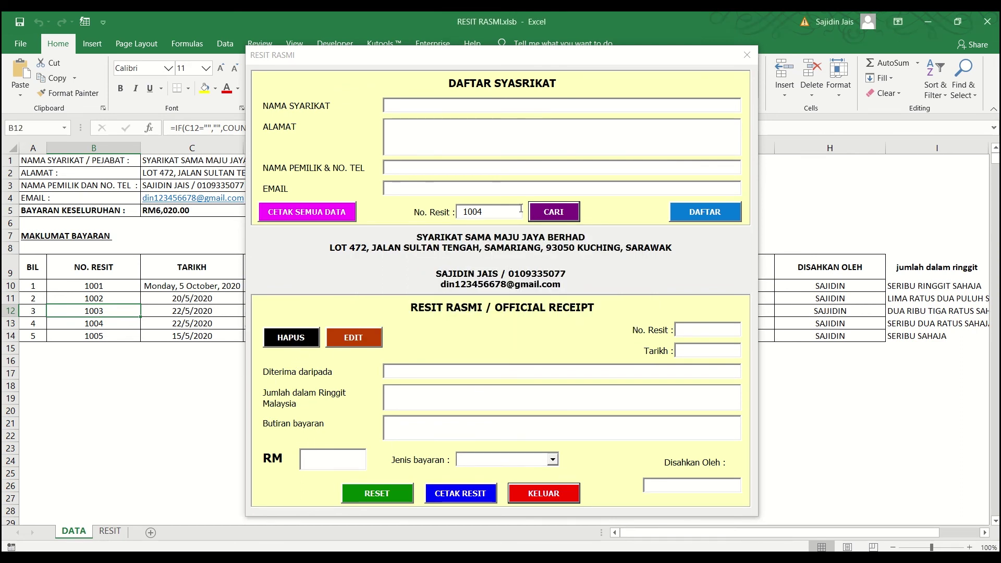
Look up receipt 1004 again, delete it with HAPUS, acknowledge the message and close the form
left_click(554, 212)
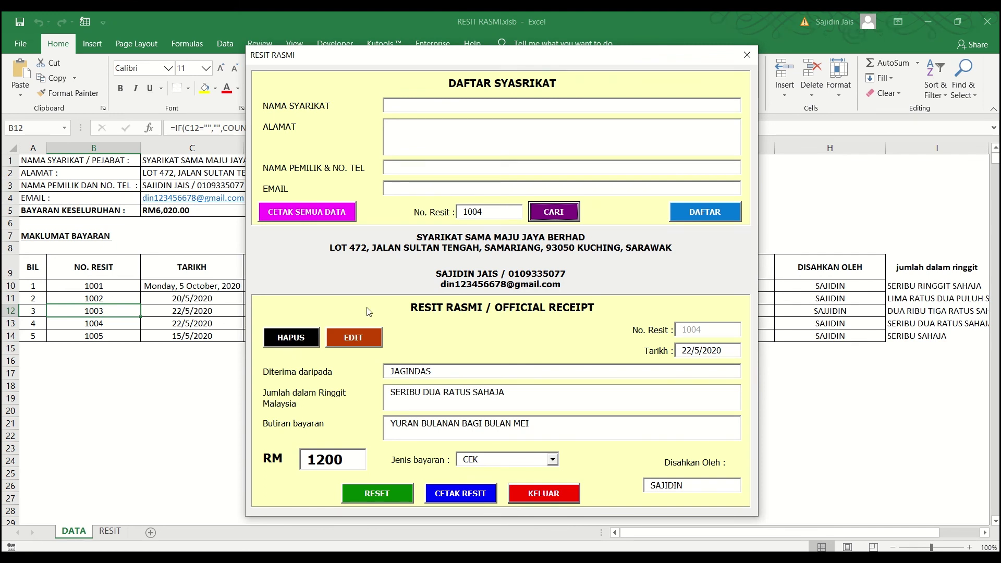
left_click(295, 340)
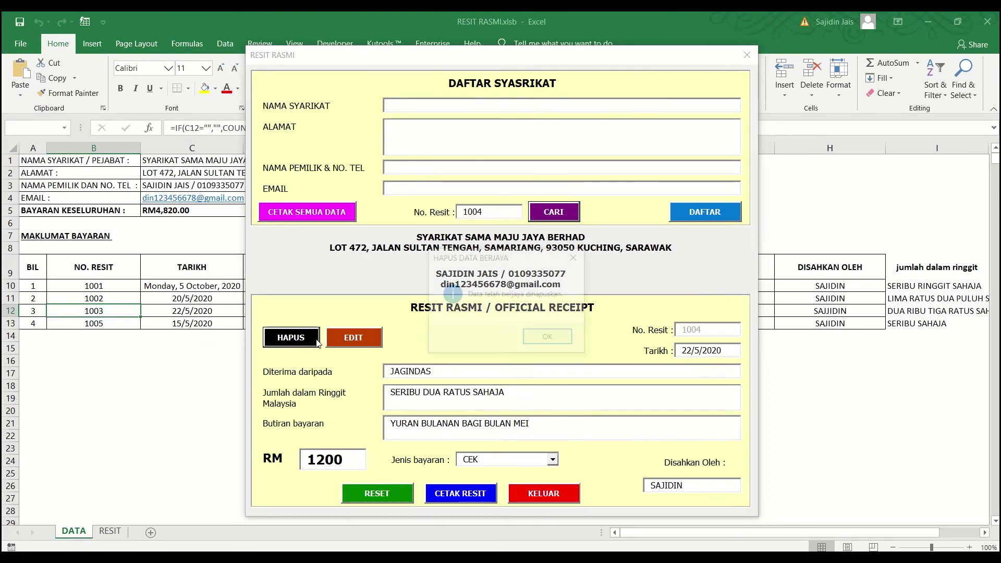
left_click(549, 339)
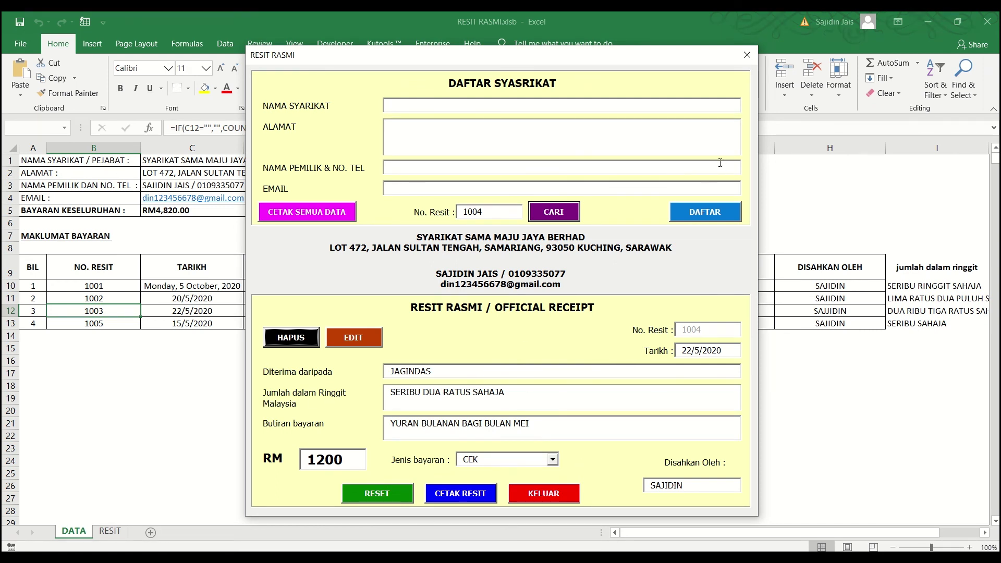
left_click(747, 55)
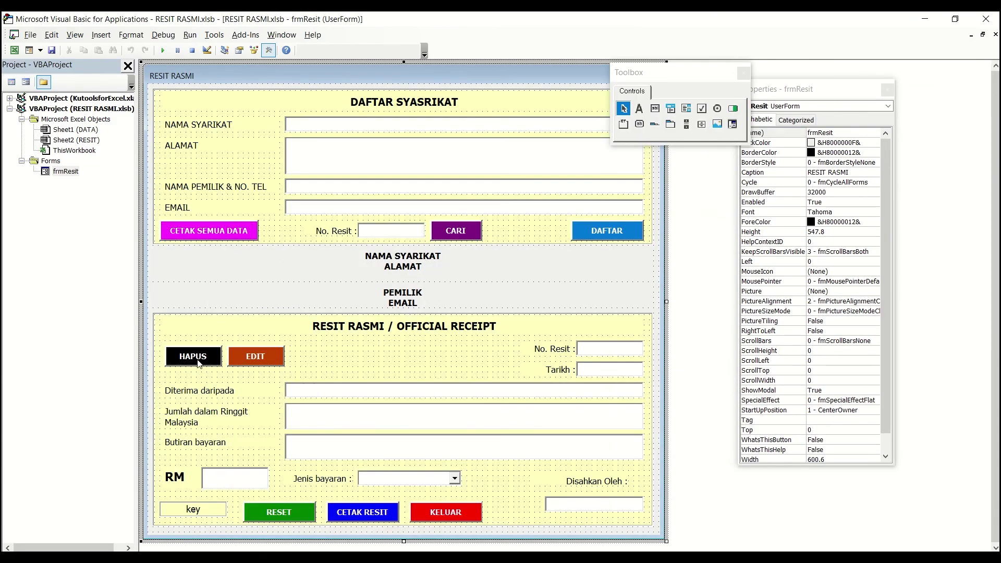
Copy the nine field-clearing lines from cmdReset_Click into cmdHapus_Click below Next i
double_click(199, 364)
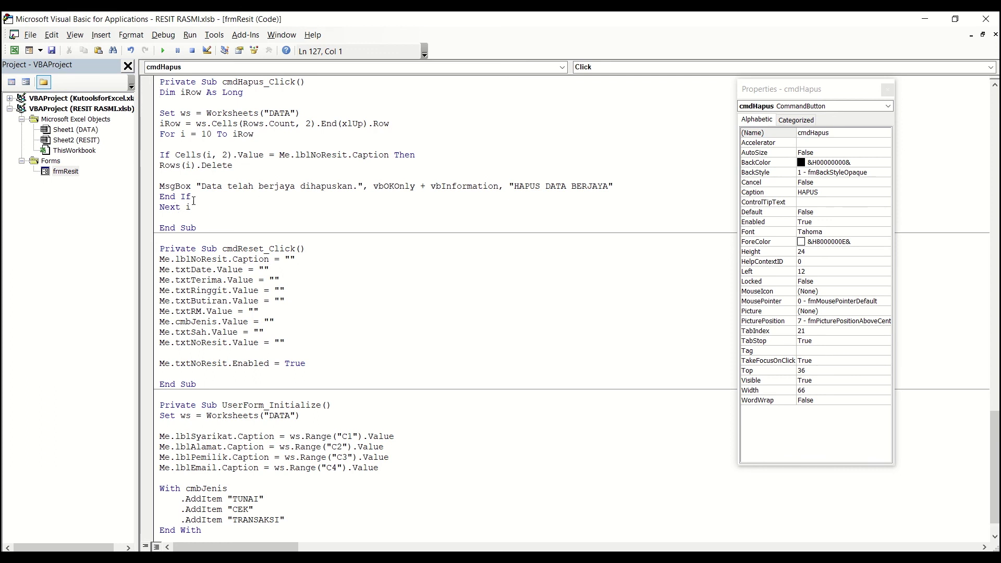
left_click(620, 217)
key("Return")
left_click_drag(159, 269, 299, 354)
key("ctrl+c")
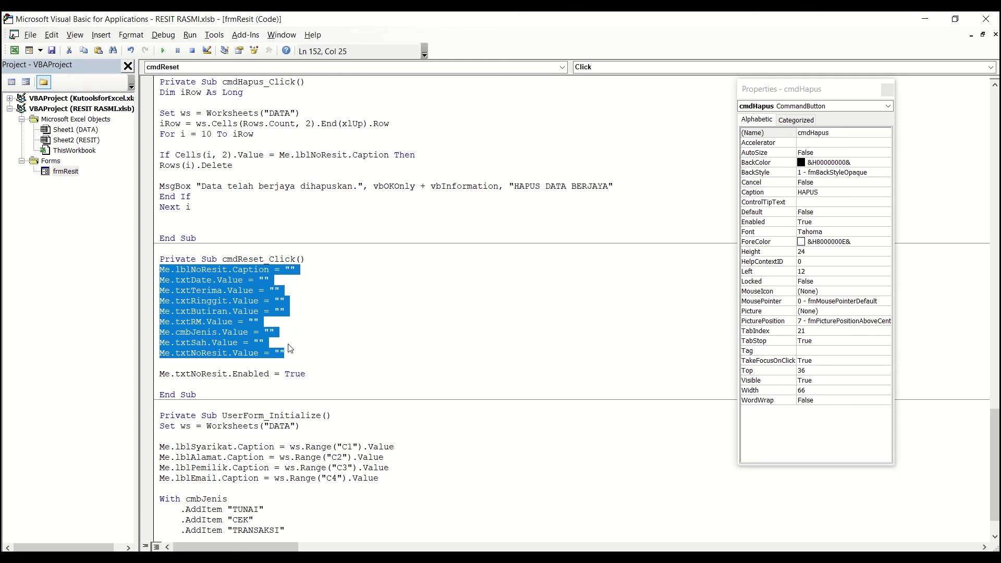
left_click(266, 223)
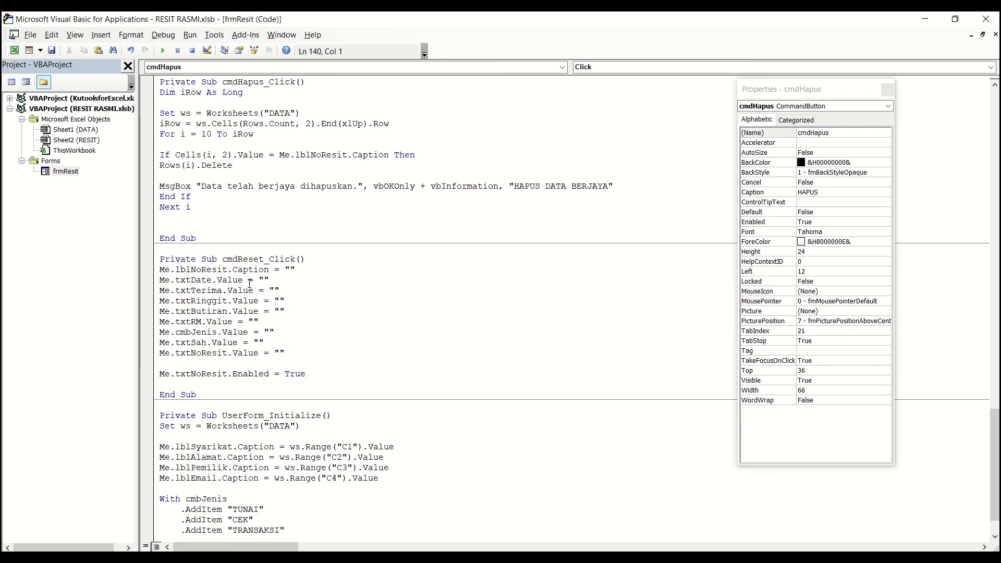
key("ctrl+v")
key("Return")
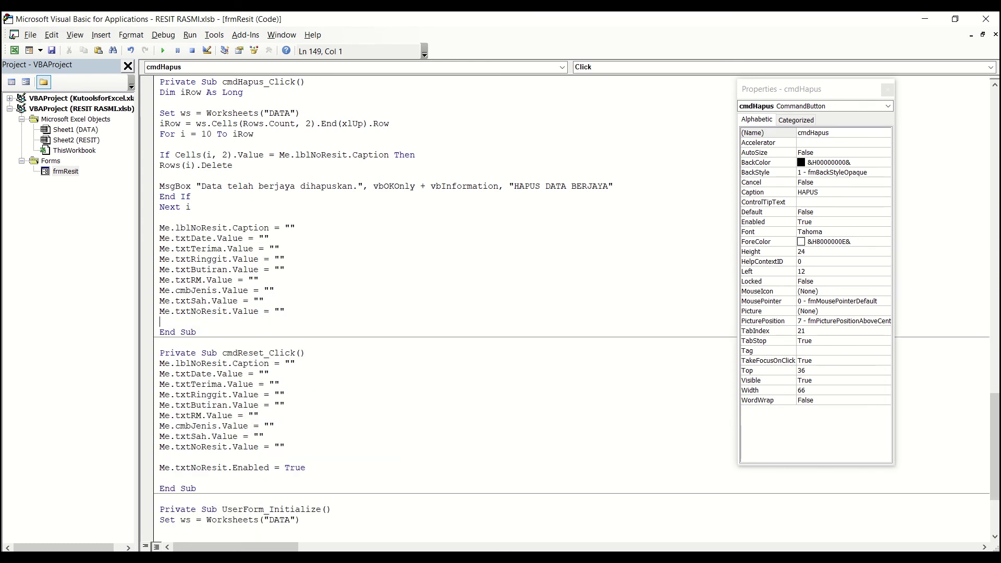
Copy the Me.txtNoResit.Enabled = True line from cmdReset_Click to the end of cmdHapus_Click
left_click(151, 471)
key("ctrl+c")
left_click(193, 323)
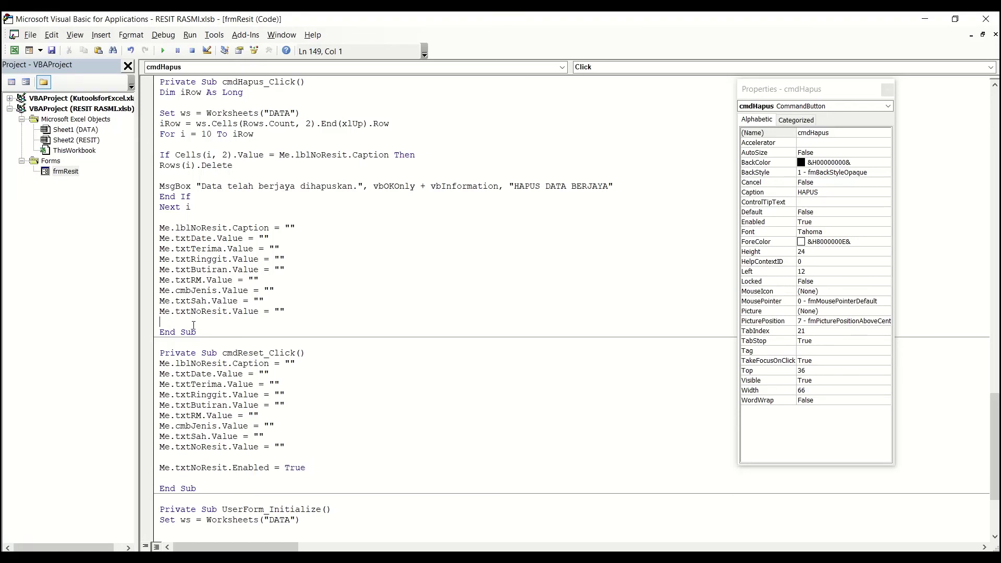
key("Return")
key("ctrl+v")
left_click(318, 290)
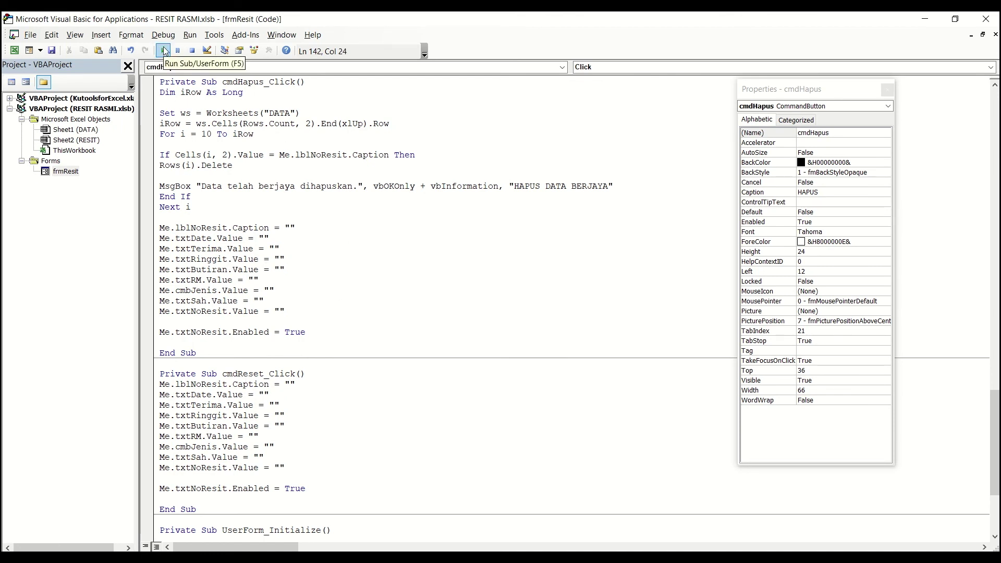
Run the form, look up receipt 1005, delete it with HAPUS, acknowledge the message and close the form
left_click(165, 52)
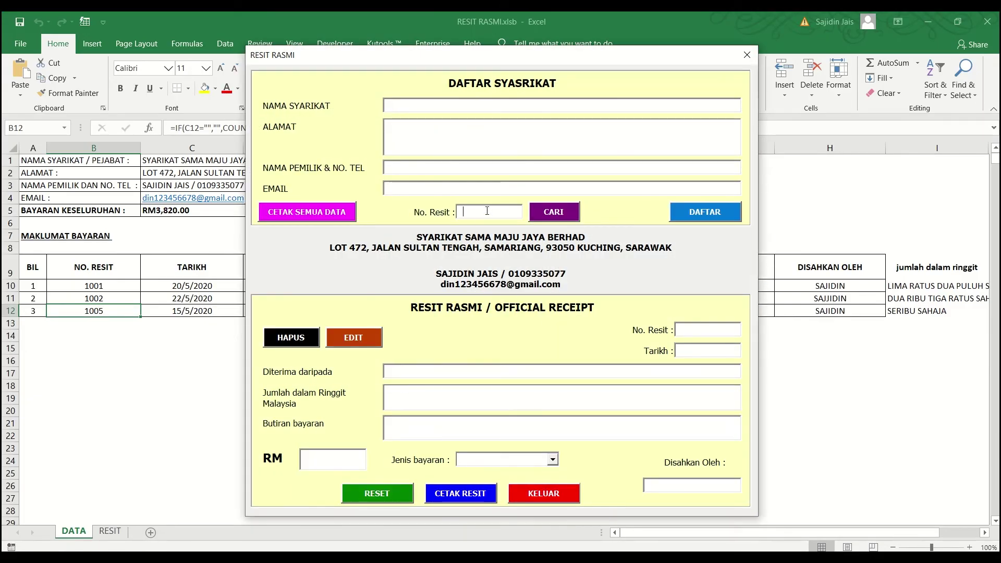
type("1005")
left_click(554, 212)
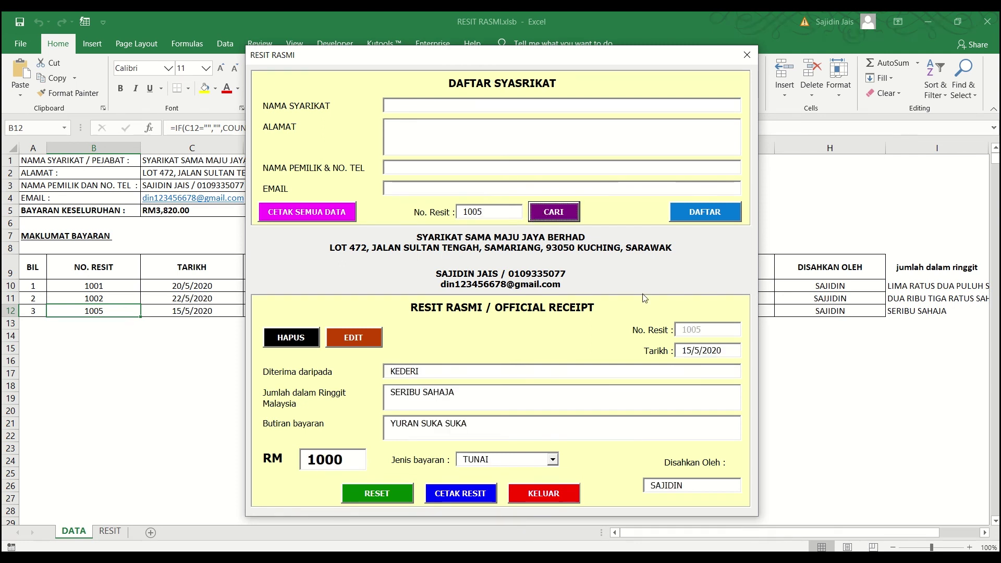
left_click(291, 338)
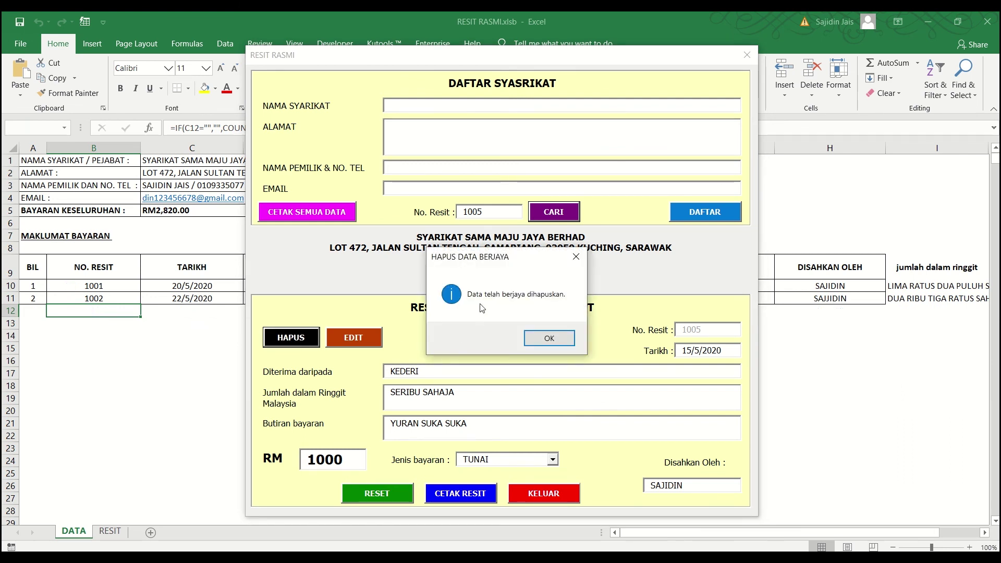
left_click(551, 339)
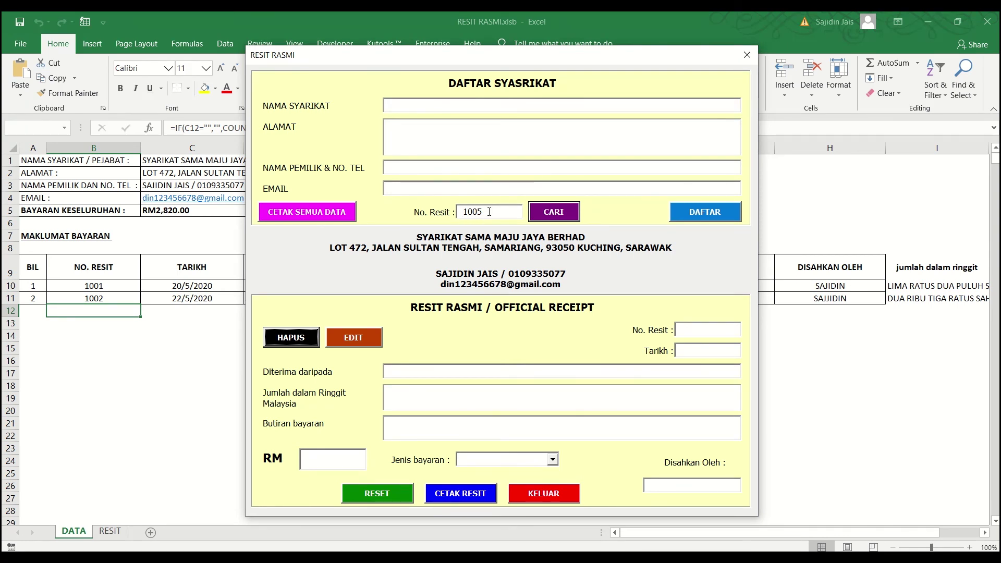
left_click(487, 211)
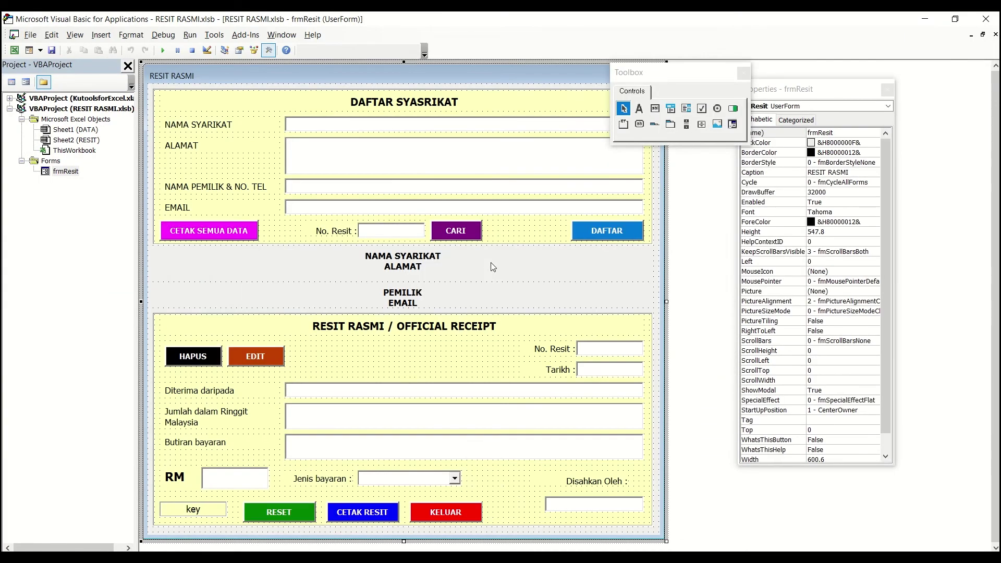
Check the search box's control name and add Me.txtCari.Value = "" below the other clearing lines in cmdHapus_Click
left_click(406, 229)
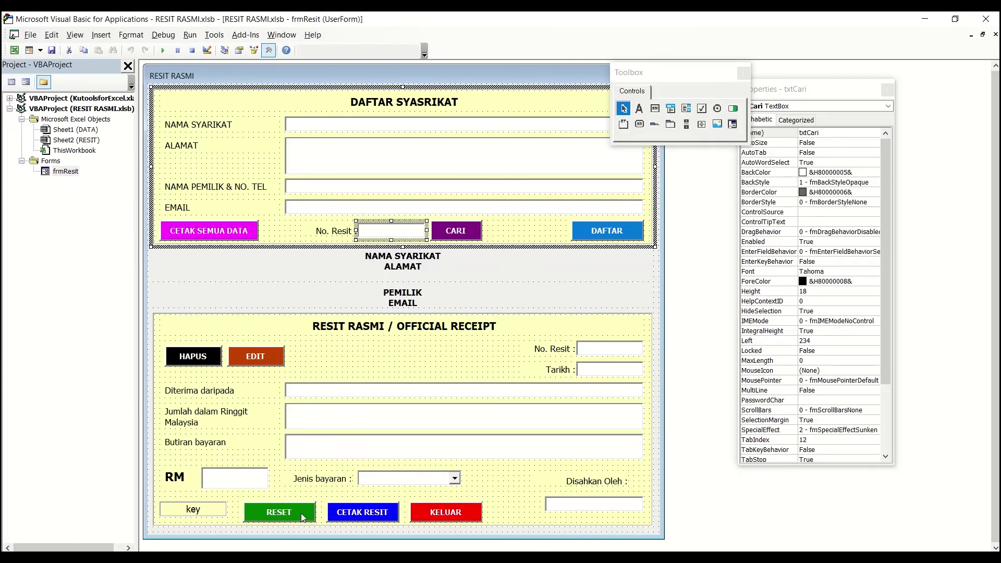
double_click(207, 358)
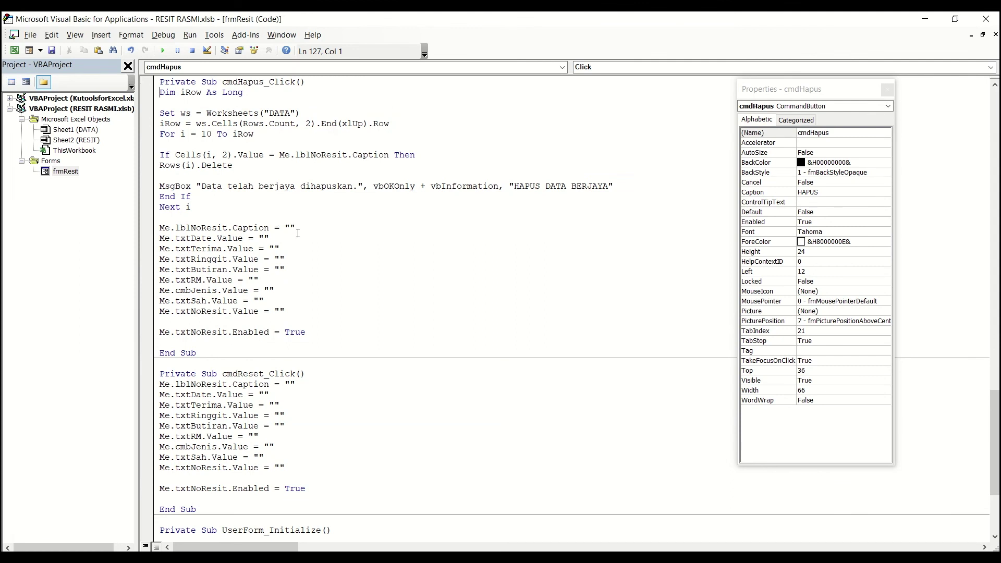
left_click(300, 311)
key("Return")
type("ME.")
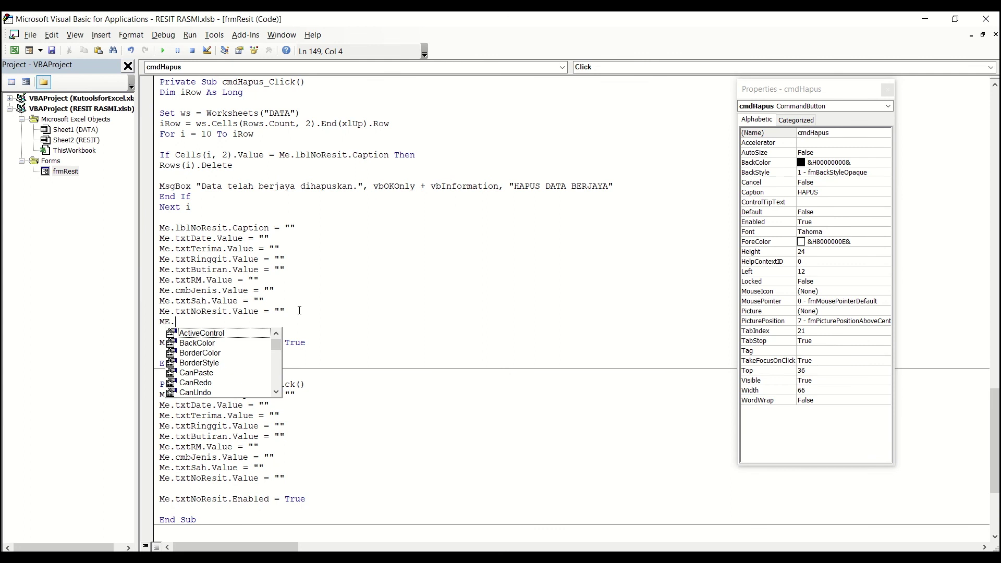
type("TXTCARI")
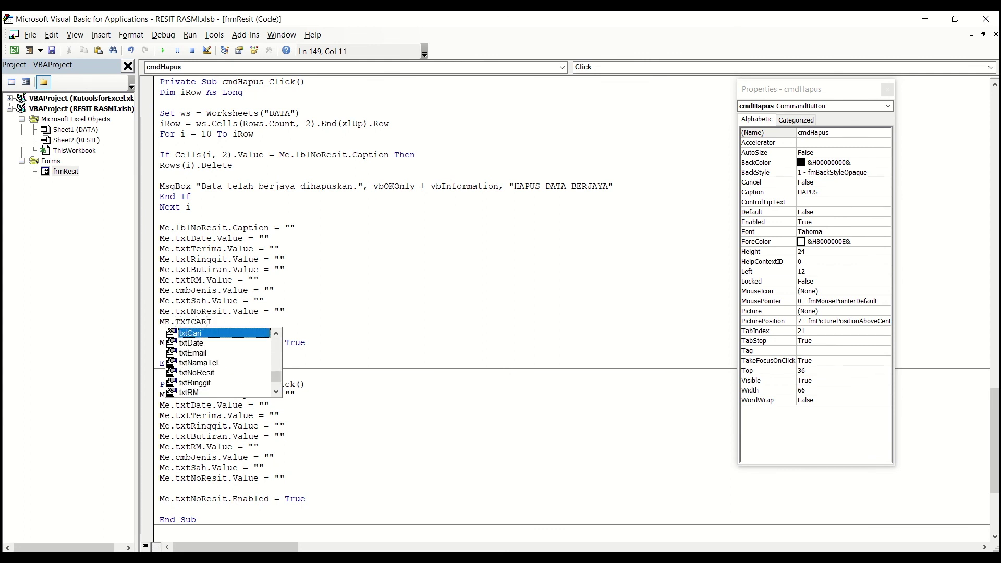
type(".VALUE")
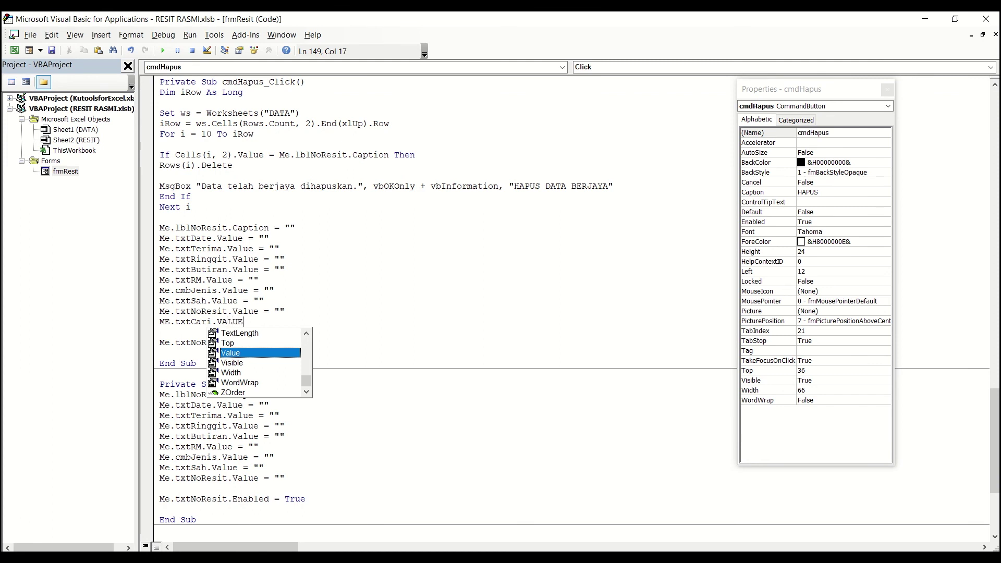
type("\"\"")
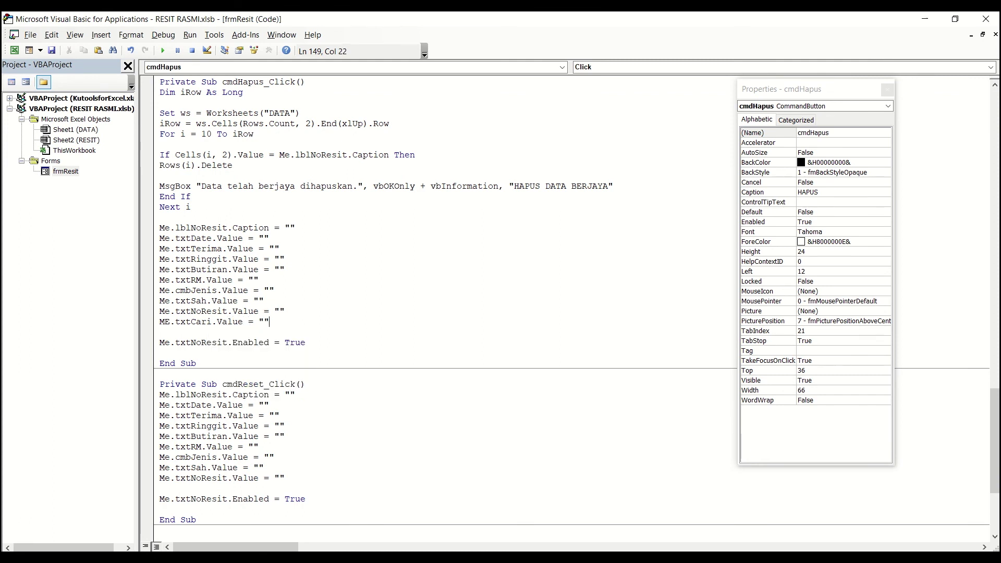
left_click(361, 348)
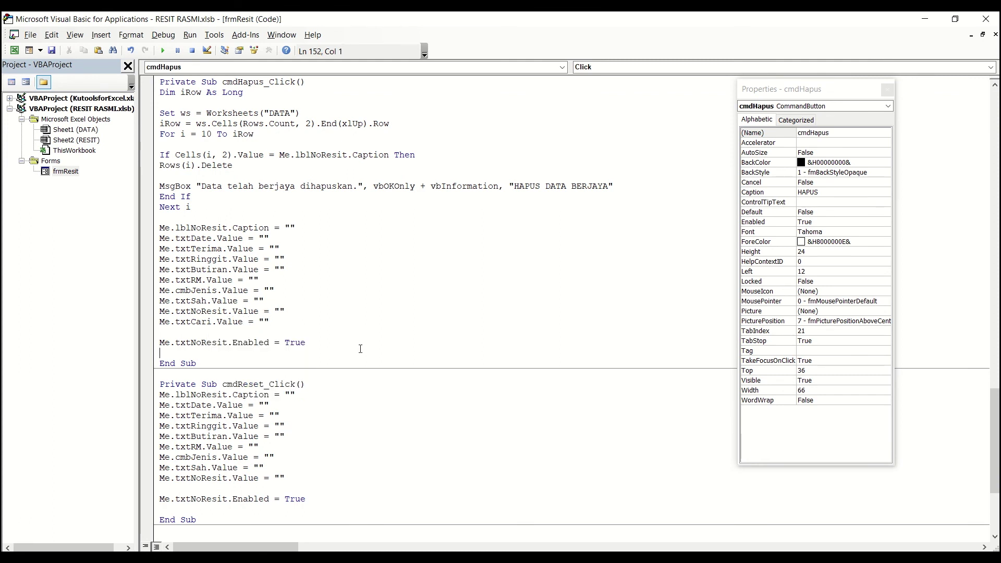
Copy the Me.txtCari.Value = "" line into cmdReset_Click below its txtNoResit clearing line
left_click(154, 324)
key("ctrl+c")
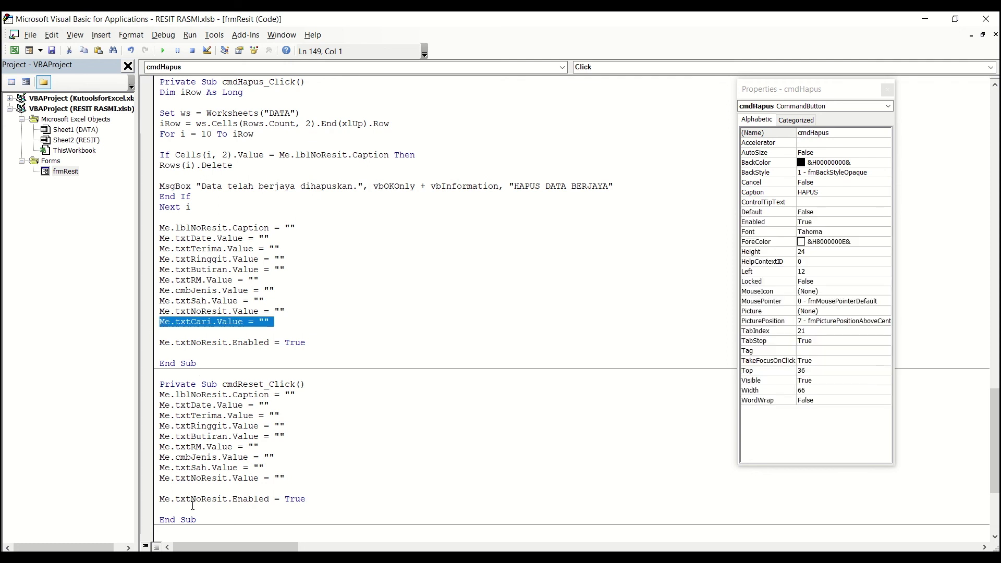
left_click(181, 488)
key("ctrl+v")
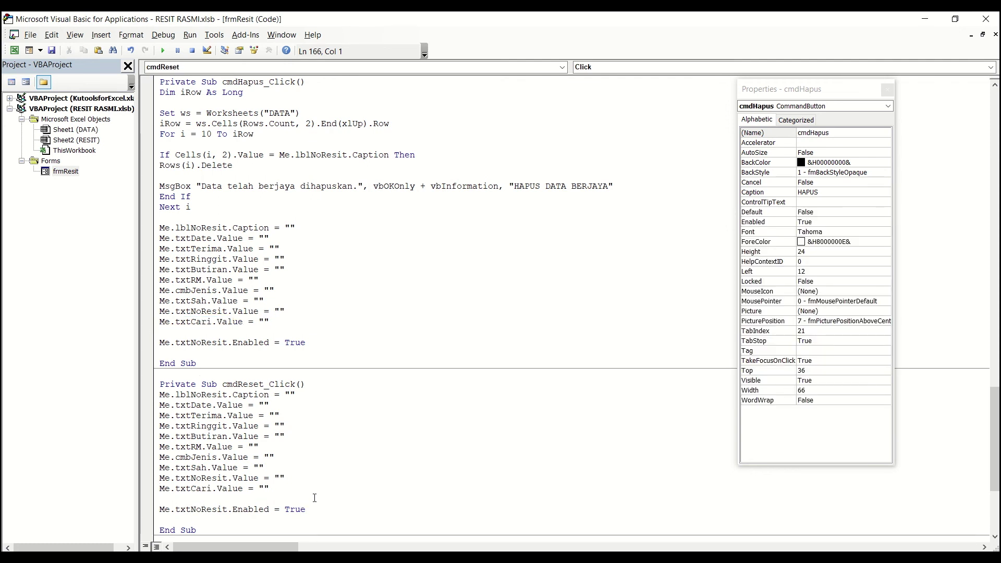
Look over the other button procedures in the form code and run the form again
scroll(350, 493, "up", 15)
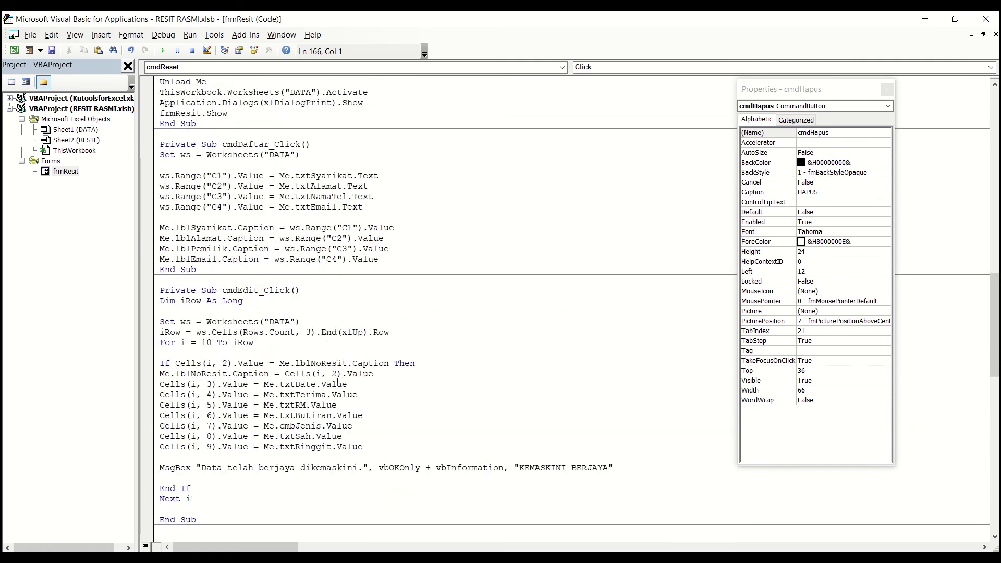
scroll(295, 388, "up", 4)
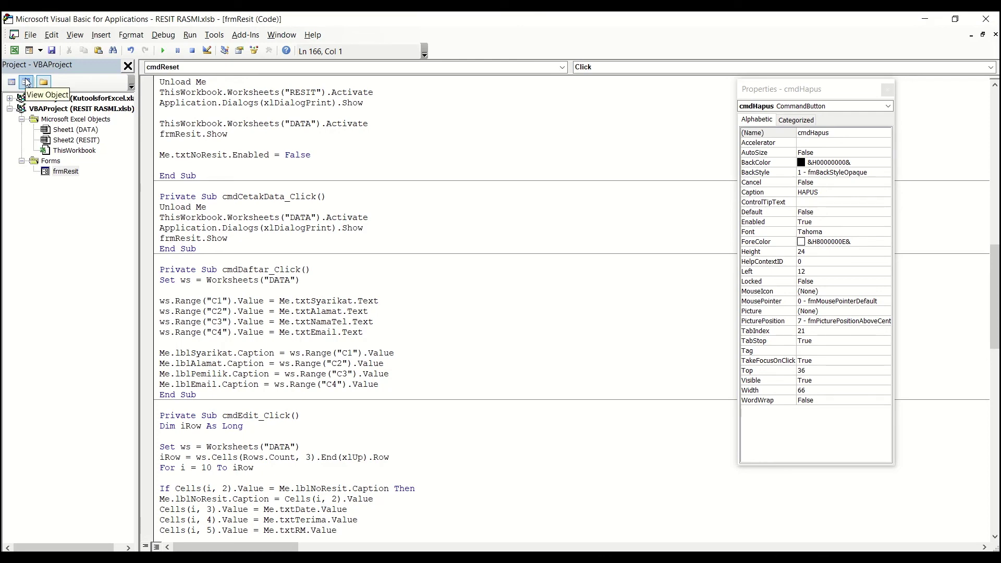
left_click(162, 50)
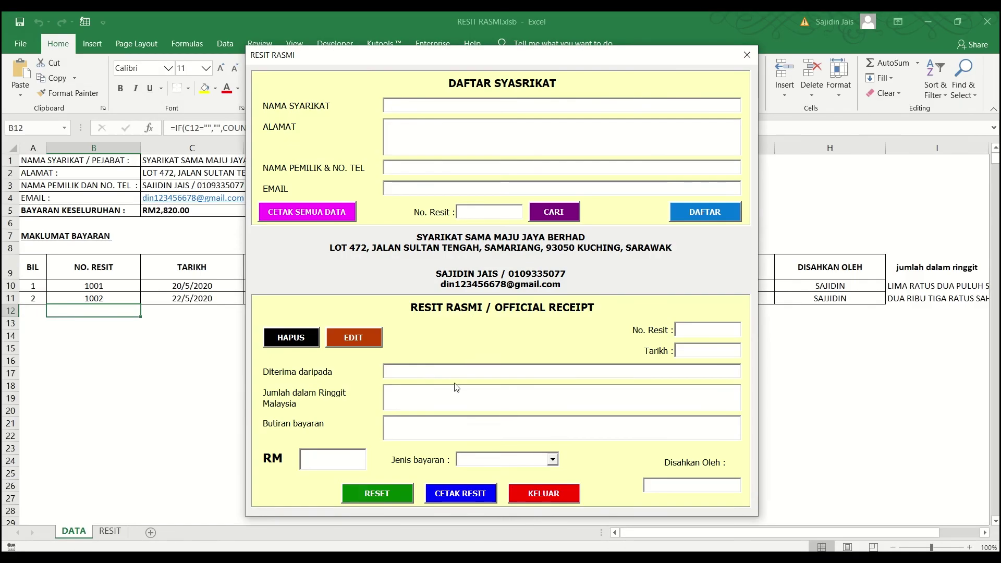
left_click(457, 188)
left_click(445, 107)
left_click(552, 459)
left_click(531, 423)
left_click(522, 401)
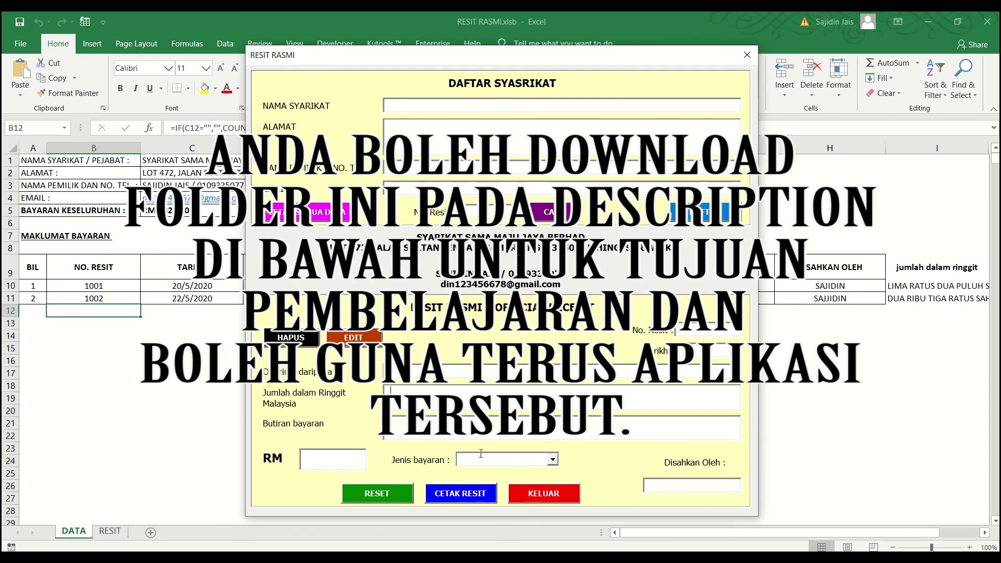